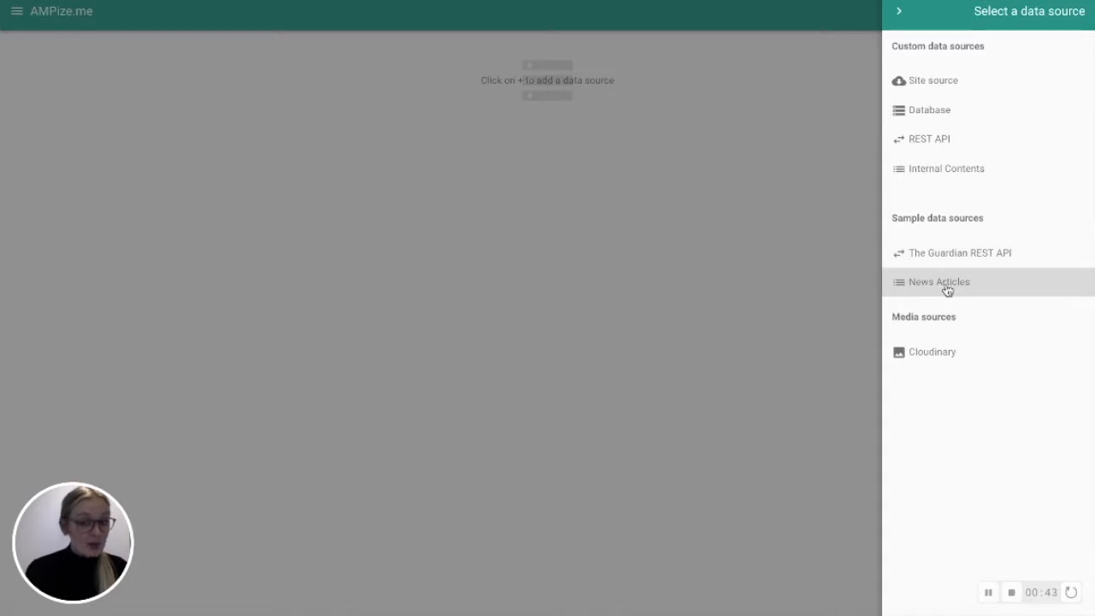
# Add the News Articles sample data source, and open the newsArticles source for editing through to its model fields
pyautogui.click(928, 288)
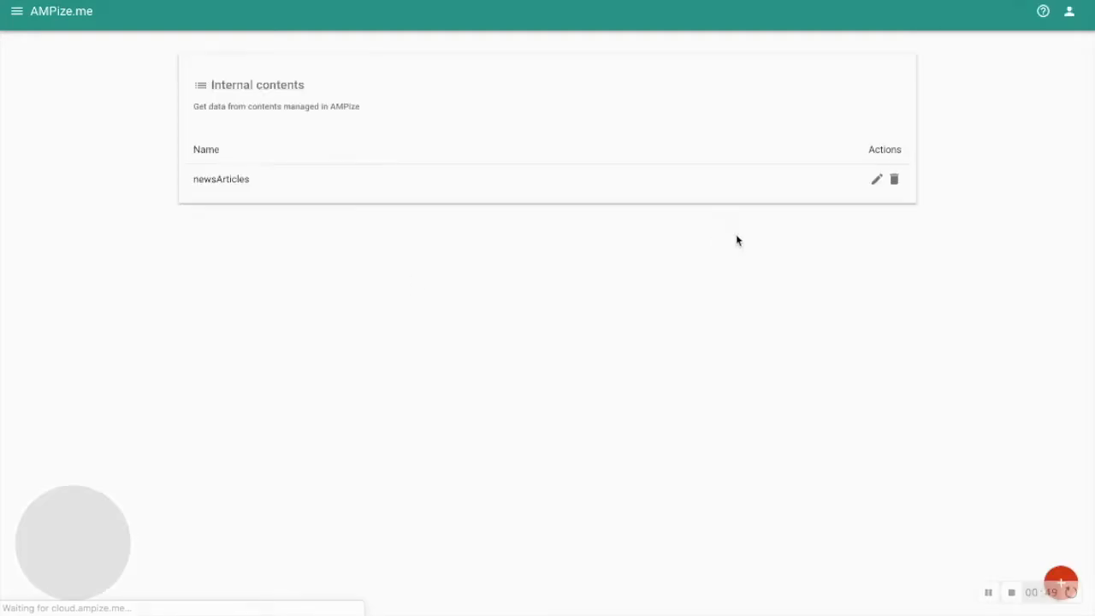
pyautogui.click(877, 181)
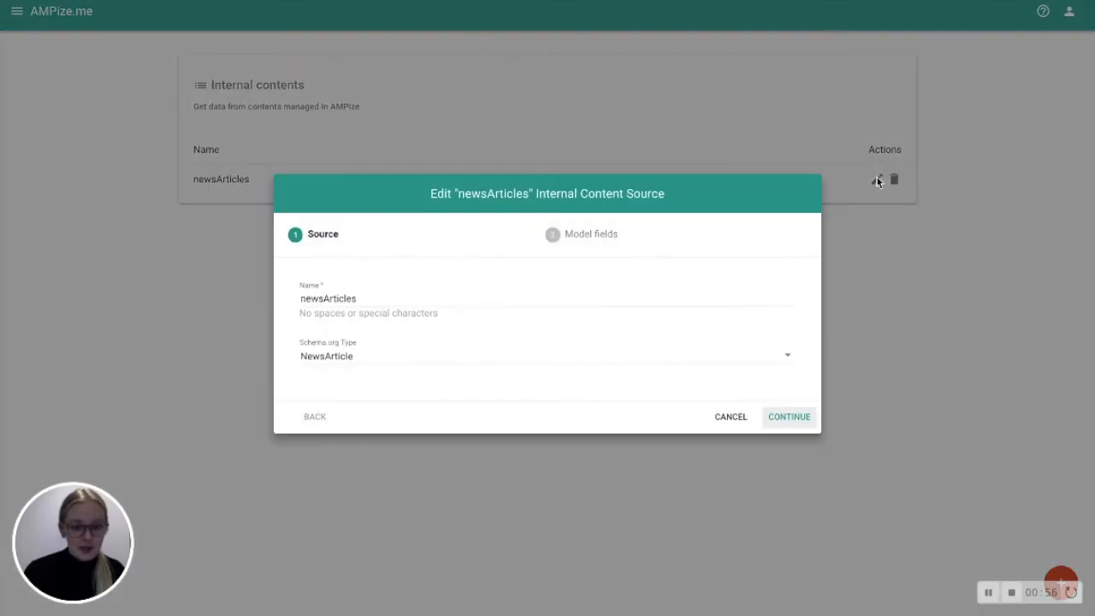
pyautogui.click(306, 298)
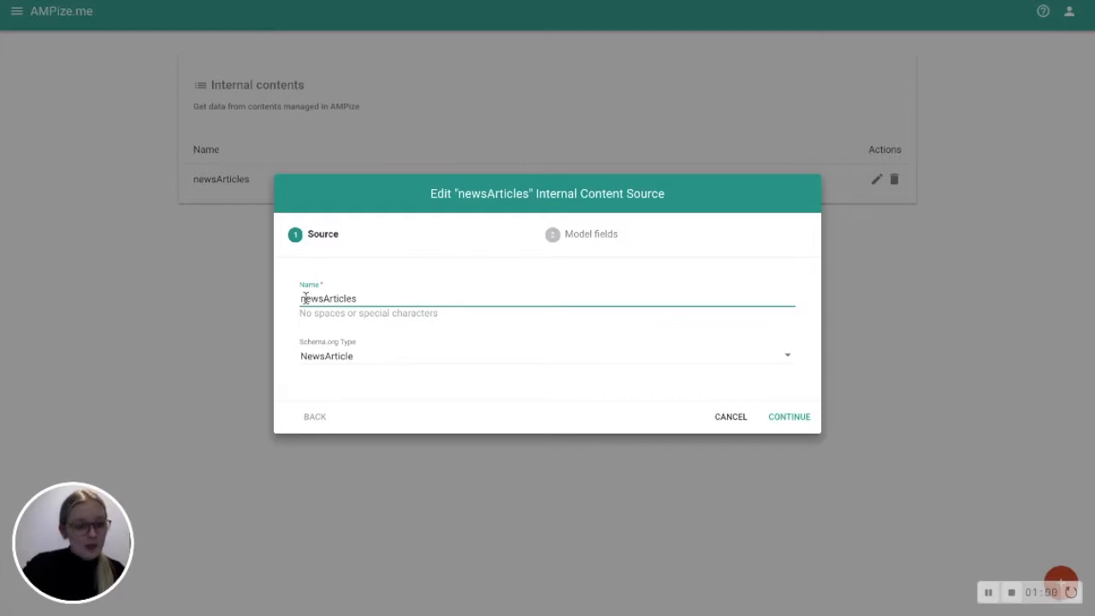
pyautogui.click(340, 362)
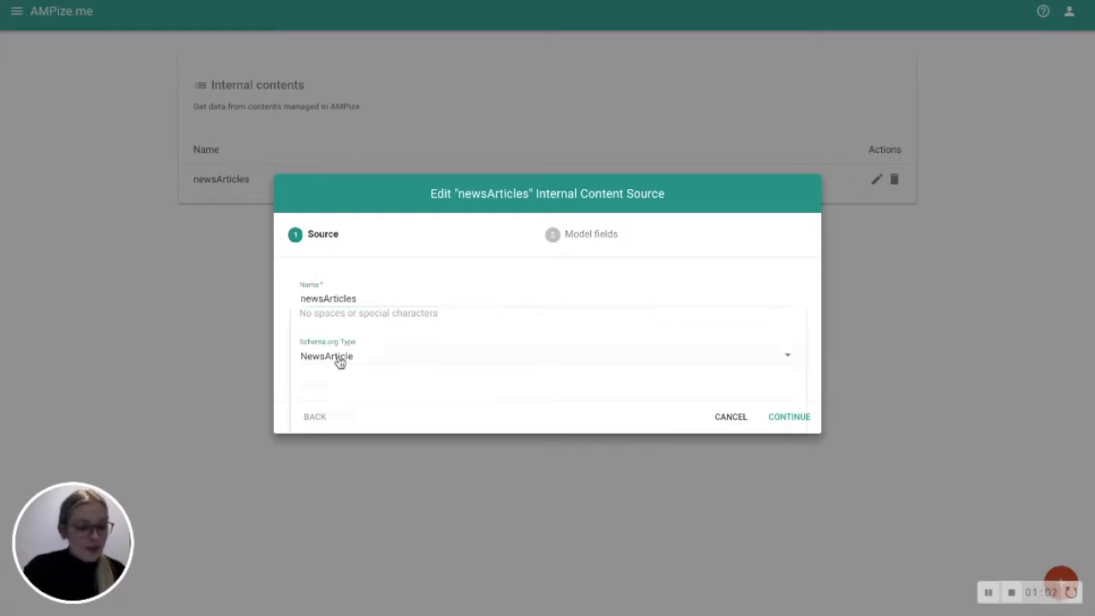
pyautogui.click(348, 359)
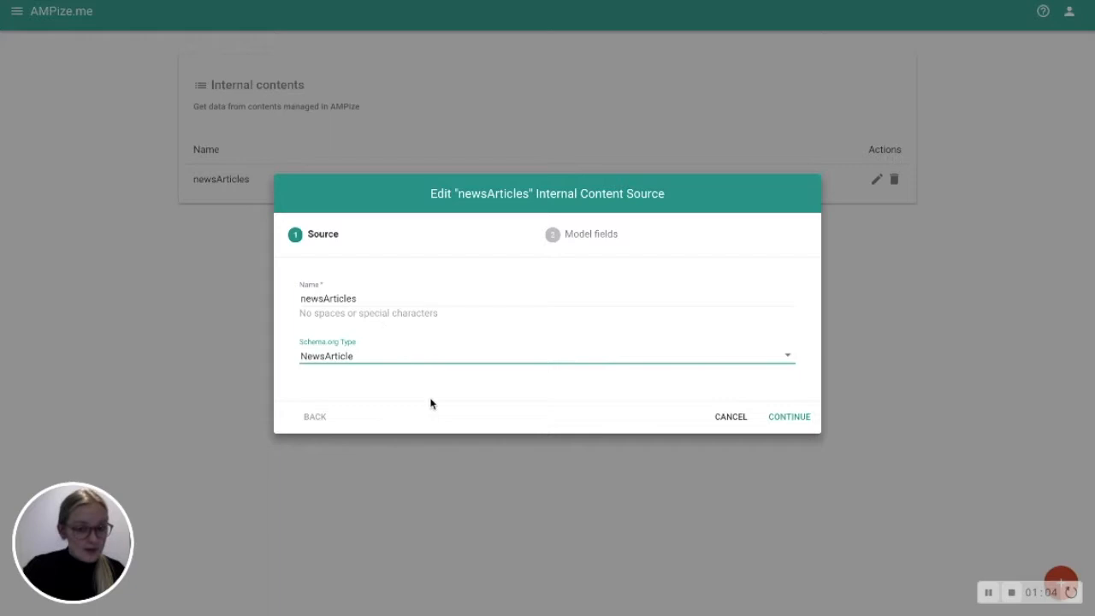
pyautogui.click(796, 415)
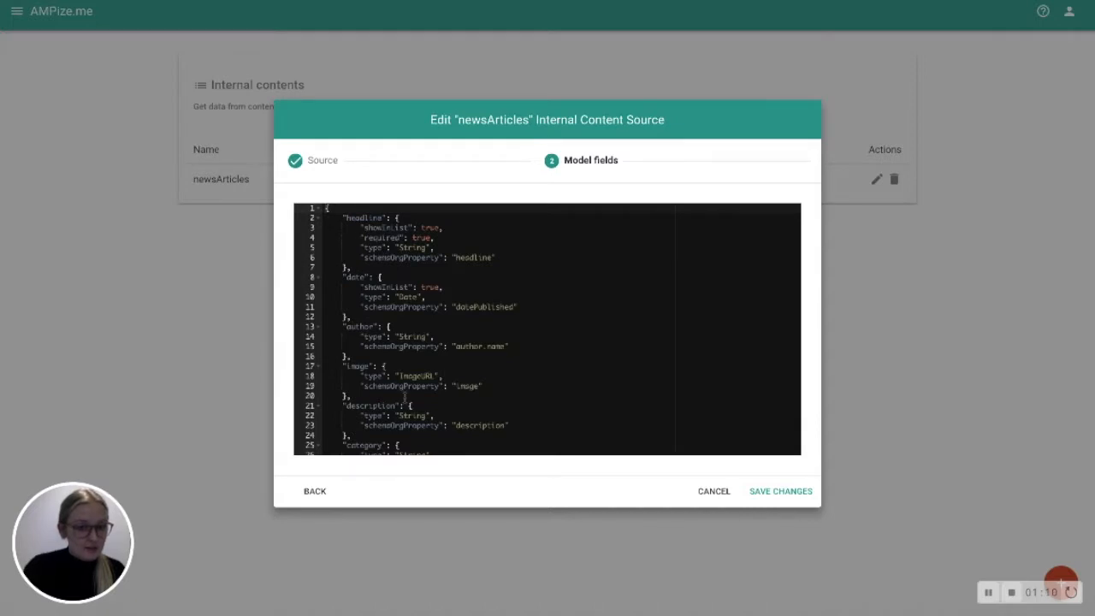
# Examine the headline, date, author and image definitions in the newsArticles model fields, and save the source
pyautogui.doubleClick(369, 218)
pyautogui.click(360, 277)
pyautogui.doubleClick(360, 277)
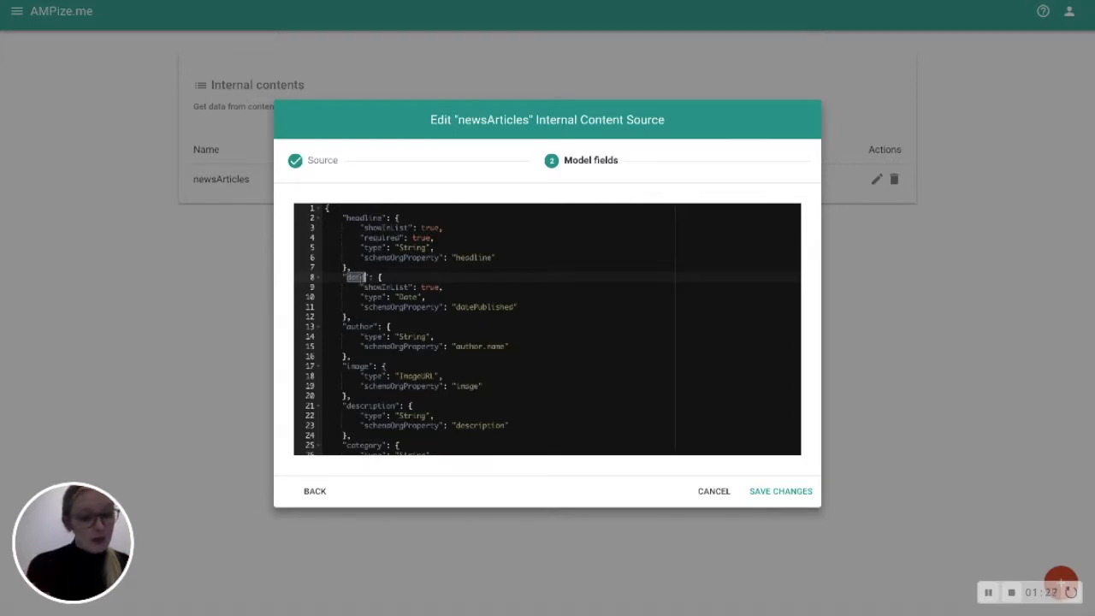
pyautogui.doubleClick(366, 336)
pyautogui.click(395, 344)
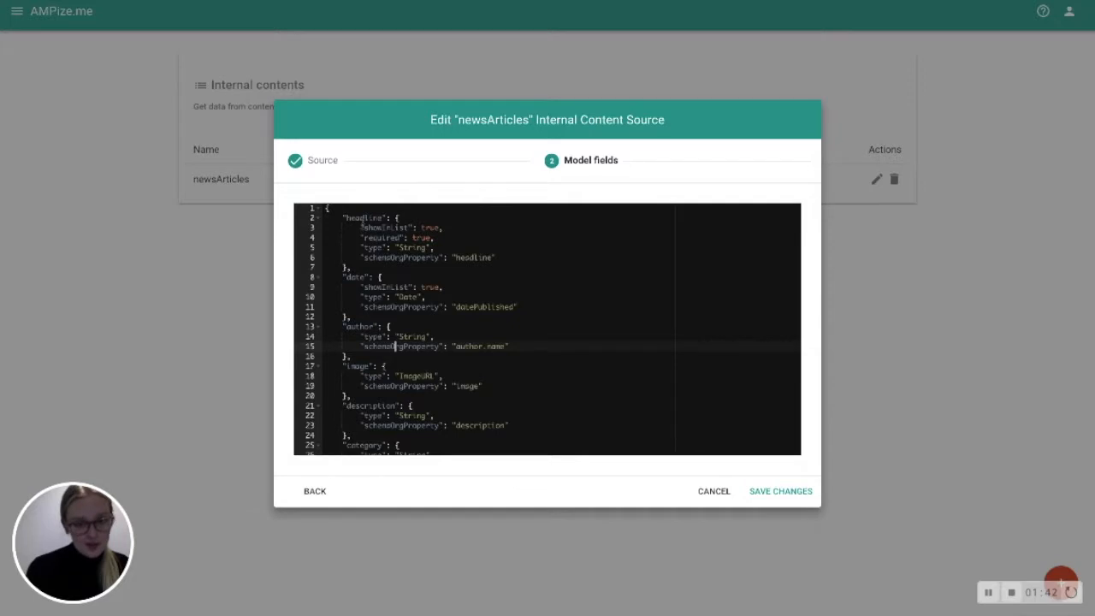
pyautogui.moveTo(346, 217); pyautogui.dragTo(397, 216)
pyautogui.click(396, 238)
pyautogui.moveTo(346, 277); pyautogui.dragTo(366, 277)
pyautogui.click(358, 366)
pyautogui.scroll(-3, 359, 368)
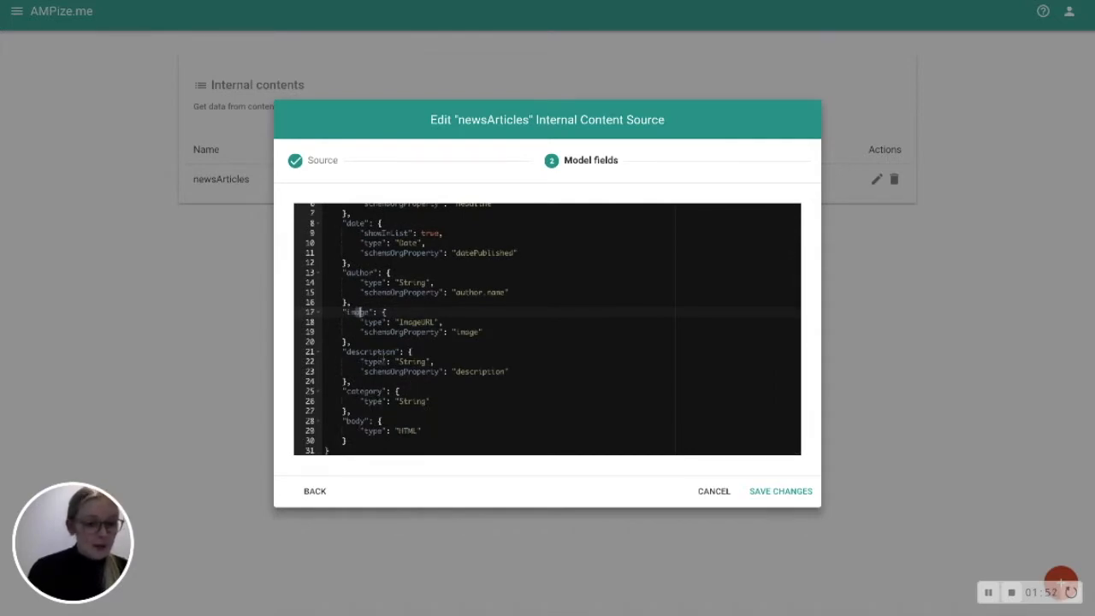
pyautogui.click(425, 332)
pyautogui.scroll(2, 425, 333)
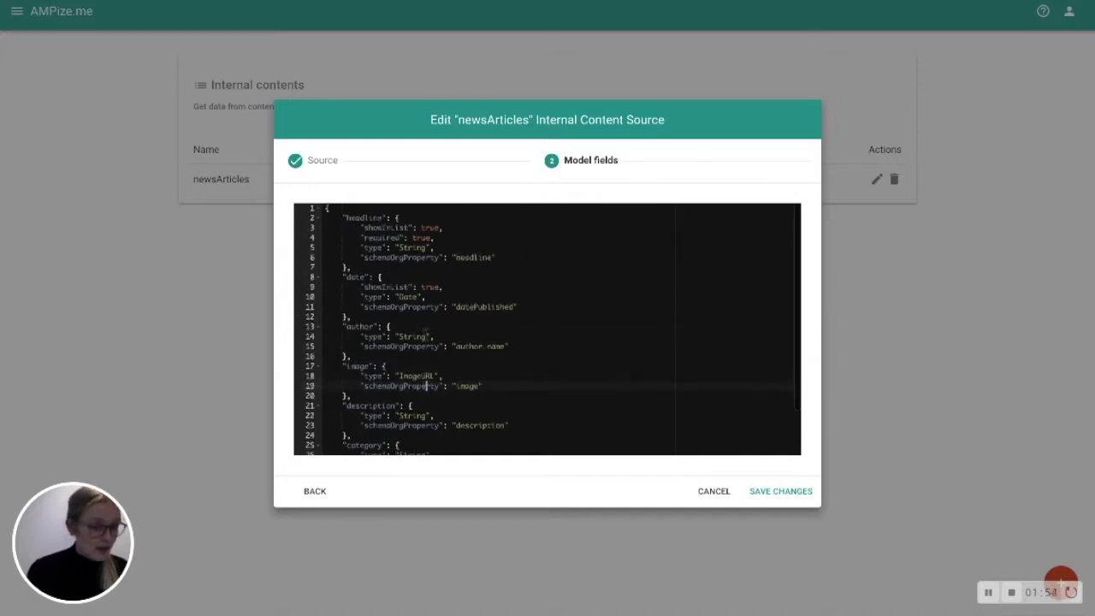
pyautogui.click(781, 492)
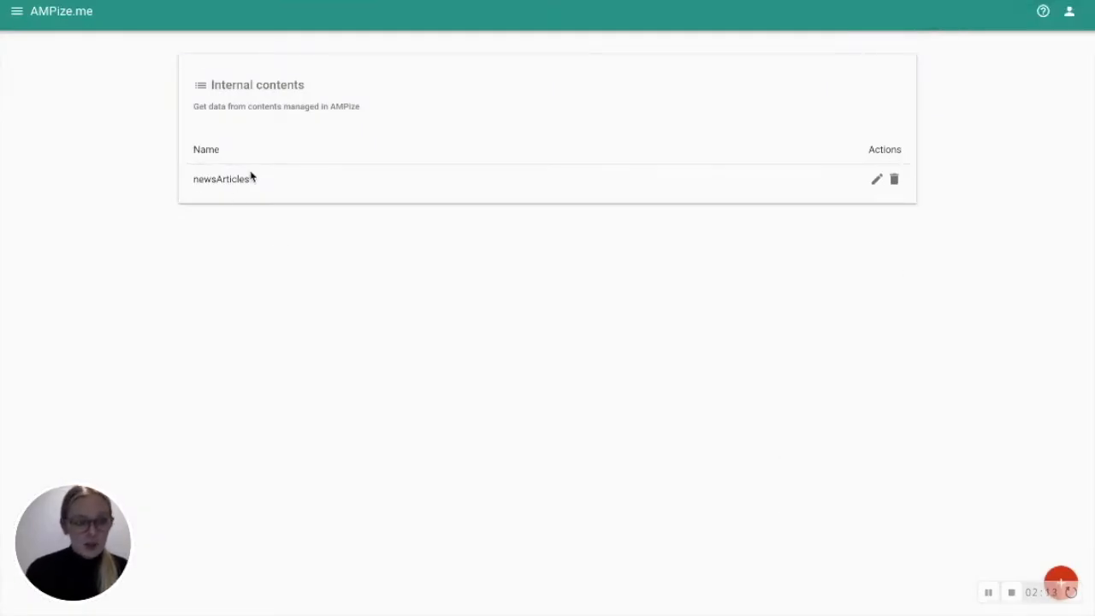
# Create a new website from the empty model in the site builder
pyautogui.click(17, 12)
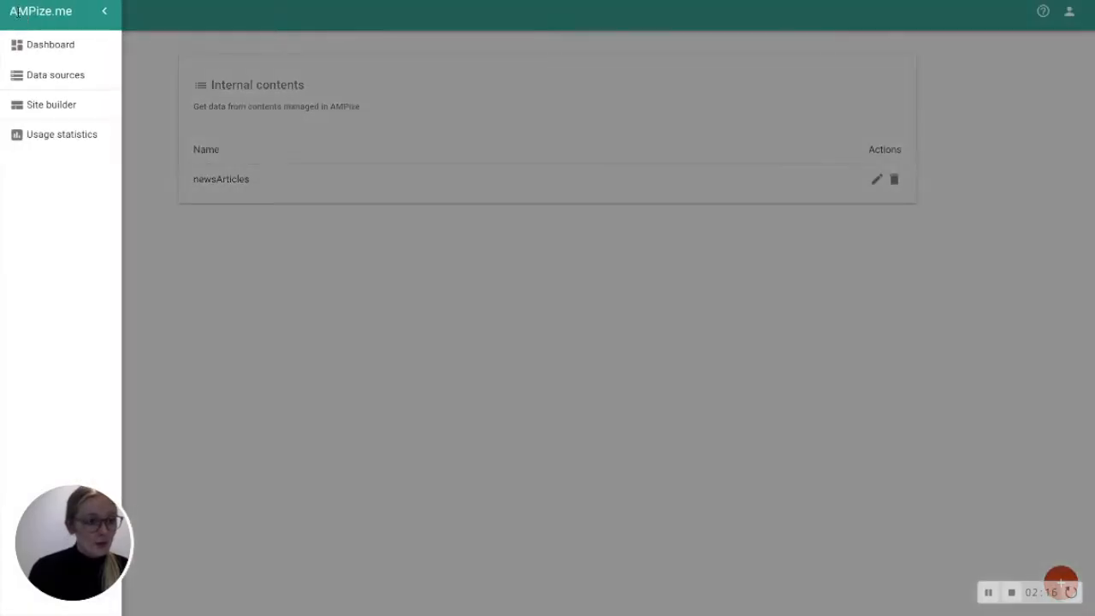
pyautogui.click(55, 114)
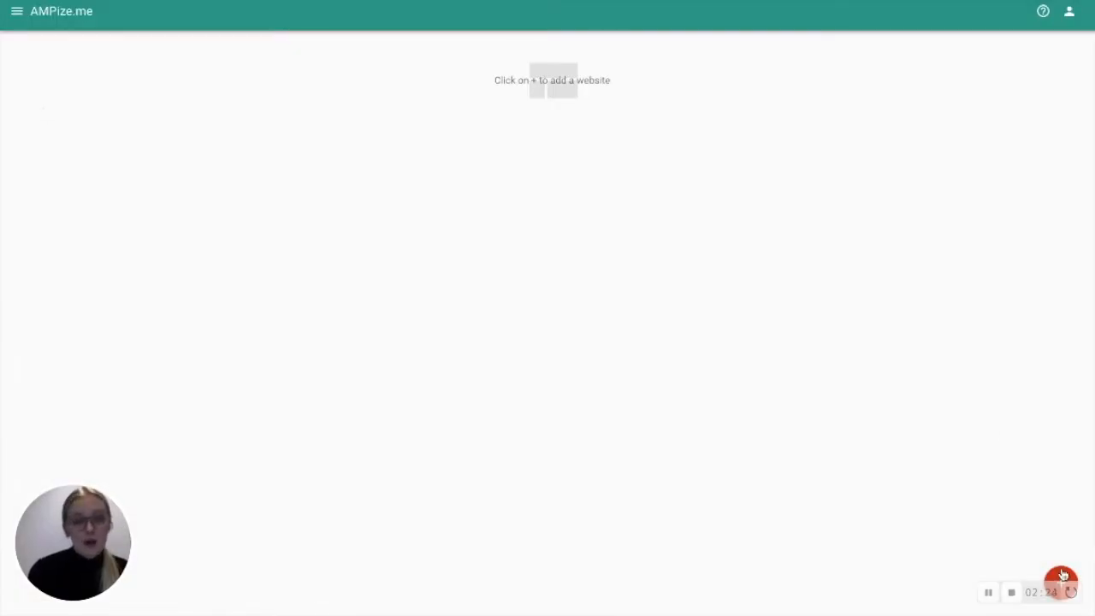
pyautogui.click(1063, 577)
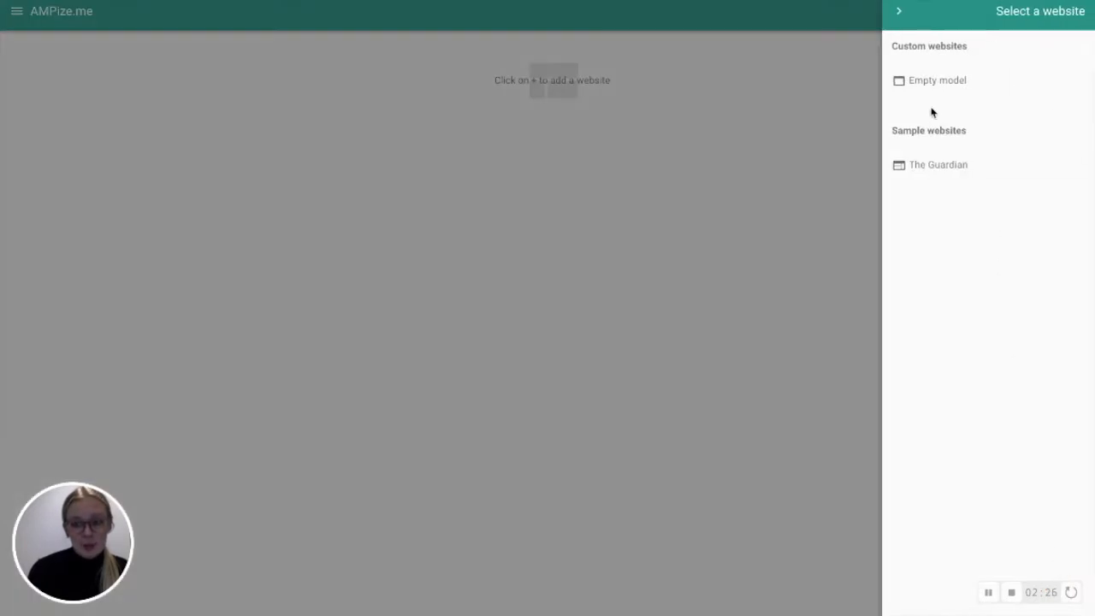
pyautogui.click(931, 82)
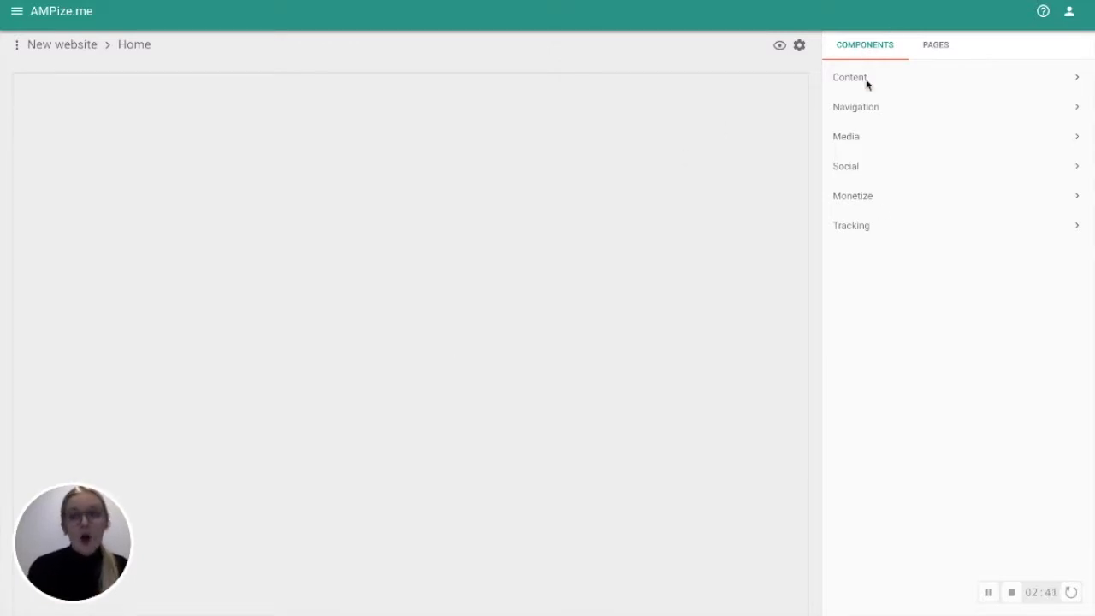
# Look through the available component categories and the page list of the new website
pyautogui.click(912, 77)
pyautogui.click(909, 80)
pyautogui.click(906, 110)
pyautogui.click(906, 112)
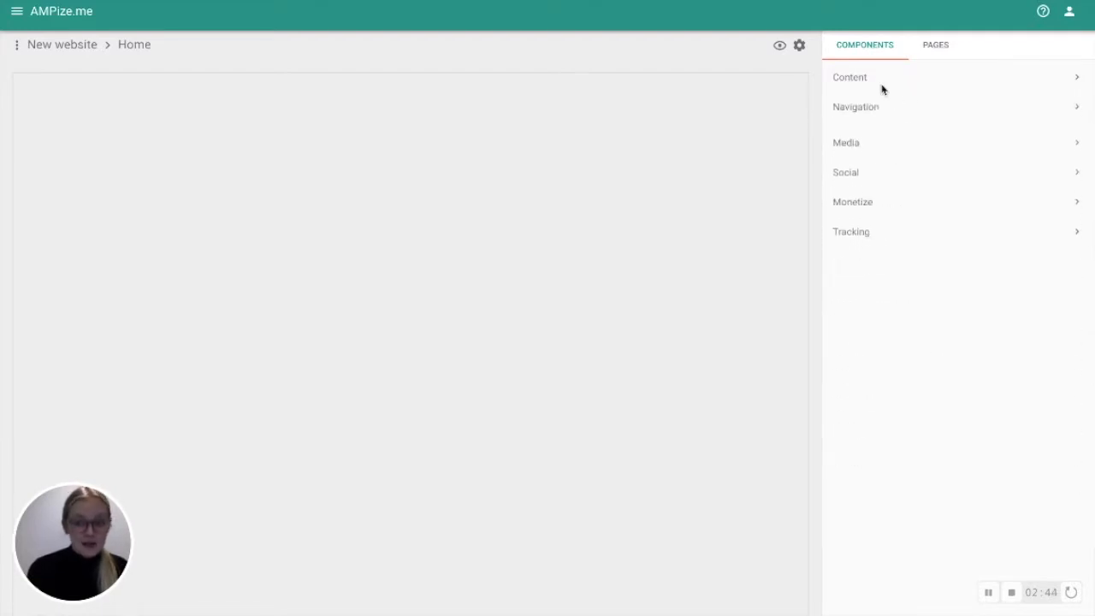
pyautogui.click(863, 203)
pyautogui.click(863, 205)
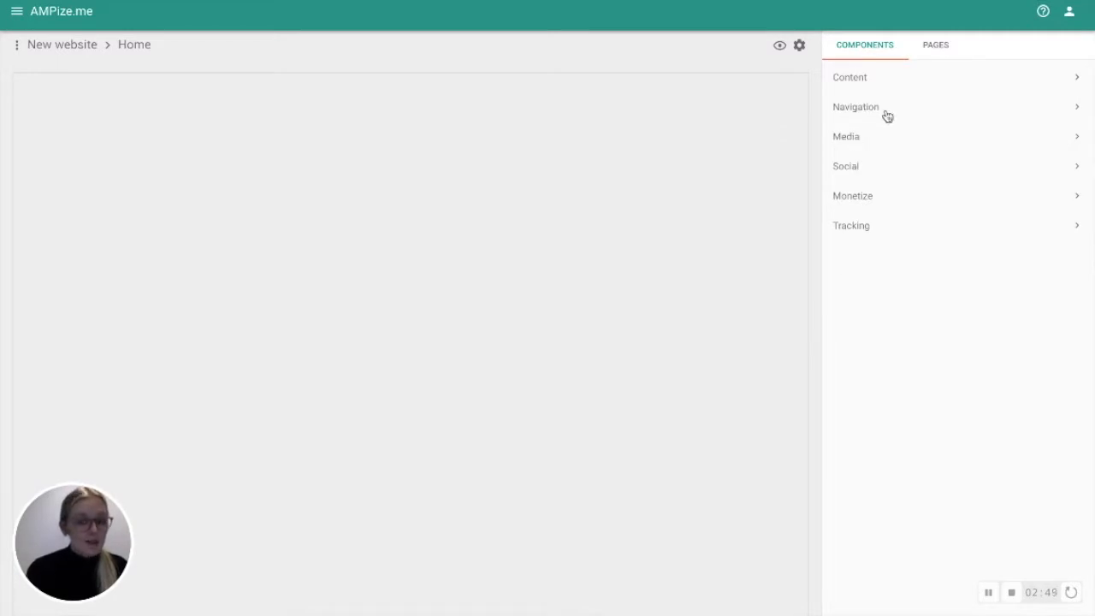
pyautogui.click(934, 47)
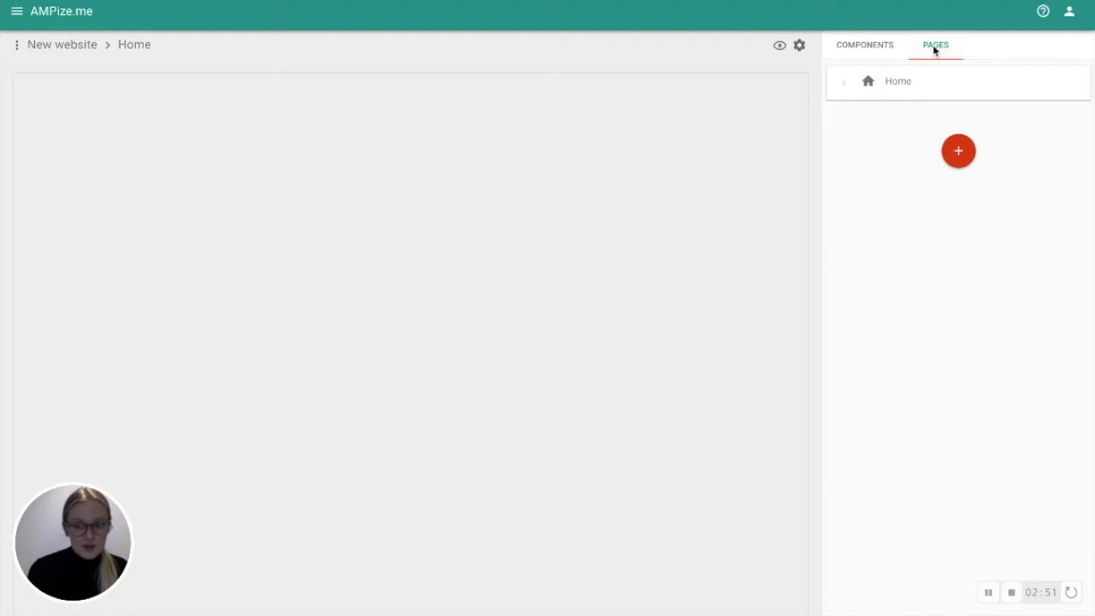
pyautogui.click(860, 53)
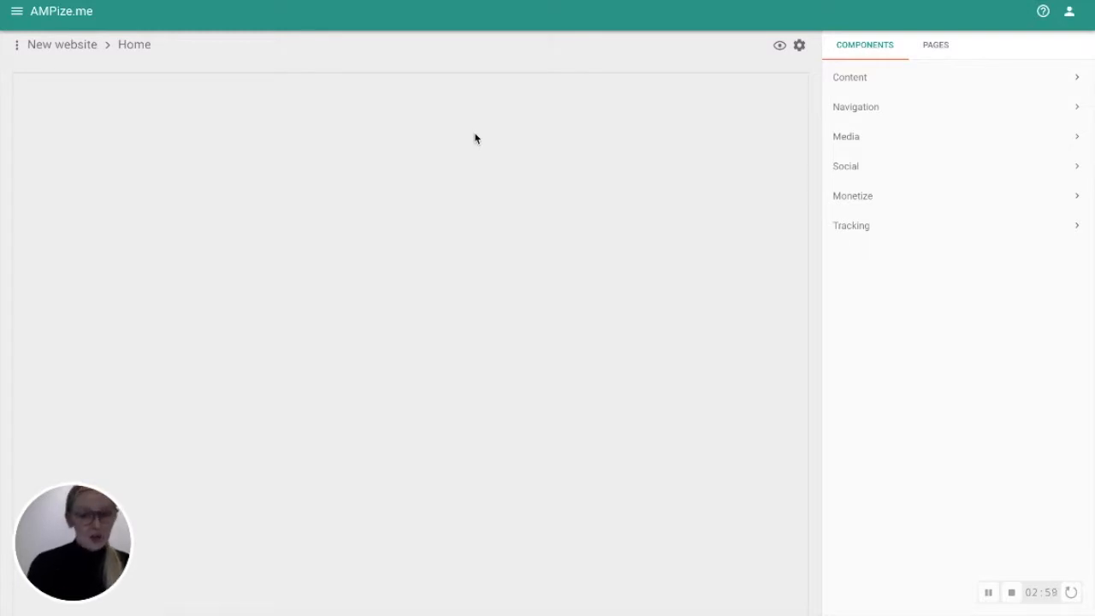
# Open the website's internal contents and start a new content item in newsArticles
pyautogui.click(17, 48)
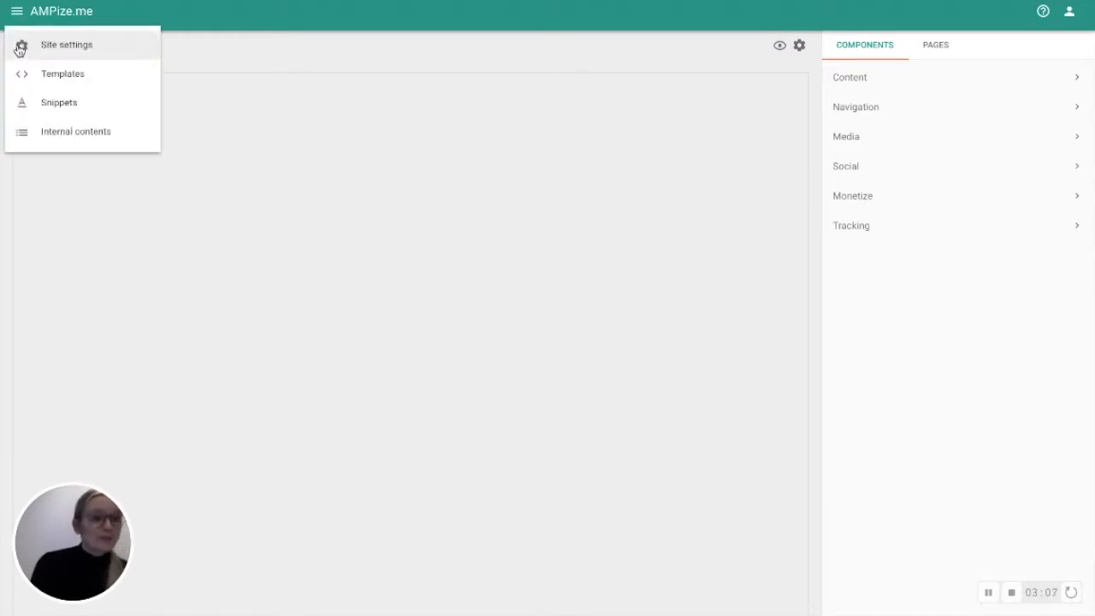
pyautogui.click(64, 134)
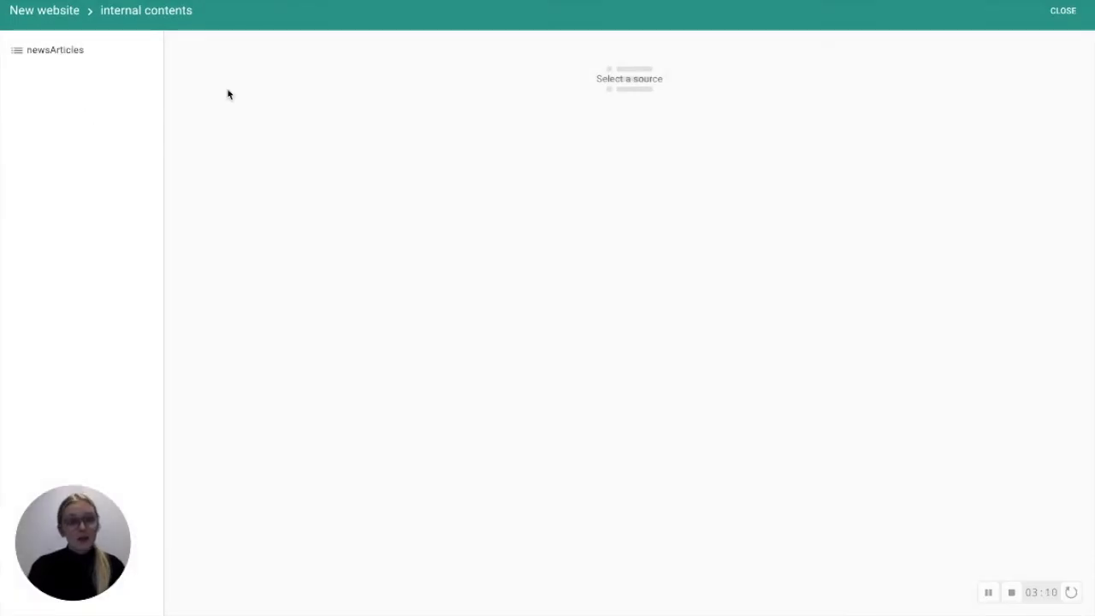
pyautogui.click(62, 53)
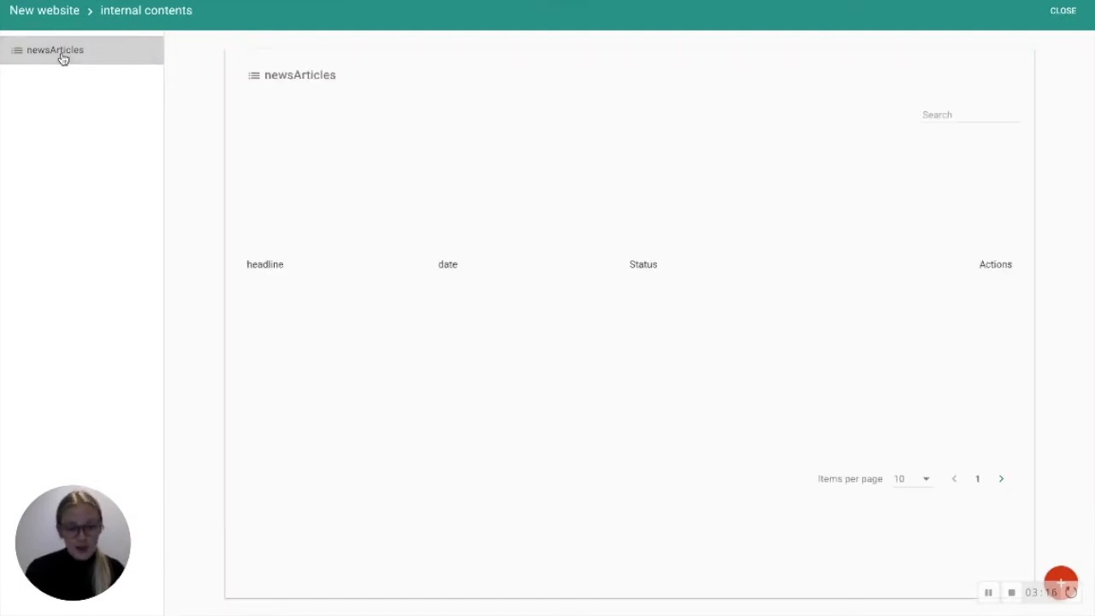
pyautogui.click(1061, 573)
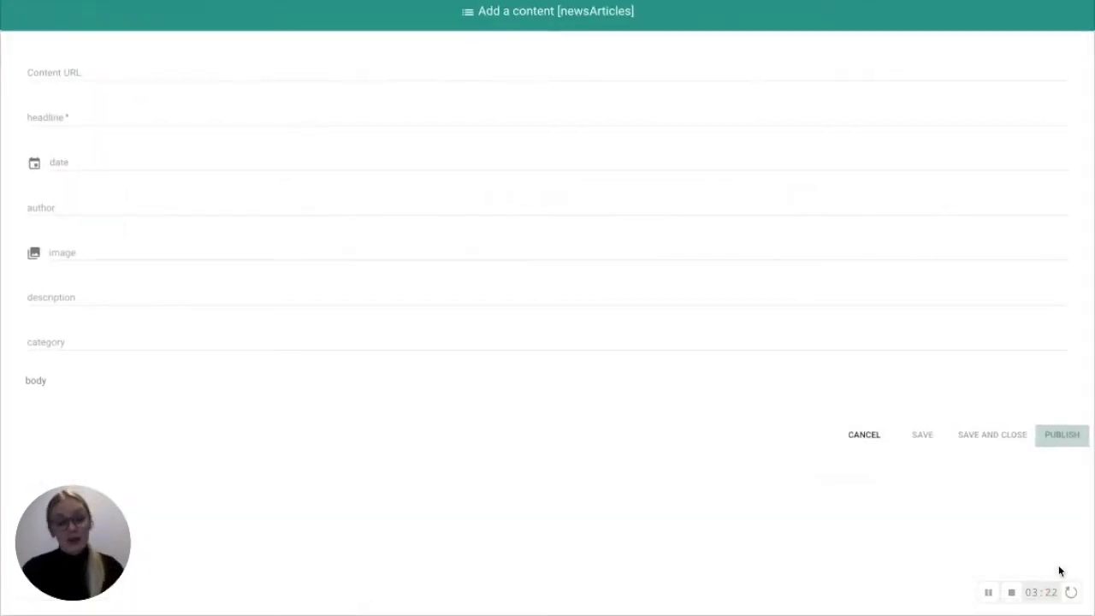
pyautogui.click(87, 74)
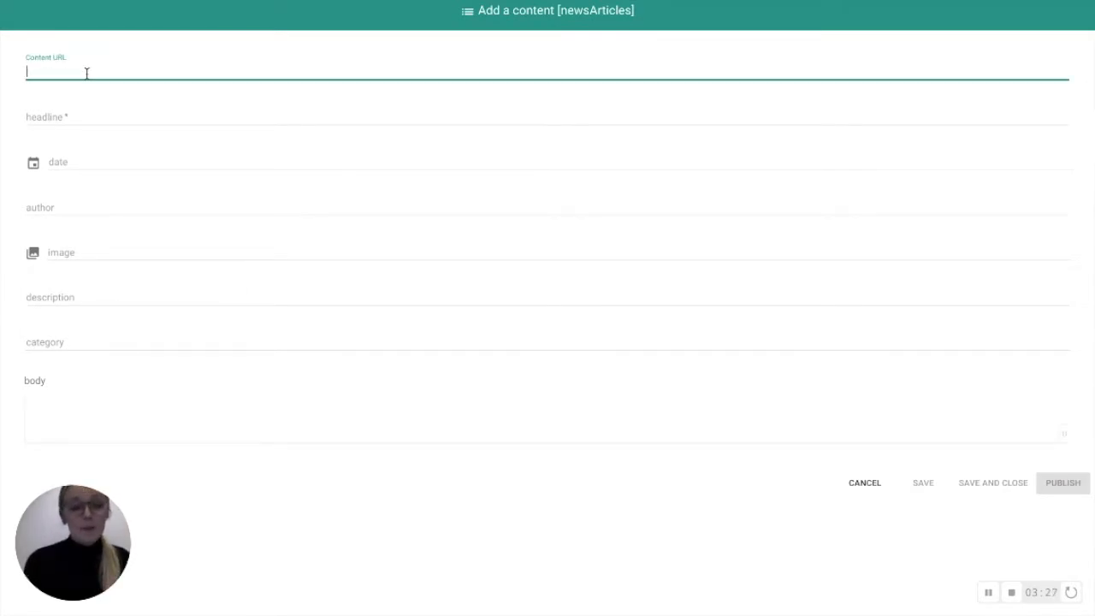
pyautogui.write('ampize/')
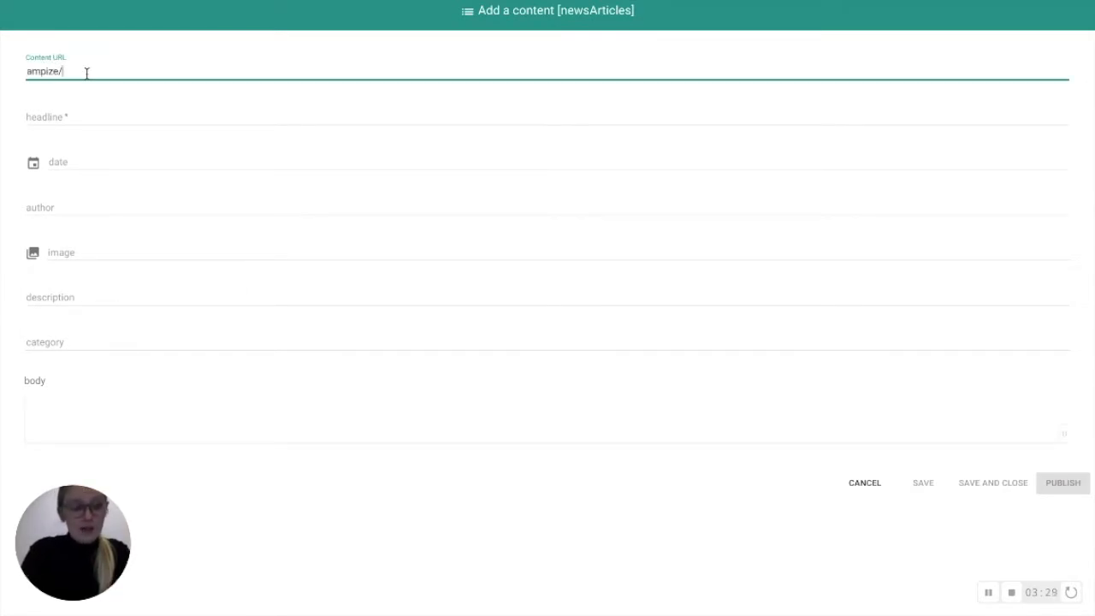
pyautogui.press('BackSpace')
pyautogui.press('BackSpace')
pyautogui.press('BackSpace')
pyautogui.press('BackSpace')
pyautogui.press('BackSpace')
pyautogui.press('BackSpace')
pyautogui.press('BackSpace')
pyautogui.write('www.ampize/')
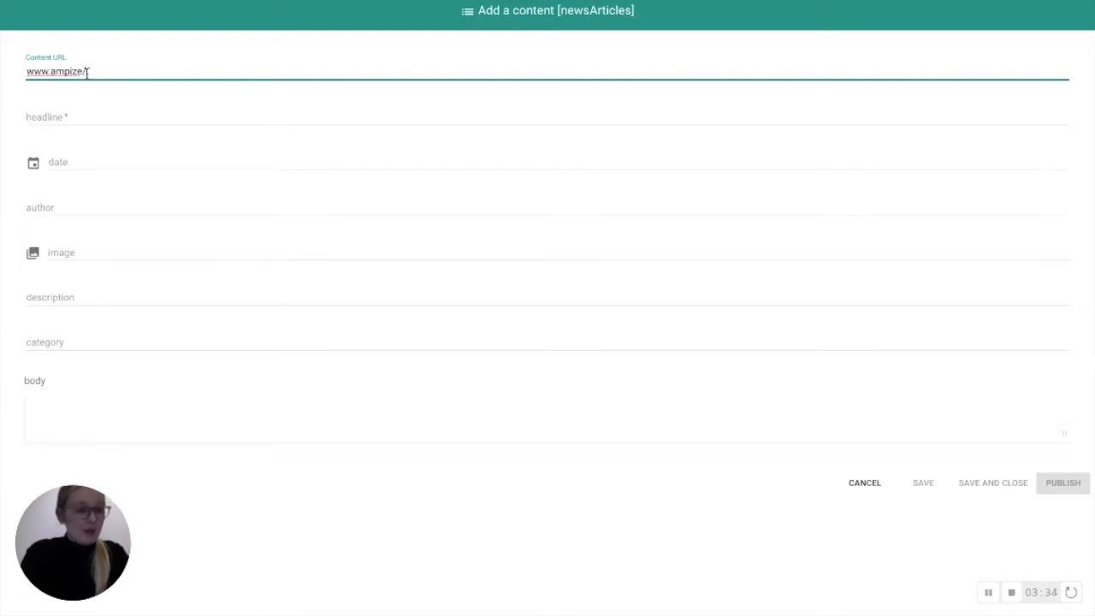
pyautogui.press('BackSpace')
pyautogui.write('.me/')
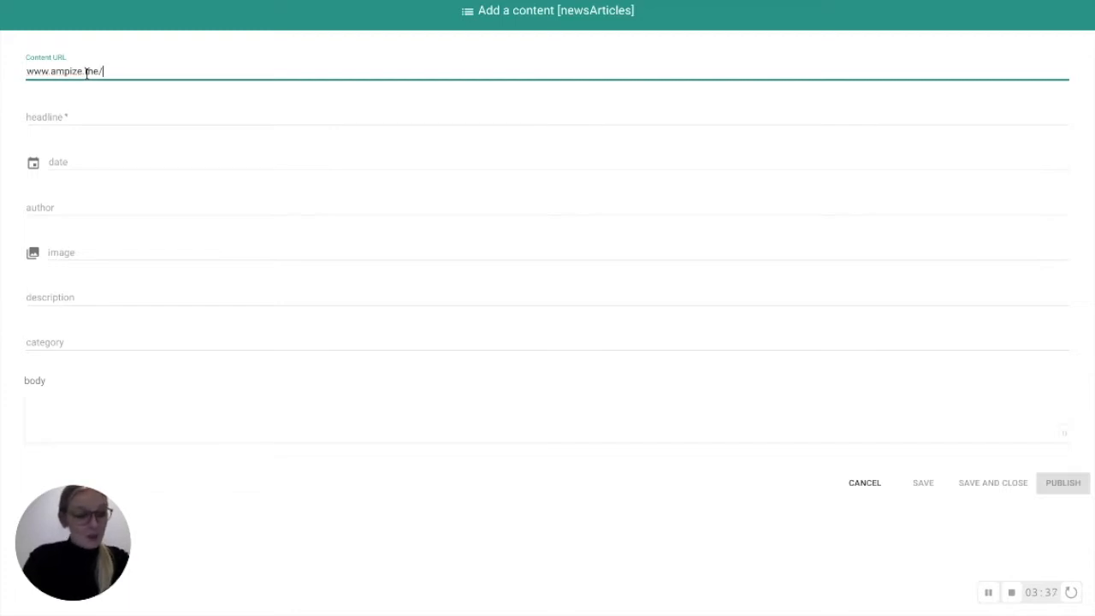
pyautogui.write('deernew')
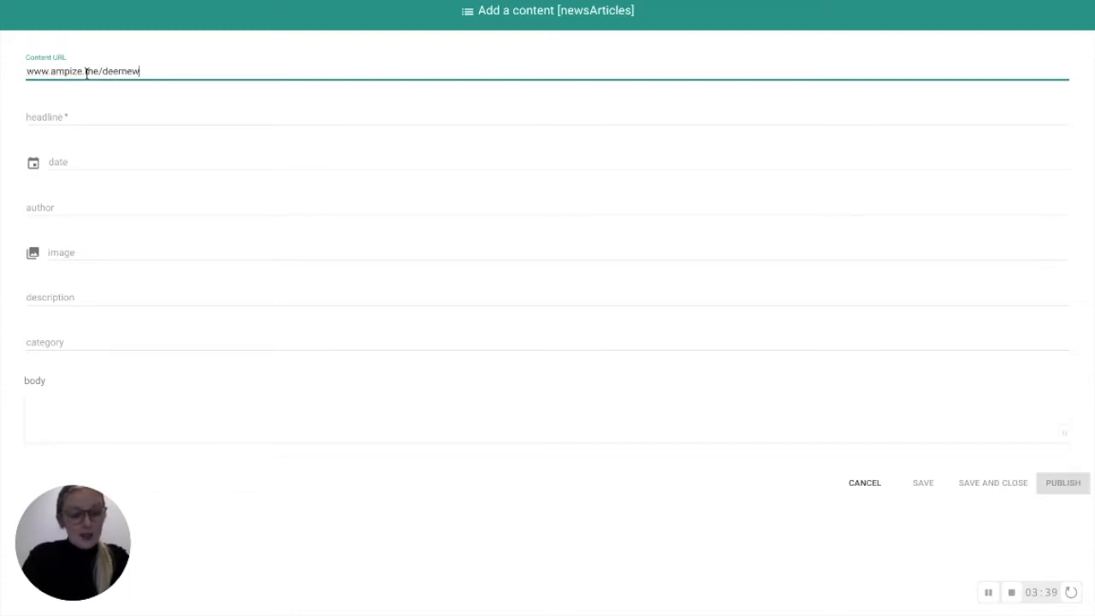
pyautogui.write('sarticle')
pyautogui.click(104, 72)
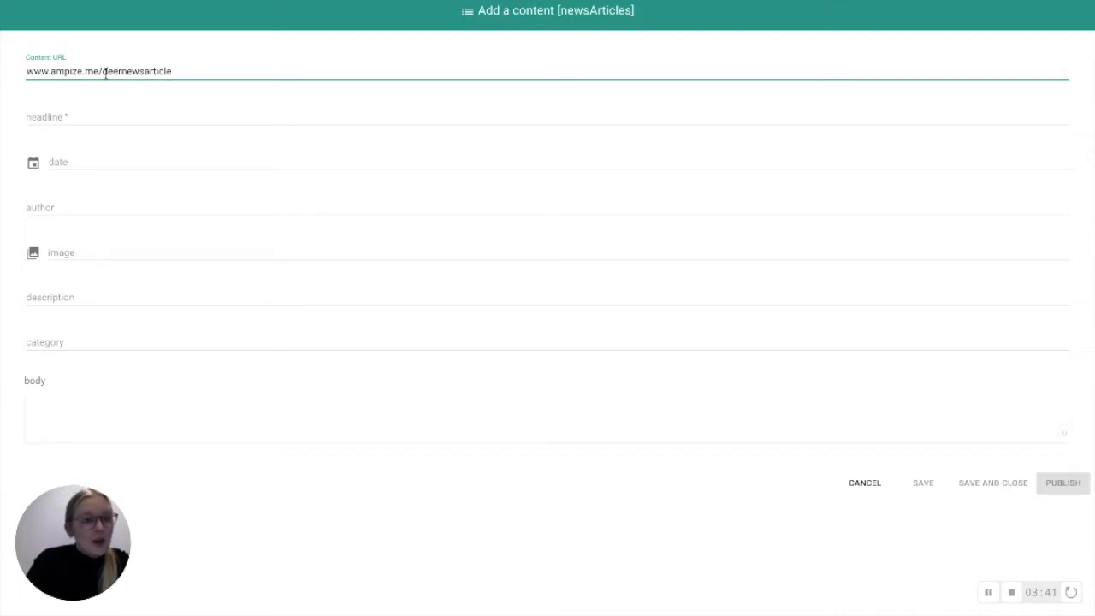
pyautogui.moveTo(103, 72); pyautogui.dragTo(0, 71)
pyautogui.press('BackSpace')
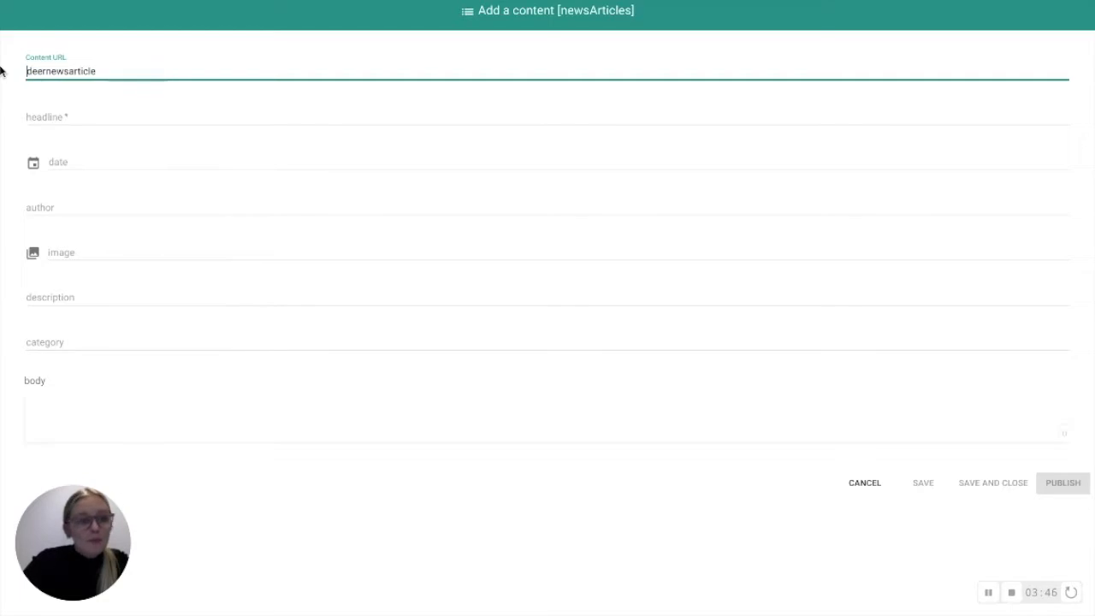
# Set the article's headline to Deer News Article and its date to November 9, 2018
pyautogui.click(77, 117)
pyautogui.write('Deer')
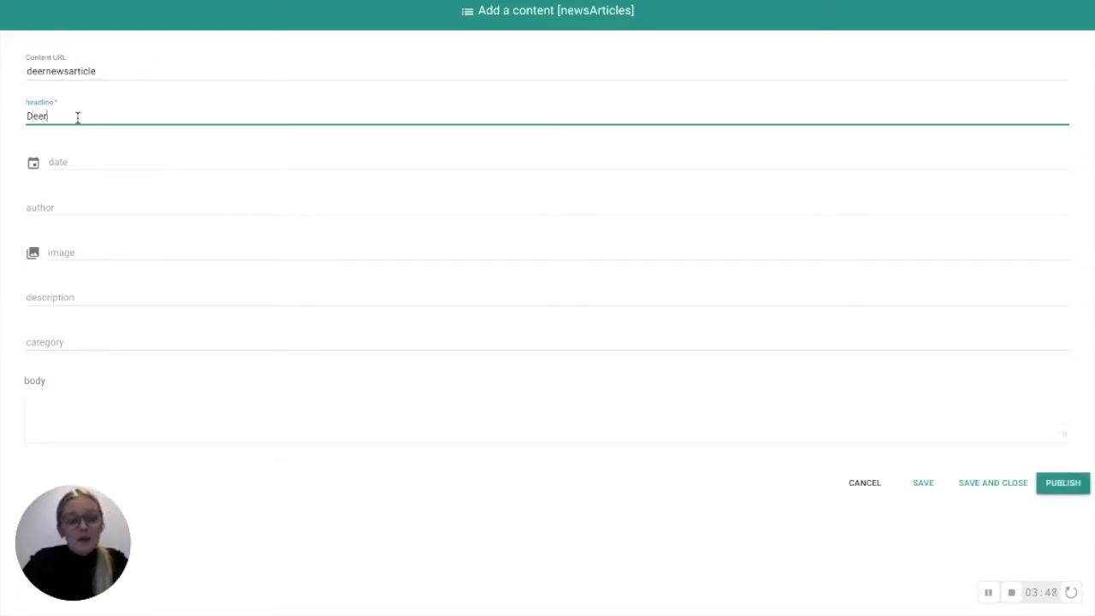
pyautogui.write(' News Article')
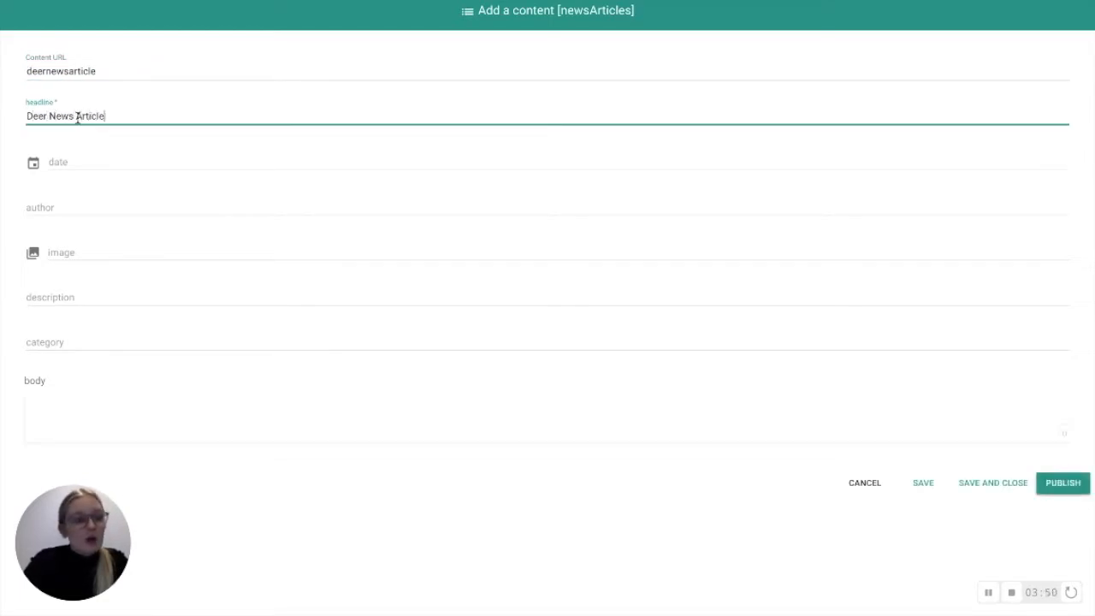
pyautogui.click(78, 158)
pyautogui.click(32, 168)
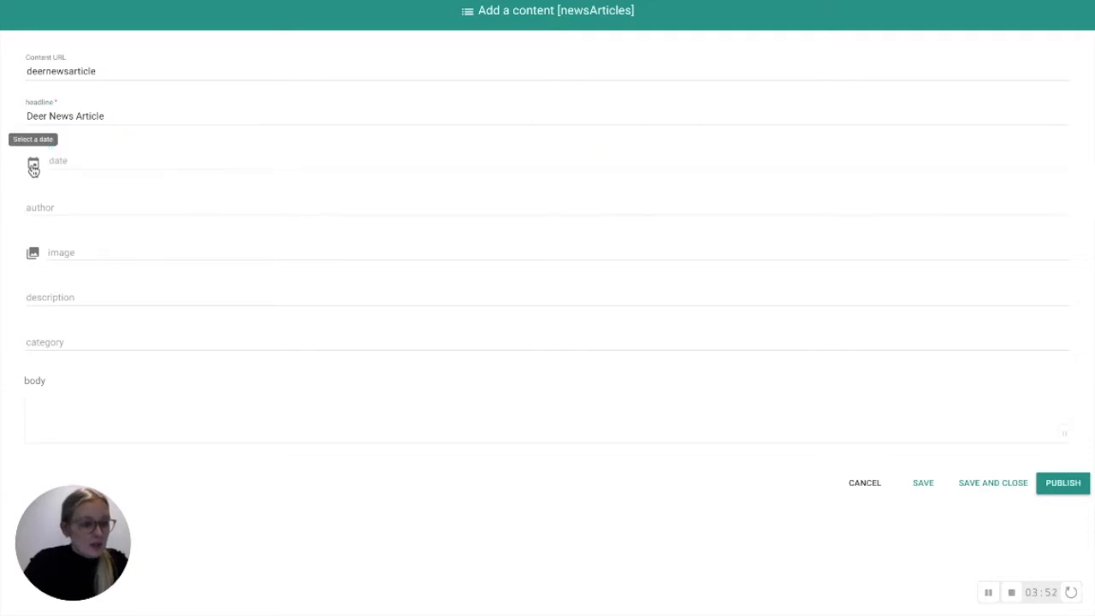
pyautogui.click(172, 220)
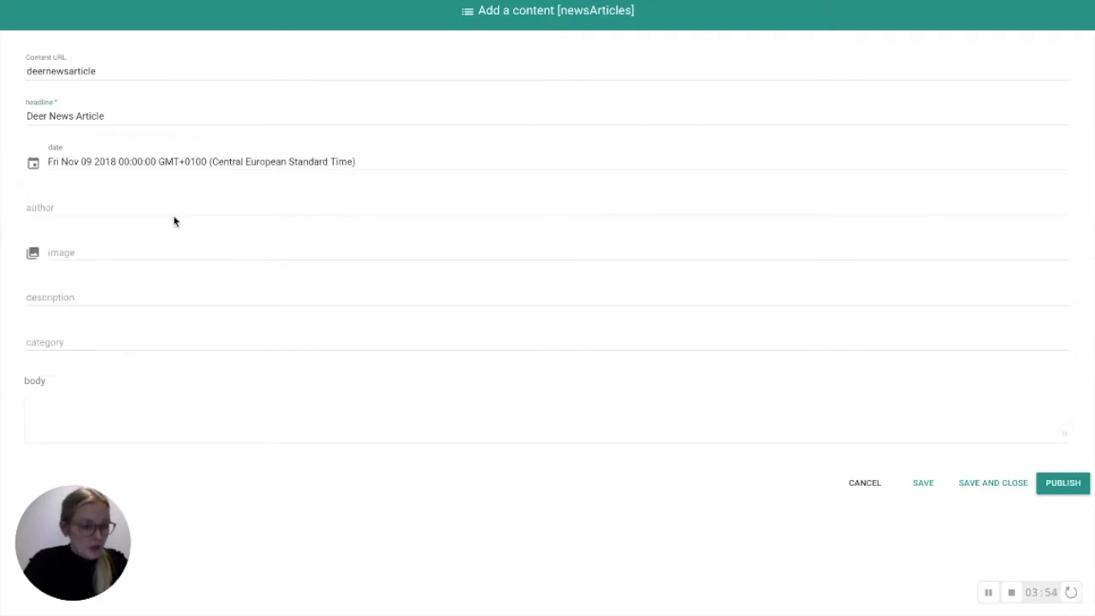
# Enter the author's first name for the article
pyautogui.click(47, 207)
pyautogui.write('Hanna')
pyautogui.press('Tab')
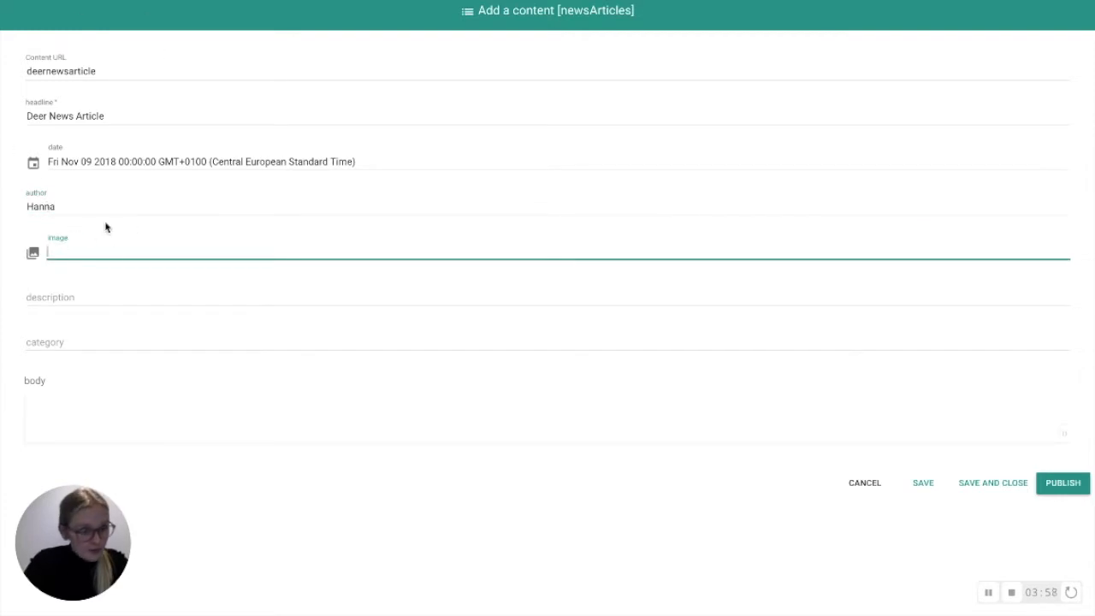
# Search Pixabay in the image library for deer and use the first picture as the article's image
pyautogui.click(33, 256)
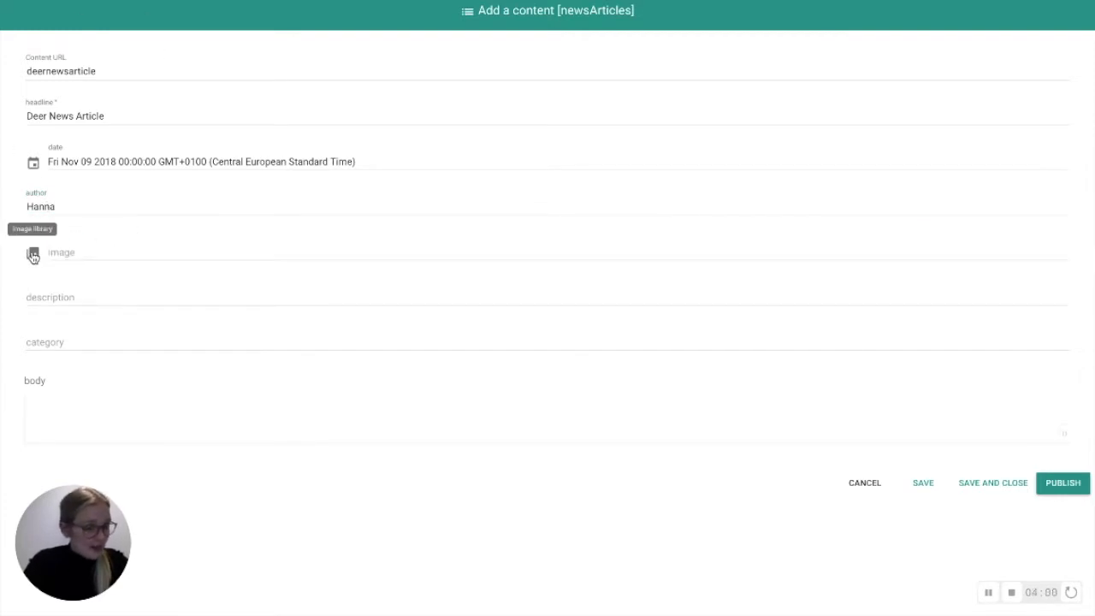
pyautogui.click(36, 256)
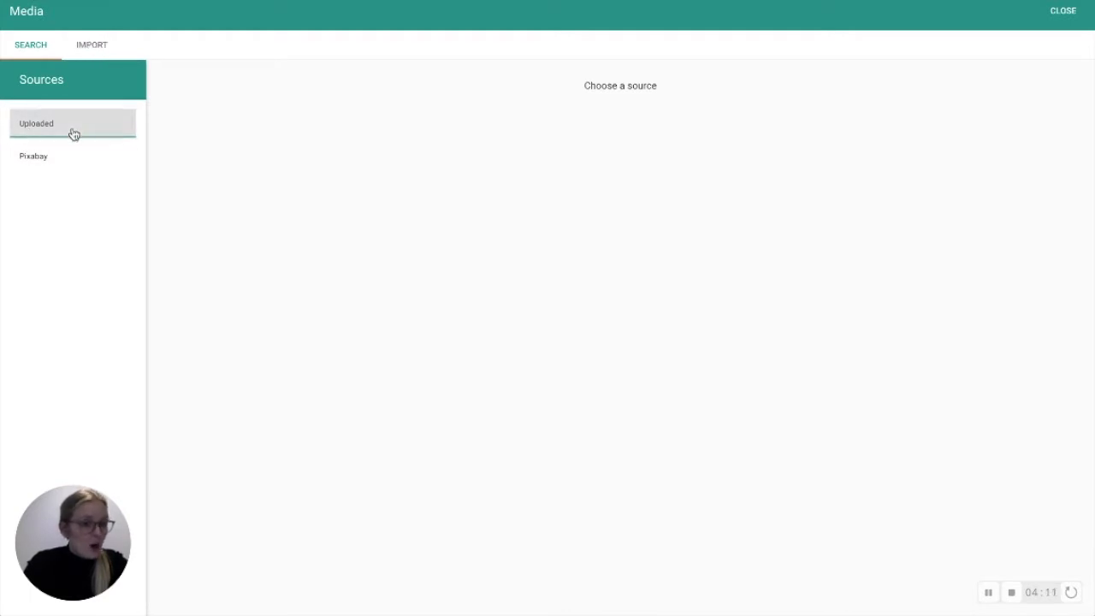
pyautogui.click(64, 169)
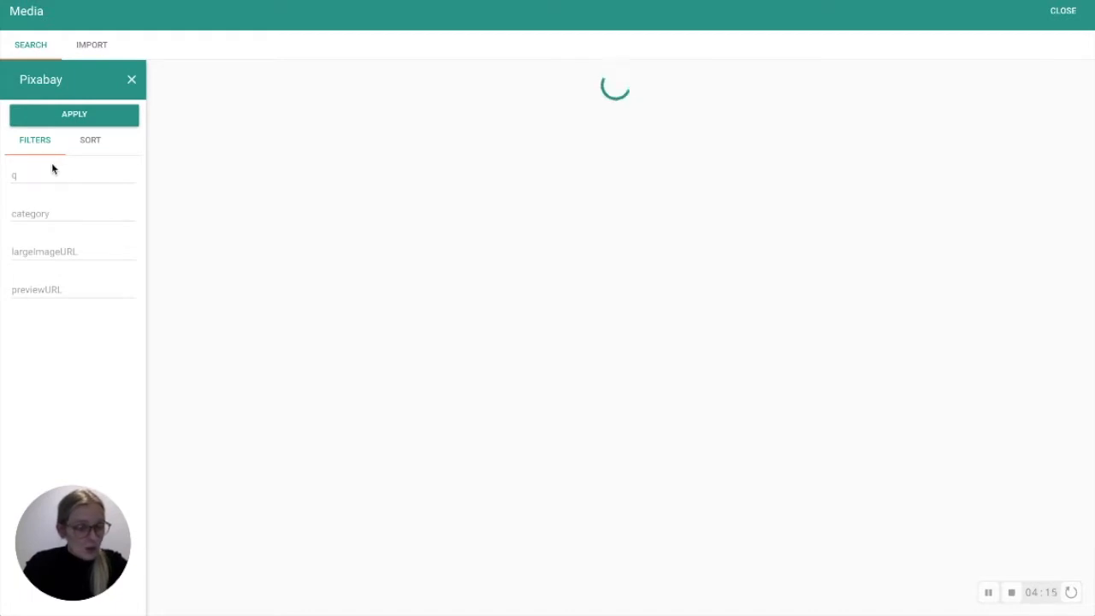
pyautogui.click(36, 181)
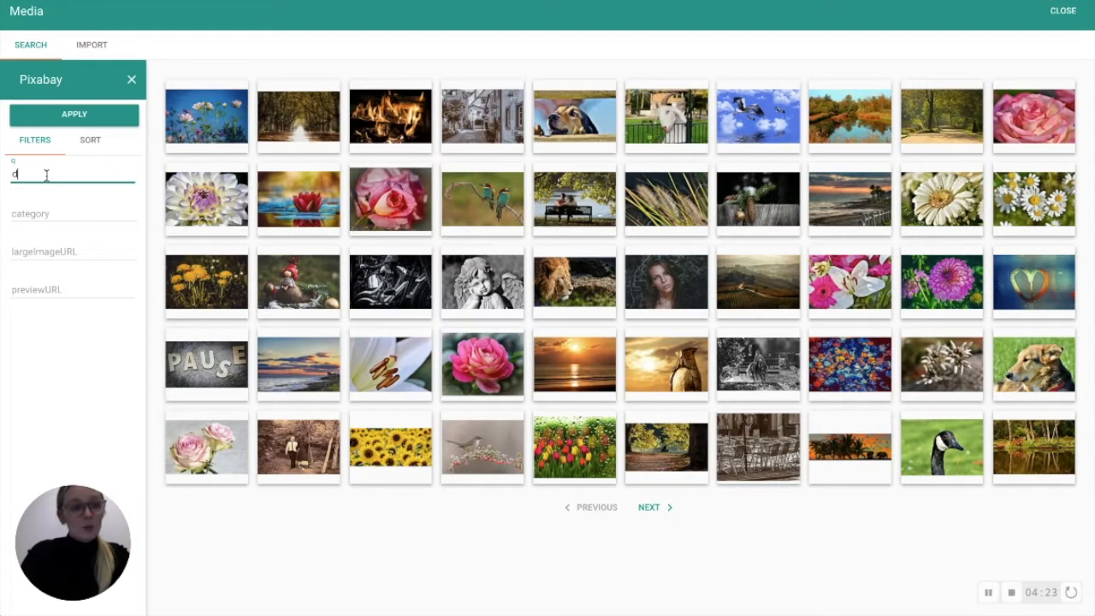
pyautogui.write('deer')
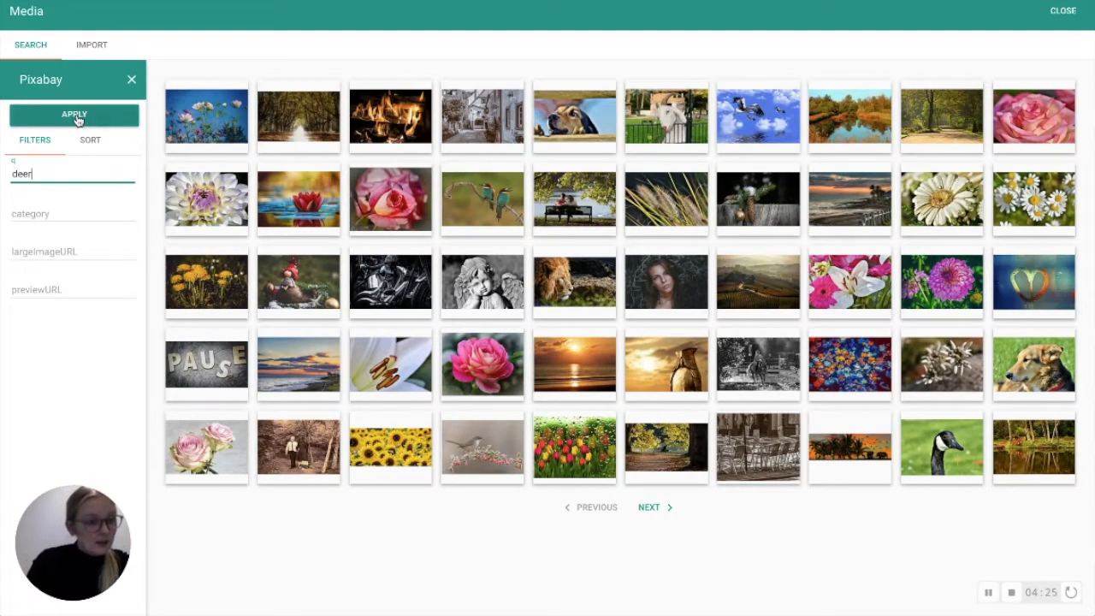
pyautogui.click(77, 118)
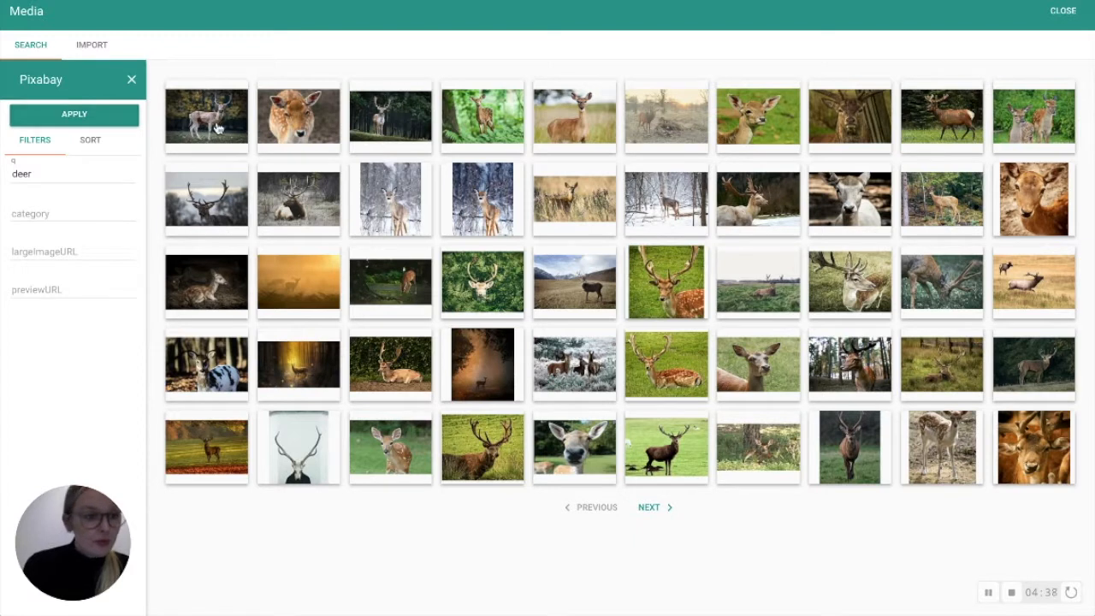
pyautogui.click(209, 121)
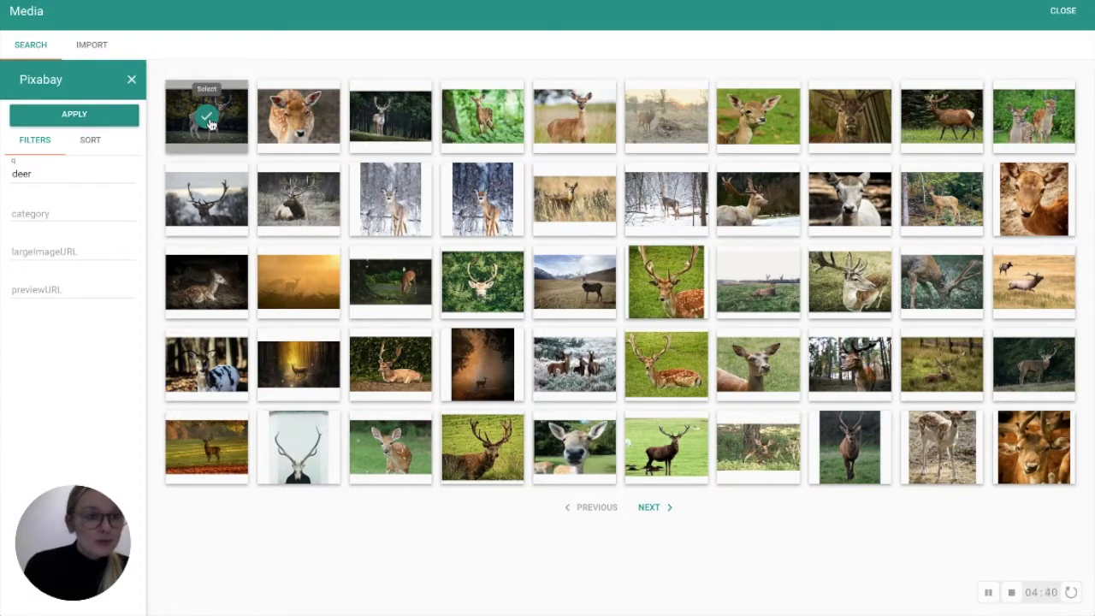
pyautogui.click(1064, 11)
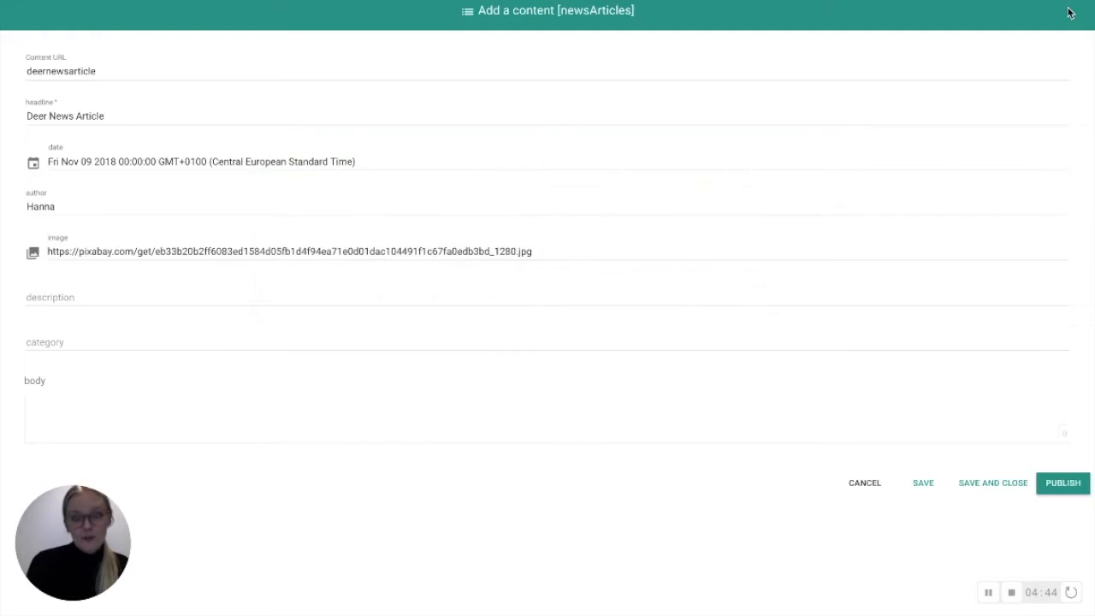
# Fill in the article's description as News article about deer and its category as animals
pyautogui.click(59, 297)
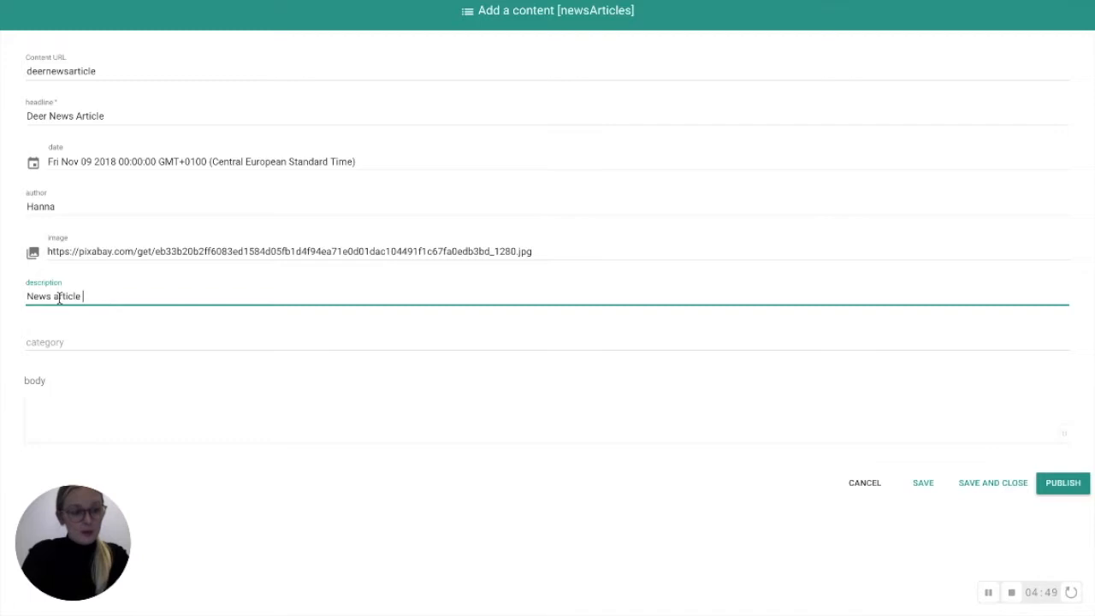
pyautogui.press('Tab')
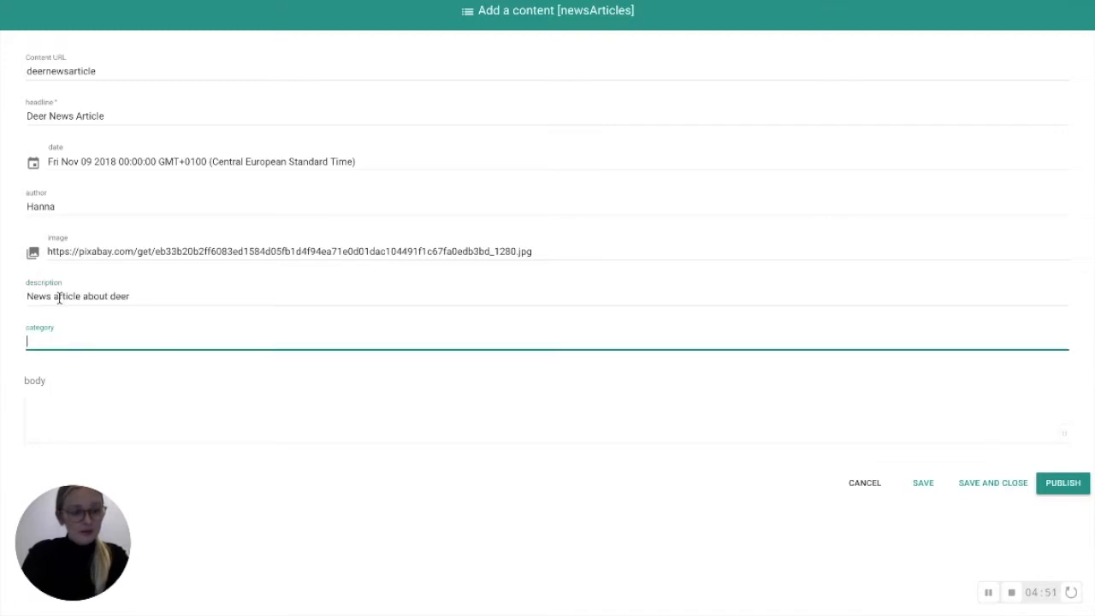
pyautogui.write('animals')
pyautogui.press('Tab')
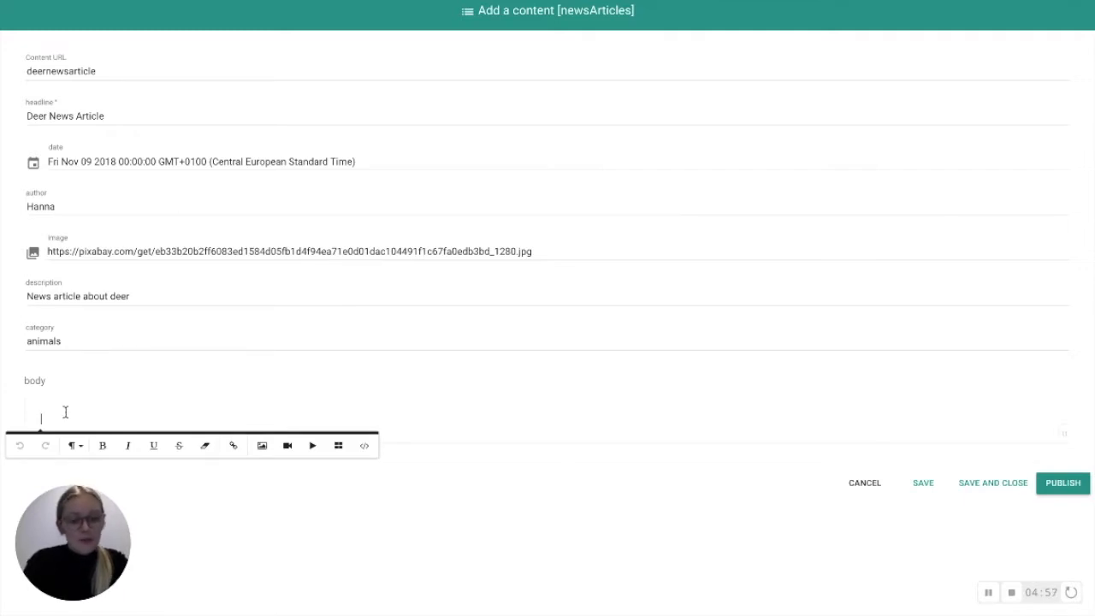
# Paste the Lorem ipsum paragraph into the article's body and add an empty line below it
pyautogui.hotkey('ctrl', 'v')
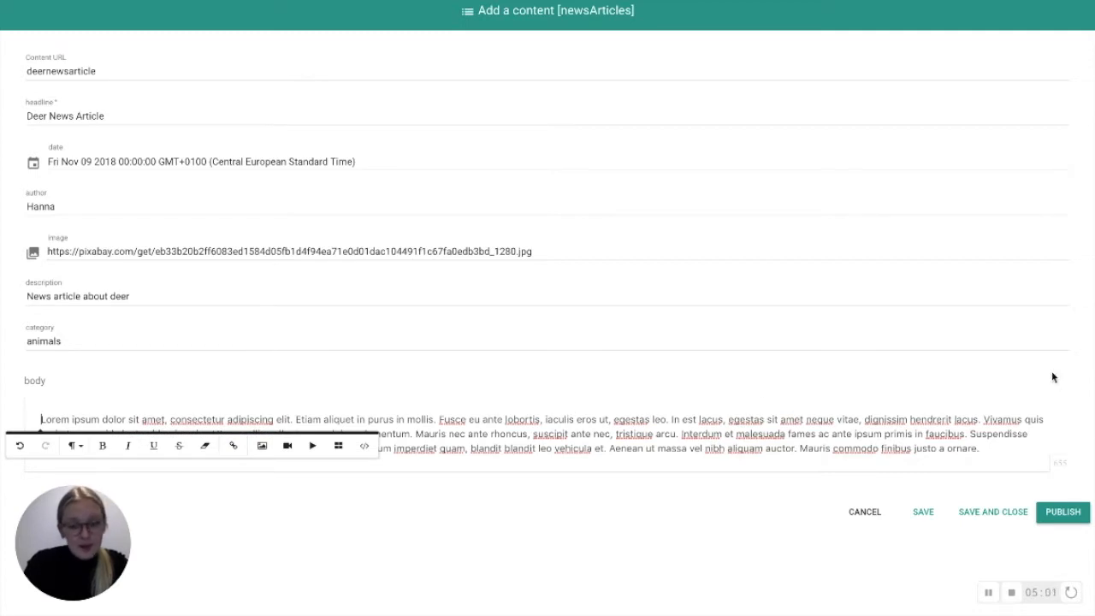
pyautogui.click(996, 451)
pyautogui.press('Return')
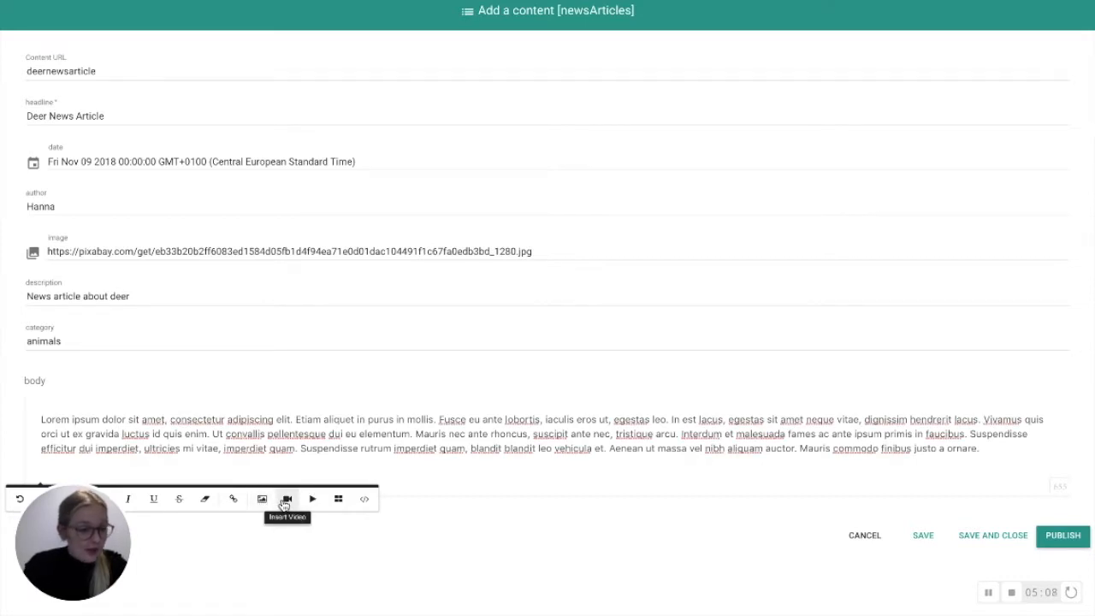
# Switch the article's body to its HTML code view and publish the deer article
pyautogui.click(366, 502)
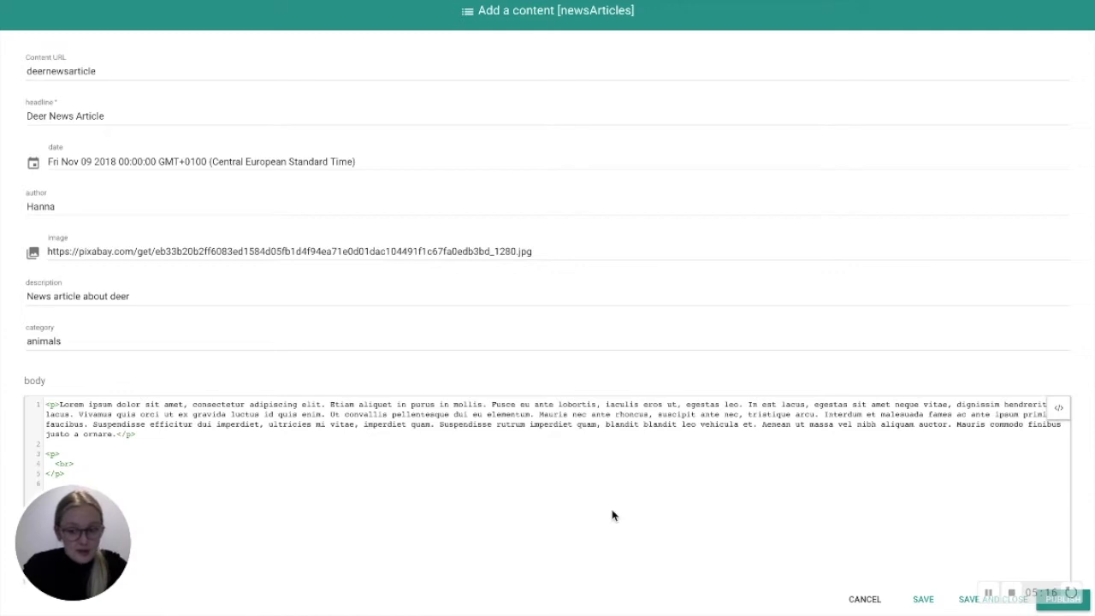
pyautogui.scroll(-4, 396, 437)
pyautogui.scroll(4, 395, 437)
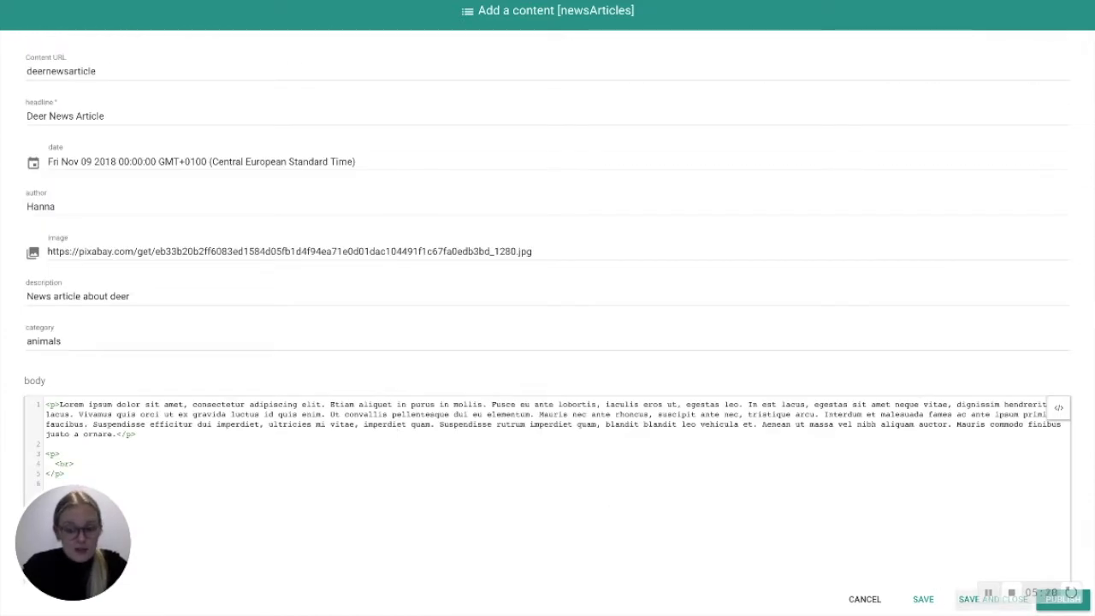
pyautogui.click(1088, 608)
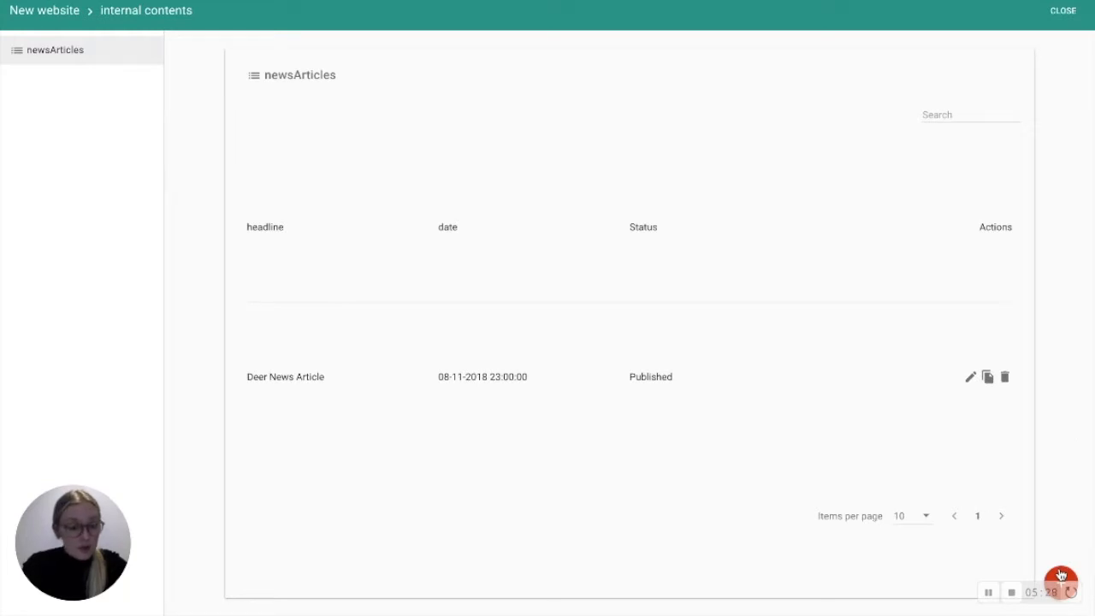
# Add another news article with content URL raccoon, headline News Article Raccoon and date November 9, 2018
pyautogui.click(1062, 575)
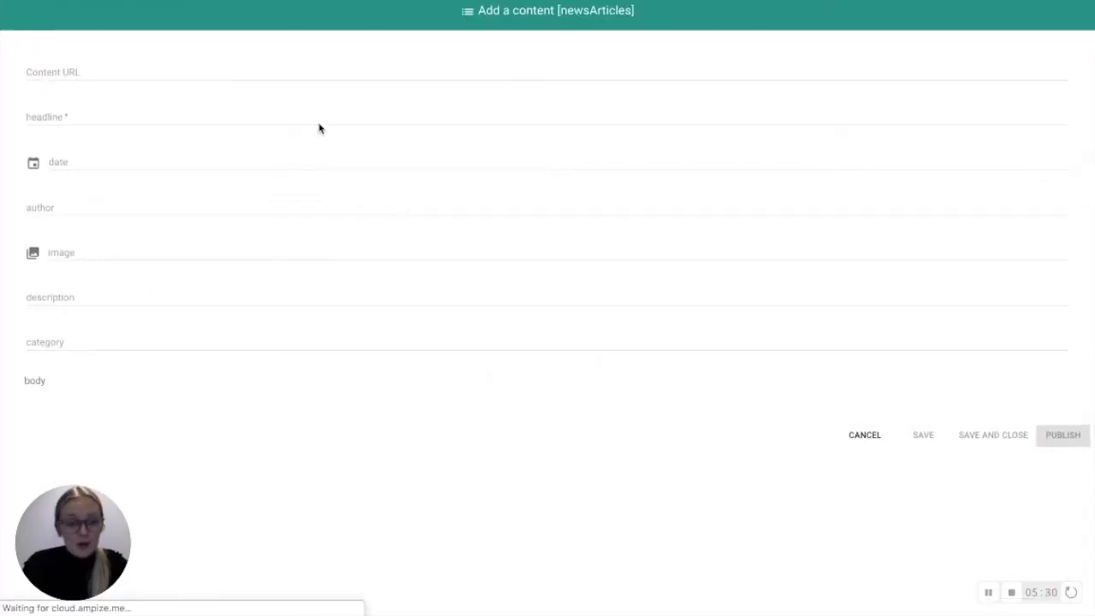
pyautogui.click(40, 64)
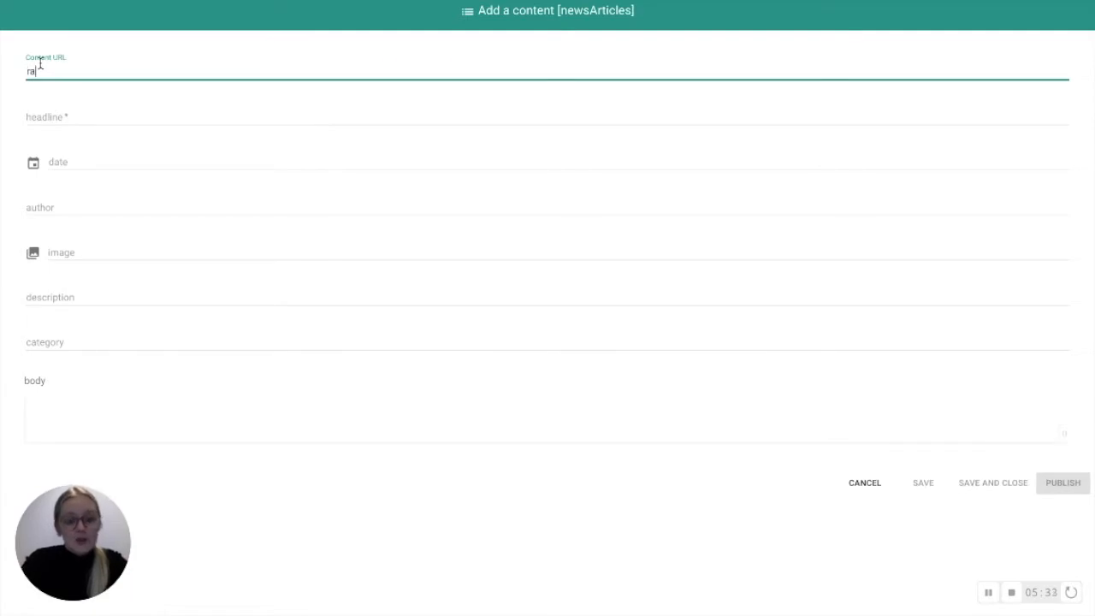
pyautogui.press('Tab')
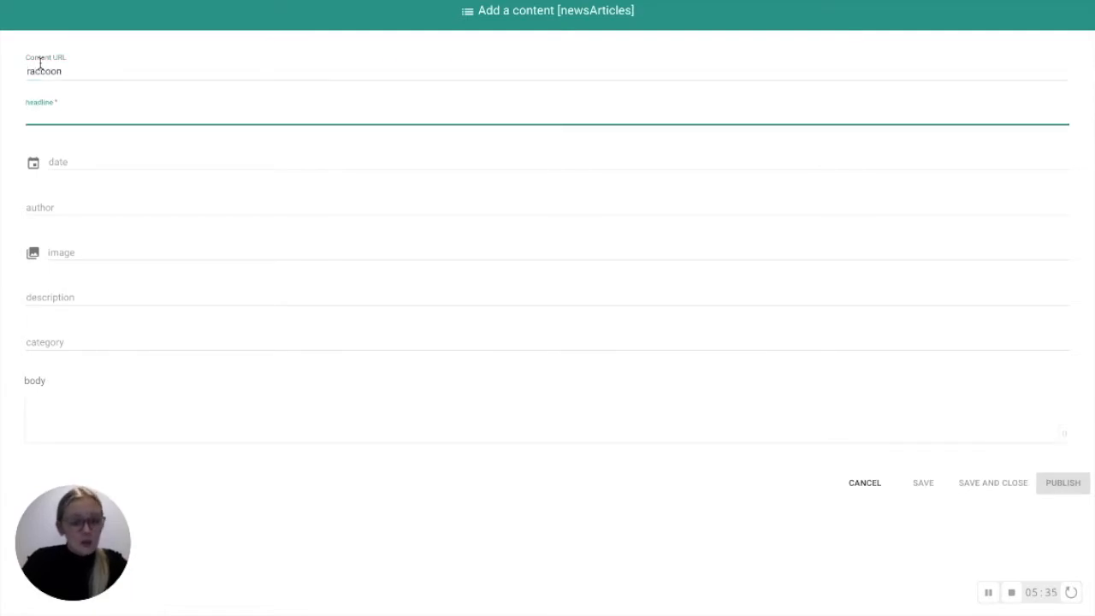
pyautogui.write('News Article Raccoo')
pyautogui.click(34, 163)
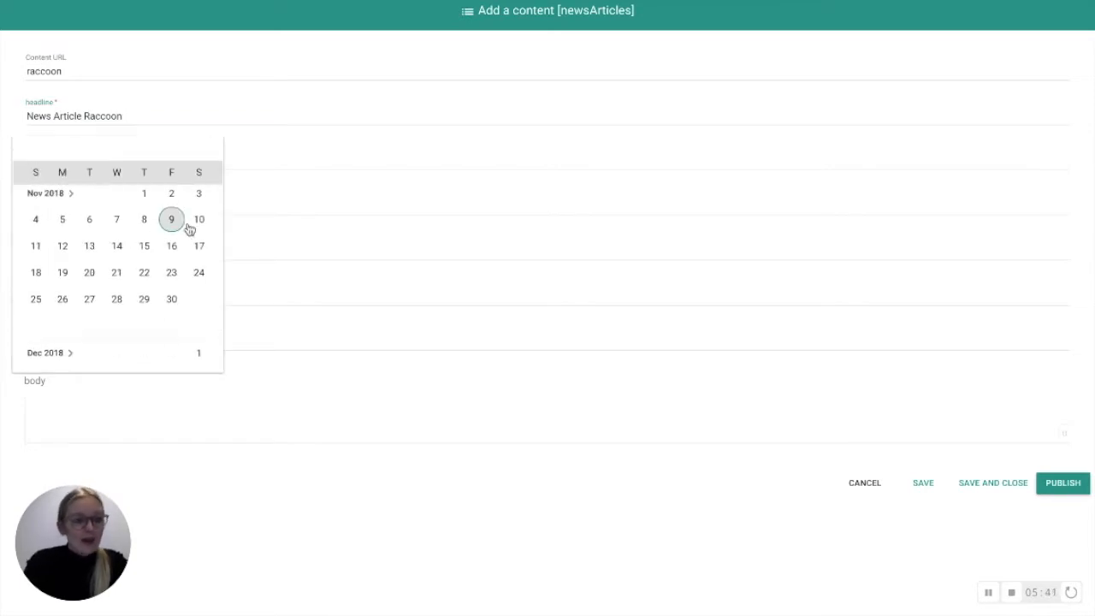
pyautogui.click(180, 224)
# Enter the author's first name, description News Article About Raccoons and category animals, and paste the Lorem ipsum paragraph as the body
pyautogui.click(77, 207)
pyautogui.write('Hanna')
pyautogui.press('Tab')
pyautogui.click(38, 294)
pyautogui.write('News Article About Raccoons')
pyautogui.press('Tab')
pyautogui.write('animals')
pyautogui.press('Tab')
pyautogui.press('super+v')
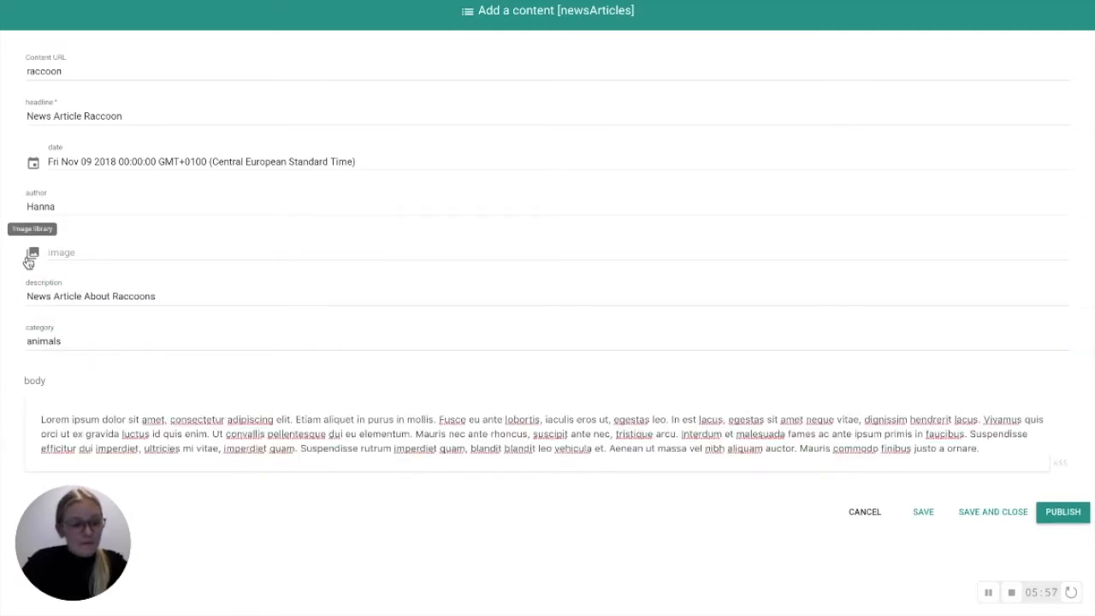
# Use the second Pixabay picture found for raccoon as the article's image and publish the article
pyautogui.click(32, 254)
pyautogui.click(49, 161)
pyautogui.click(20, 172)
pyautogui.write('raccoon')
pyautogui.click(65, 119)
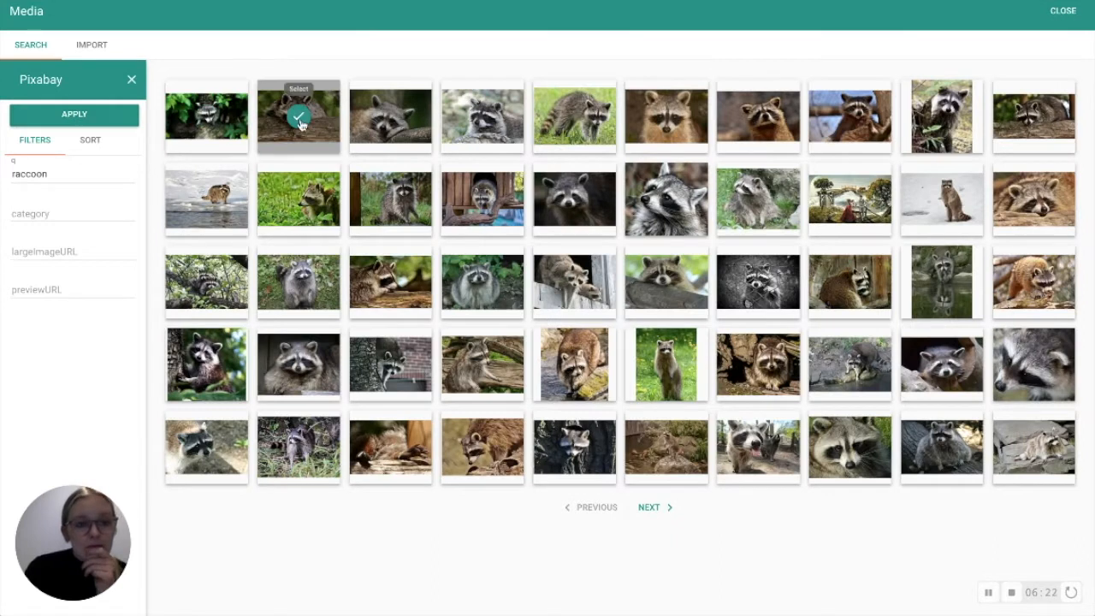
pyautogui.click(300, 120)
pyautogui.click(1058, 12)
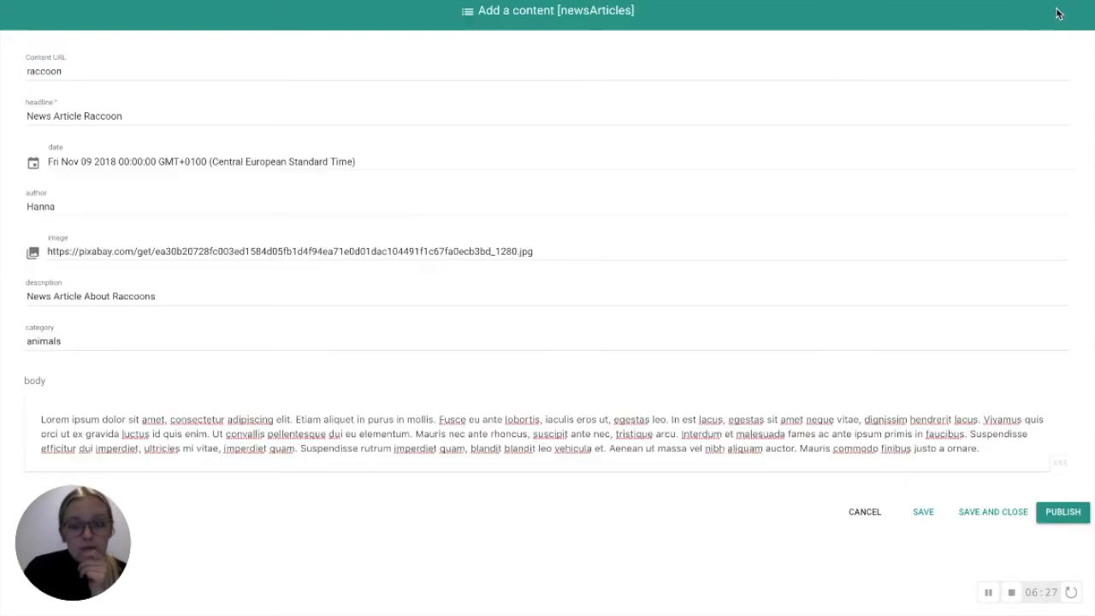
pyautogui.click(1051, 512)
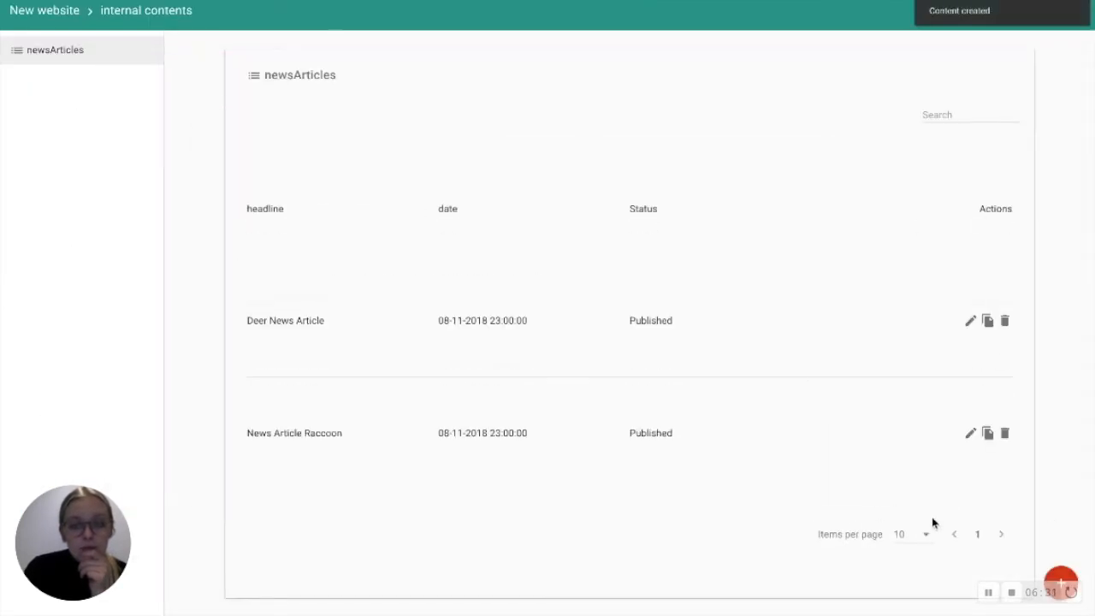
# Add a third news article with content URL parrotsnews, headline Parrot News Article and date November 9, 2018
pyautogui.click(1061, 580)
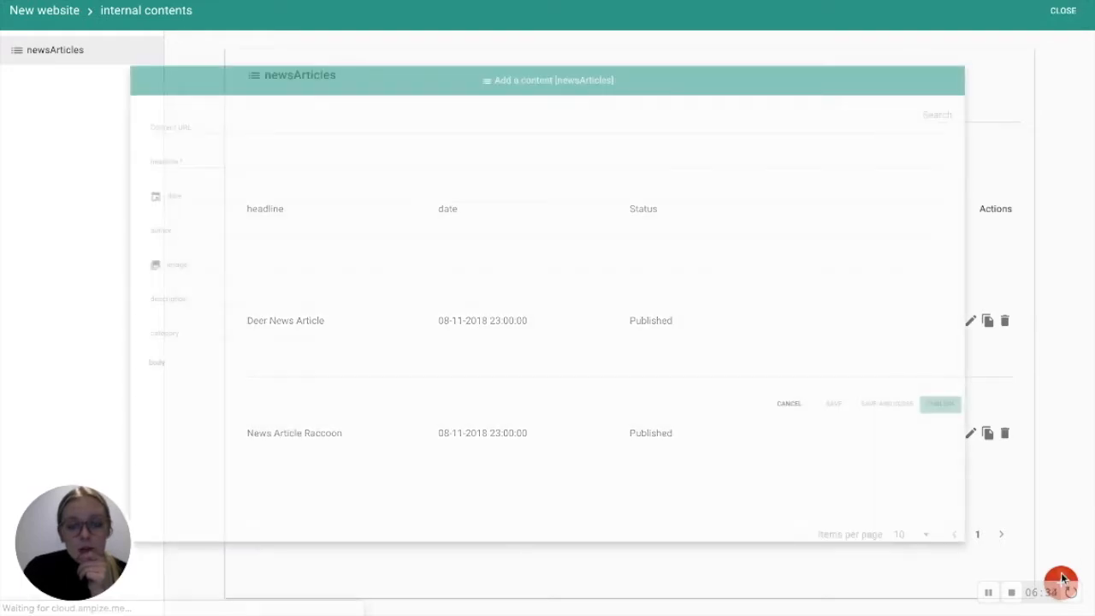
pyautogui.click(139, 73)
pyautogui.write('parrotsnews')
pyautogui.press('Tab')
pyautogui.write('Parrot News Article')
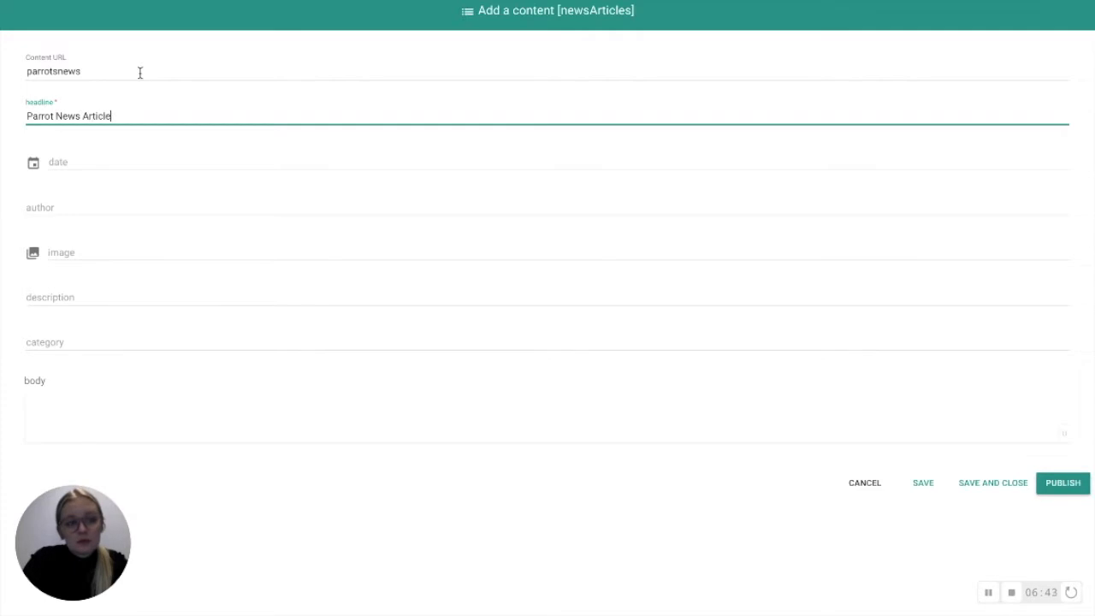
pyautogui.click(33, 165)
pyautogui.click(168, 220)
# Enter the author's first name, description News Article About Parrots and category animals, and fill the body with the Lorem ipsum paragraph
pyautogui.click(76, 208)
pyautogui.write('Hanna')
pyautogui.click(41, 251)
pyautogui.click(45, 293)
pyautogui.write('News Article About Par')
pyautogui.write('animals')
pyautogui.press('Tab')
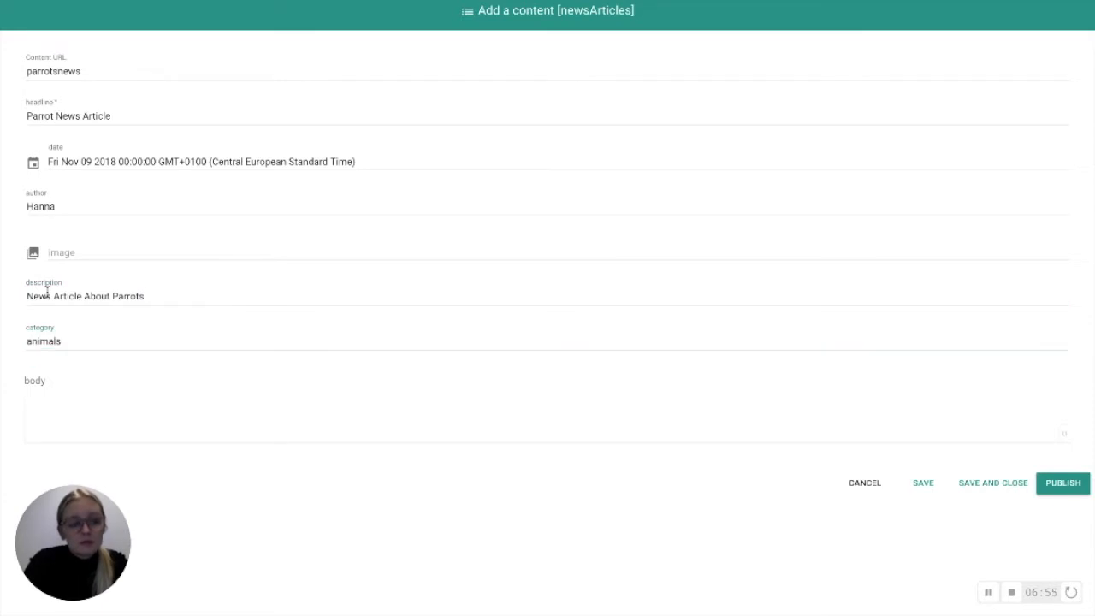
pyautogui.write('Lorem ipsum dolor sit amet, consectetur adipiscing elit. Etiam aliquet in purus in mollis. Fusce eu ante lobortis, iaculis eros ut, egestas leo. In est lacus, egestas sit amet neque vitae, dignissim hendrerit lacus. Vivamus quis orci ut ex gravida luctus id quis enim. Ut convallis pellentesque dui eu elementum. Mauris nec ante rhoncus, suscipit ante nec, tristique arcu. Interdum et malesuada fames ac ante ipsum primis in faucibus. Suspendisse efficitur dui imperdiet, ultricies mi vitae, imperdiet quam. Suspendisse rutrum imperdiet quam, blandit blandit leo vehicula et. Aenean ut massa vel nibh aliquam auctor. Mauris commodo finibus justo a ornare.')
# Use the first Pixabay picture found for parrots as the article's image and publish the article
pyautogui.click(32, 253)
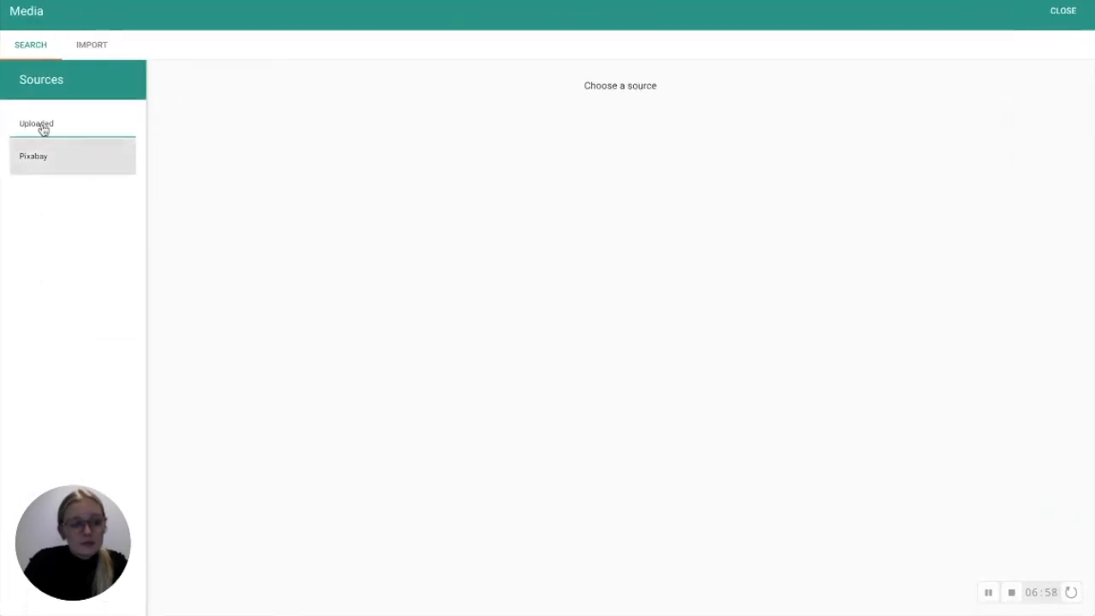
pyautogui.click(40, 154)
pyautogui.click(45, 177)
pyautogui.write('parrots')
pyautogui.click(64, 115)
pyautogui.moveTo(200, 122)
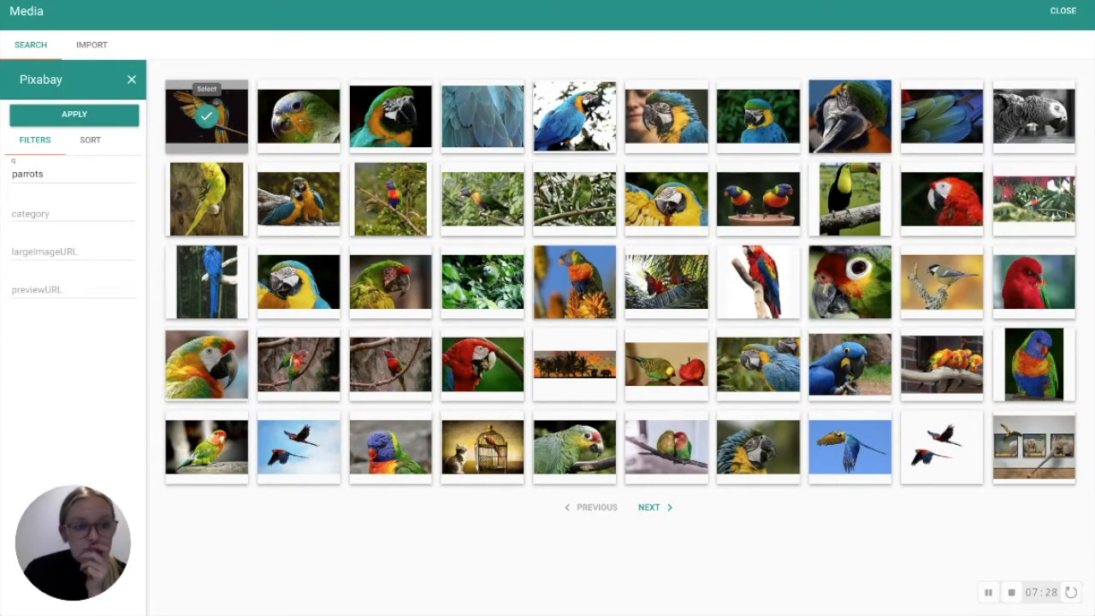
pyautogui.click(1071, 13)
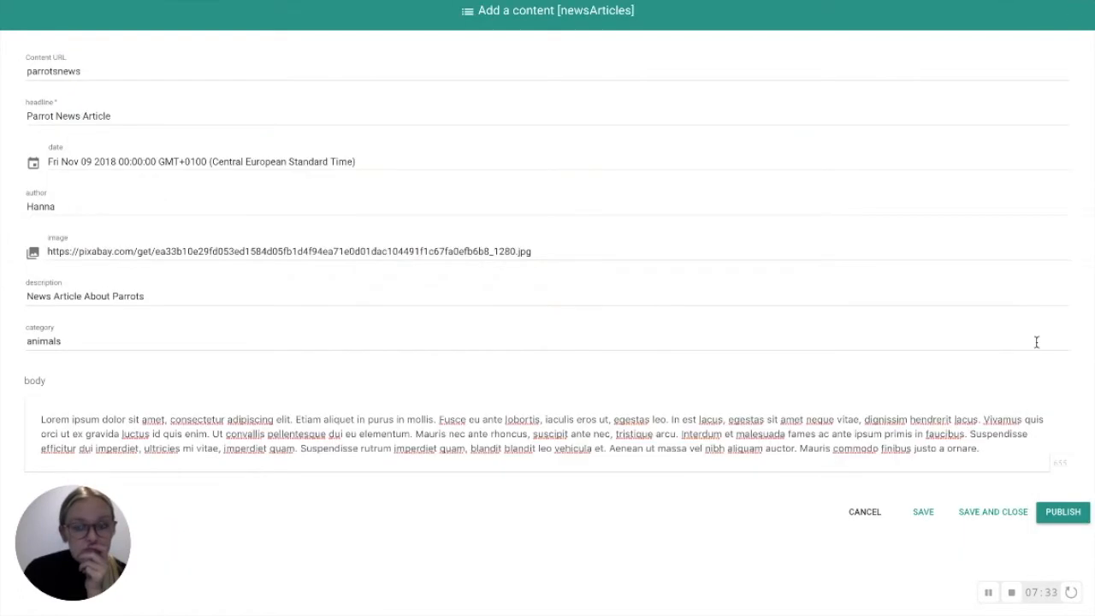
pyautogui.click(1060, 514)
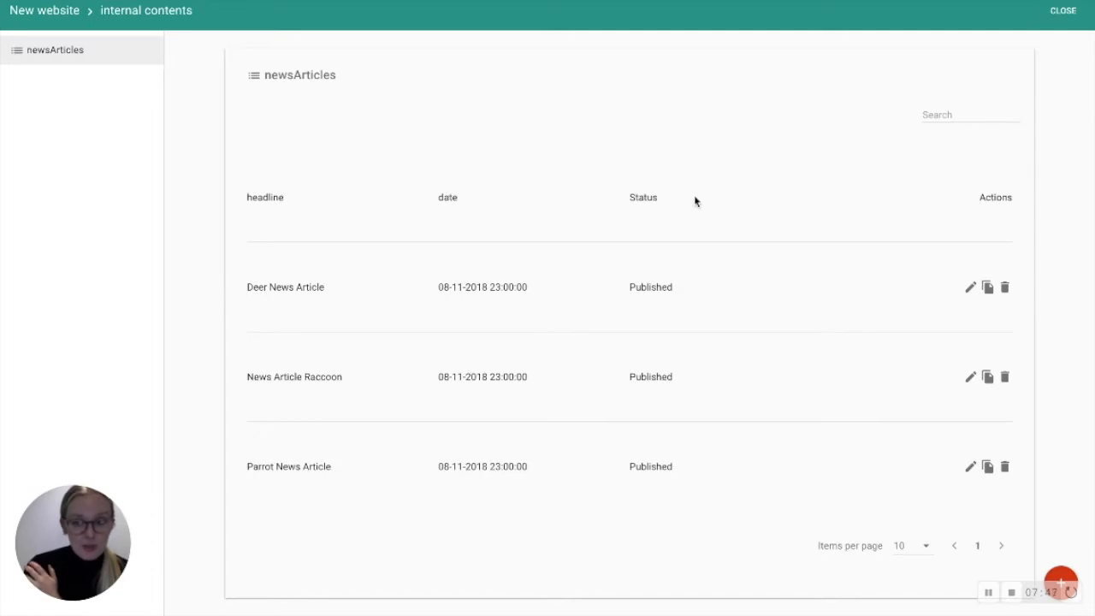
# Close the internal contents and add a Menu navigation component to the Home page
pyautogui.click(1063, 12)
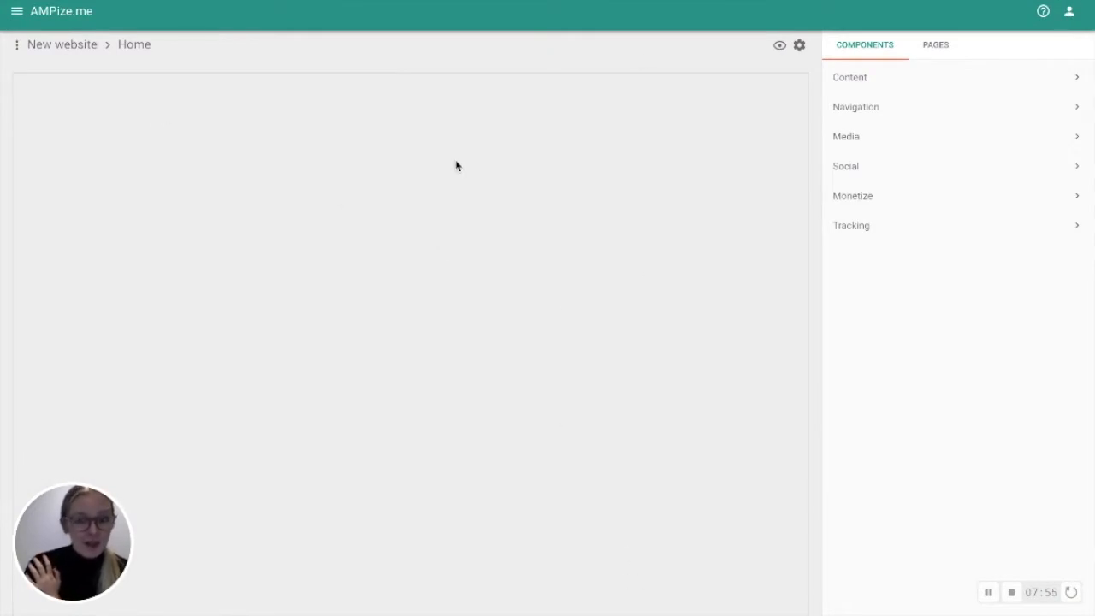
pyautogui.click(864, 114)
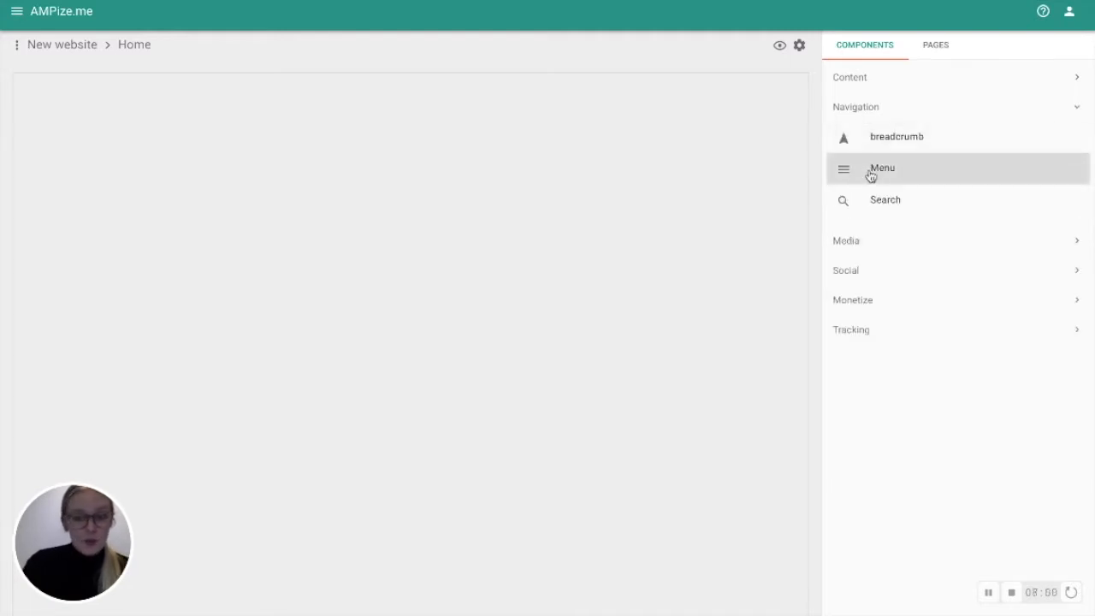
pyautogui.click(871, 176)
# Add a List content component below the Menu on the Home page
pyautogui.click(872, 118)
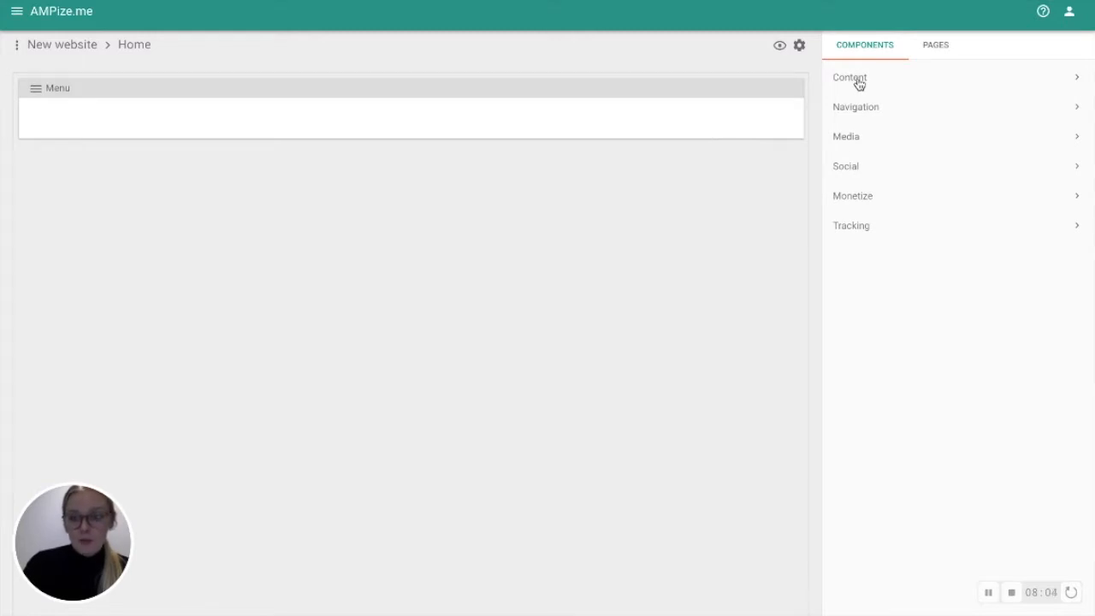
pyautogui.click(863, 81)
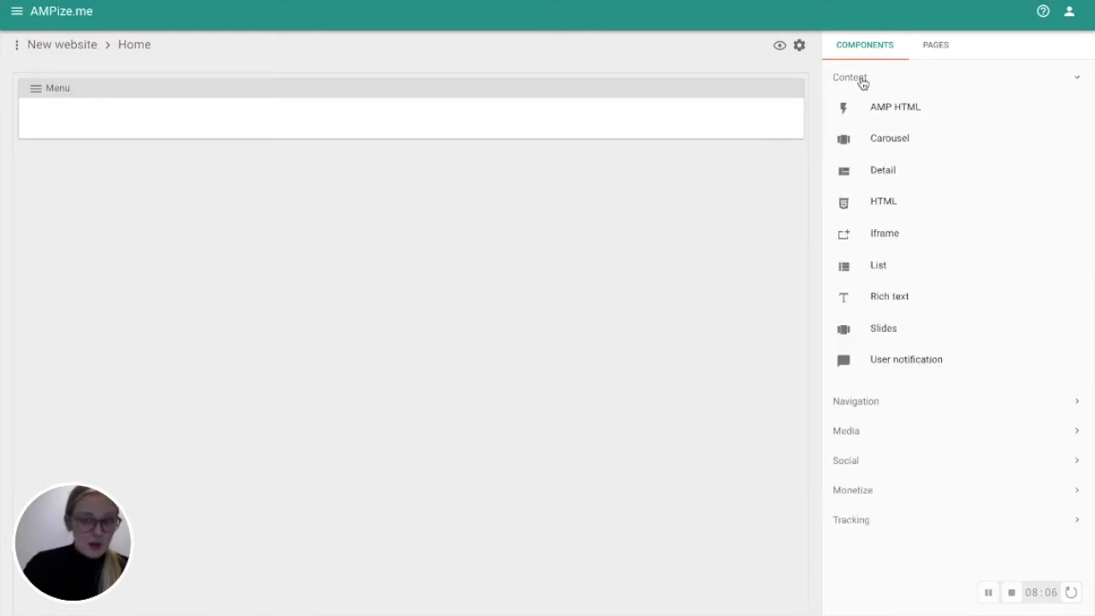
pyautogui.click(869, 267)
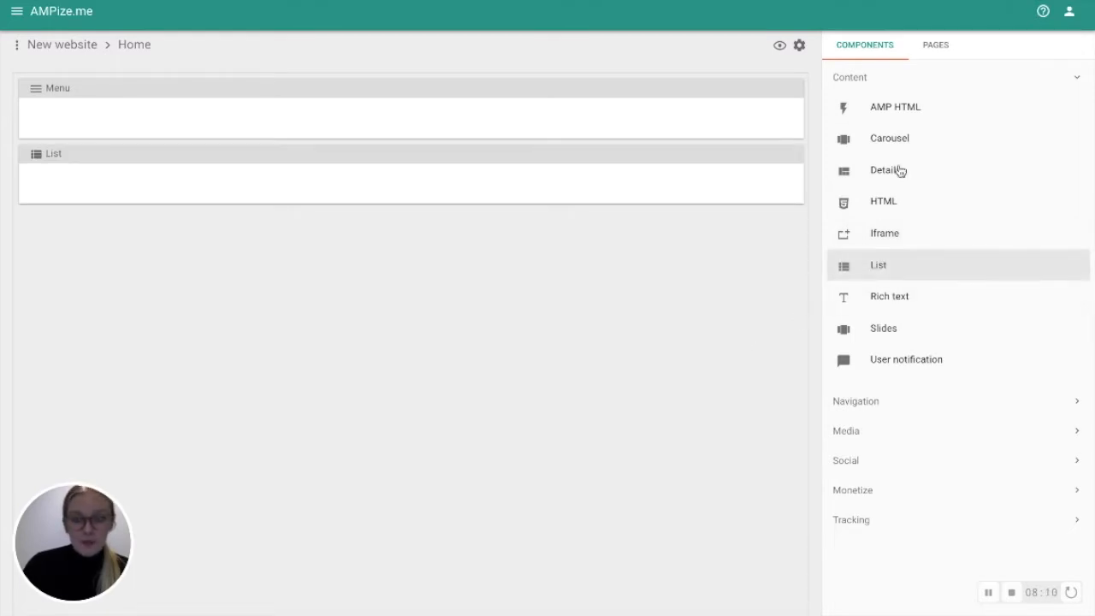
pyautogui.click(1081, 80)
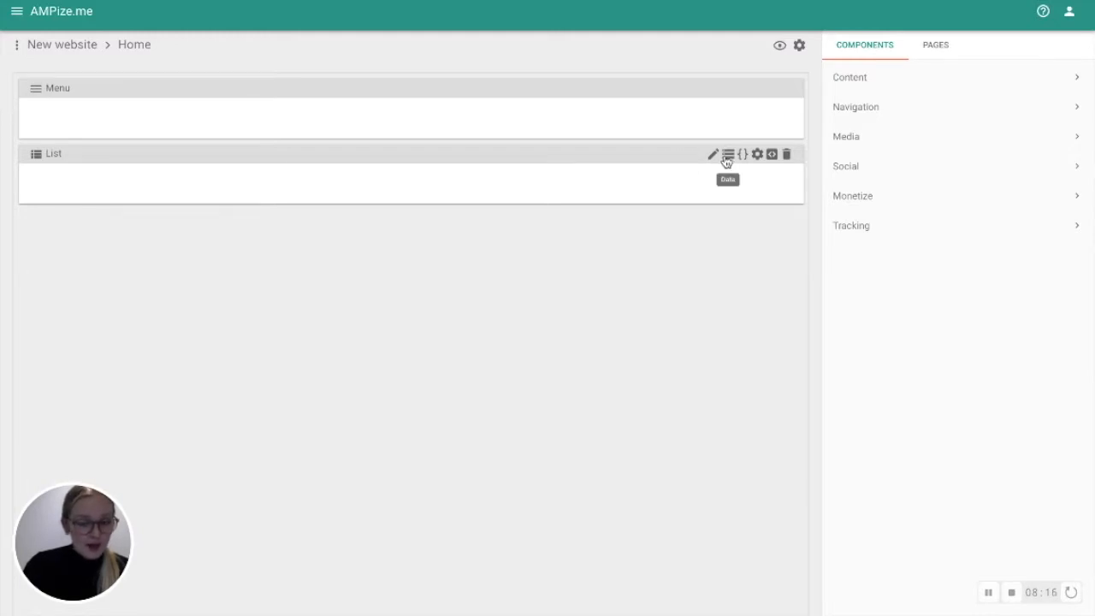
# Open the List component's data settings and add the newsArticles internal content to its query
pyautogui.click(726, 159)
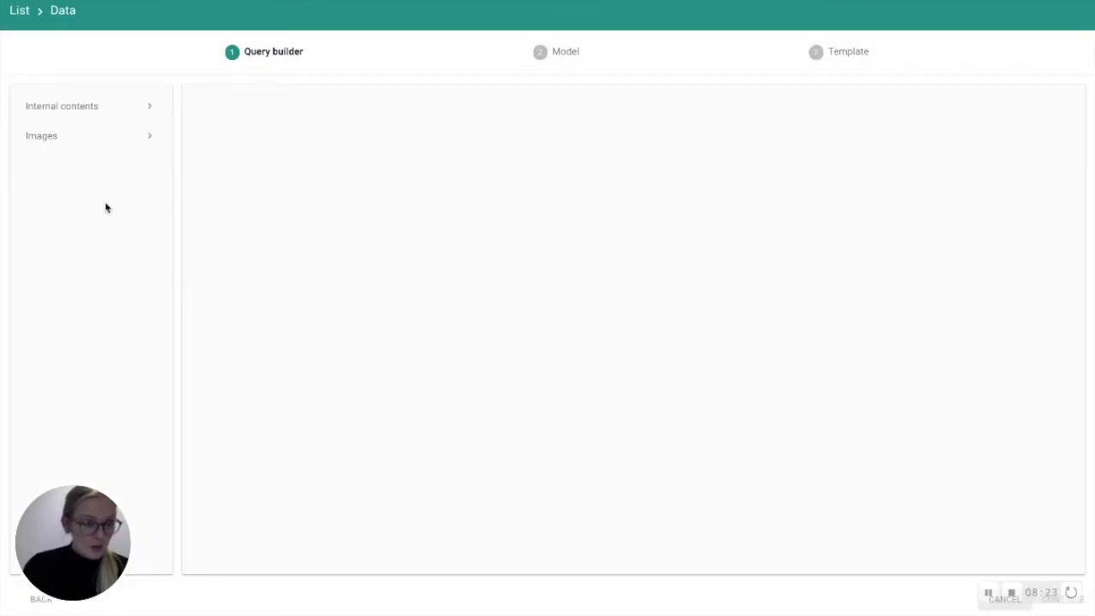
pyautogui.click(117, 108)
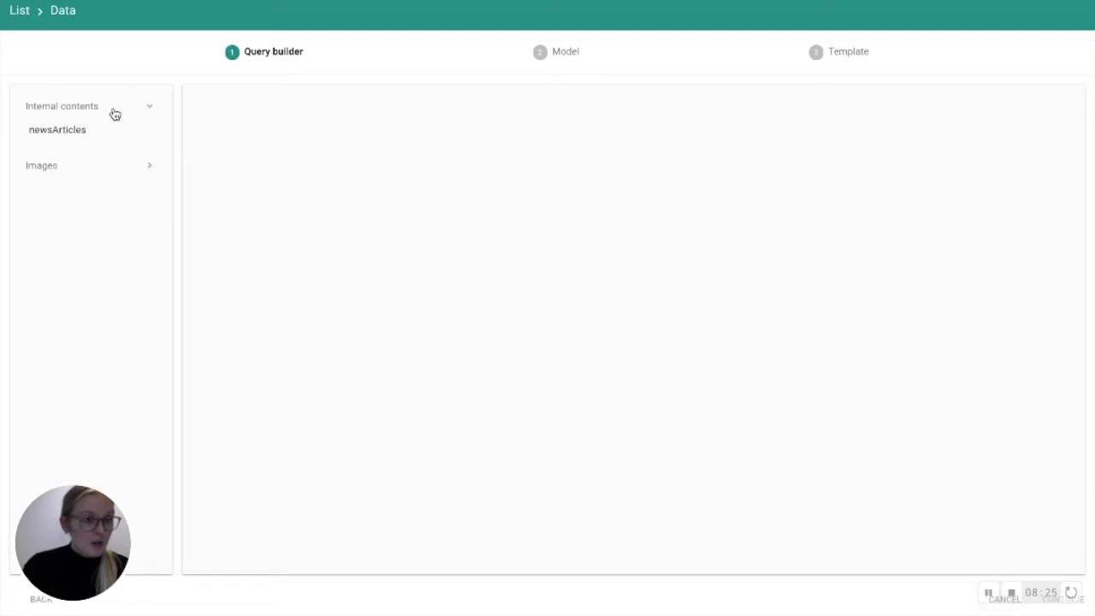
pyautogui.click(86, 139)
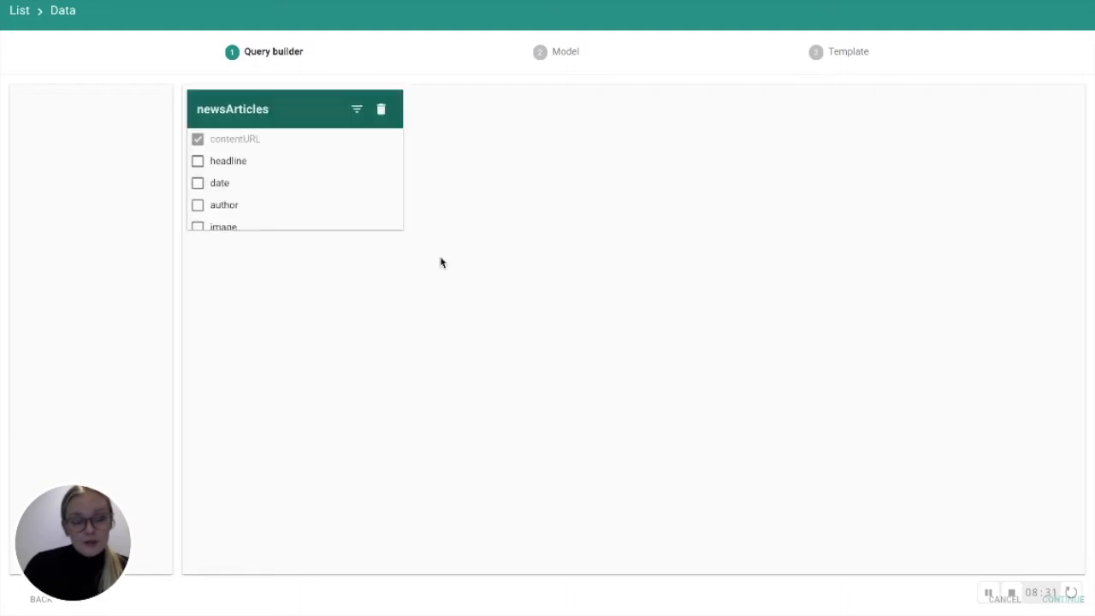
pyautogui.scroll(-5, 263, 205)
pyautogui.scroll(5, 262, 205)
pyautogui.scroll(-5, 262, 206)
pyautogui.scroll(5, 263, 205)
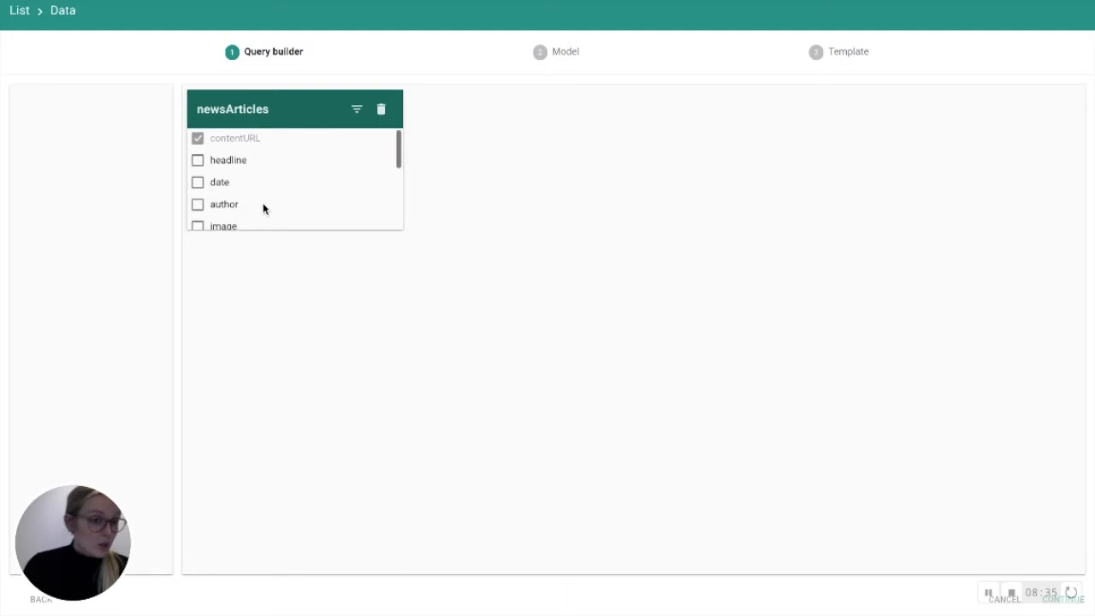
pyautogui.scroll(1, 263, 208)
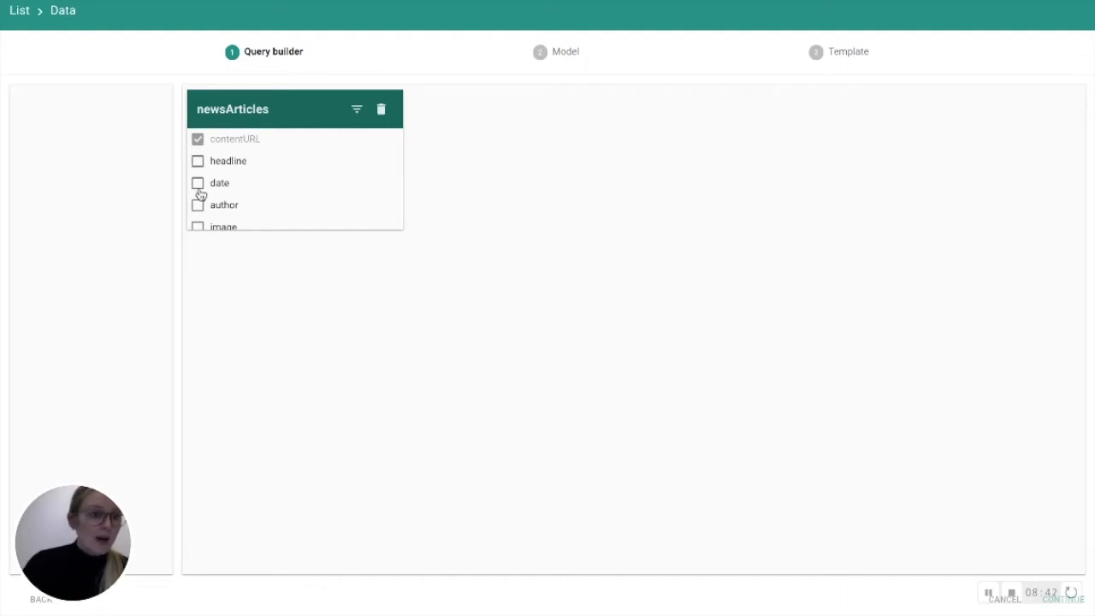
# Include the headline, date, author, image, description and category fields of newsArticles in the query and review the field selection
pyautogui.click(198, 162)
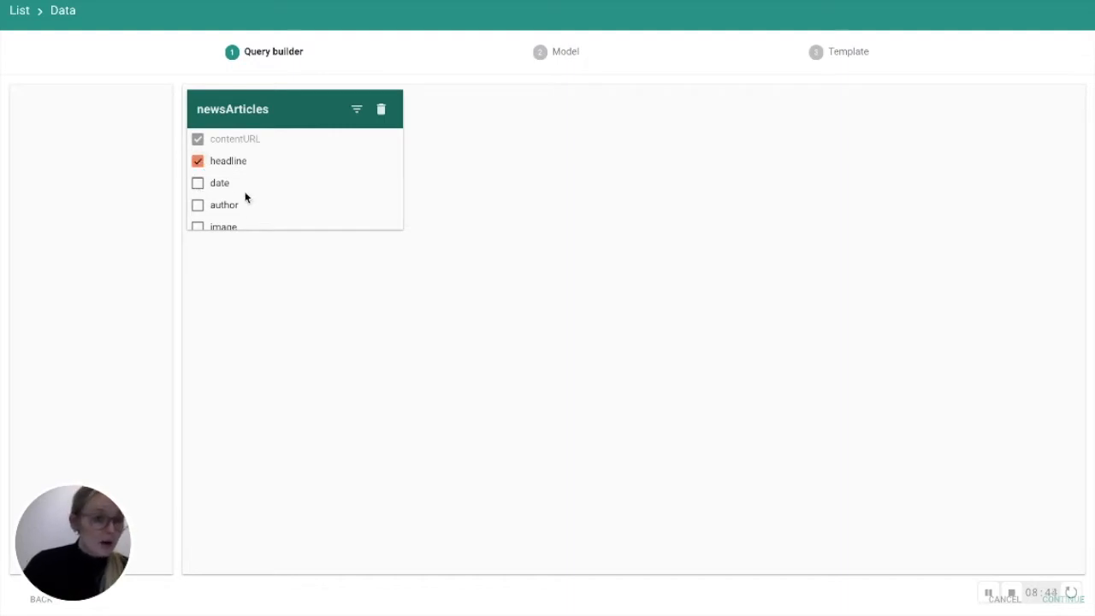
pyautogui.click(198, 183)
pyautogui.scroll(-1, 227, 207)
pyautogui.scroll(1, 228, 208)
pyautogui.click(197, 180)
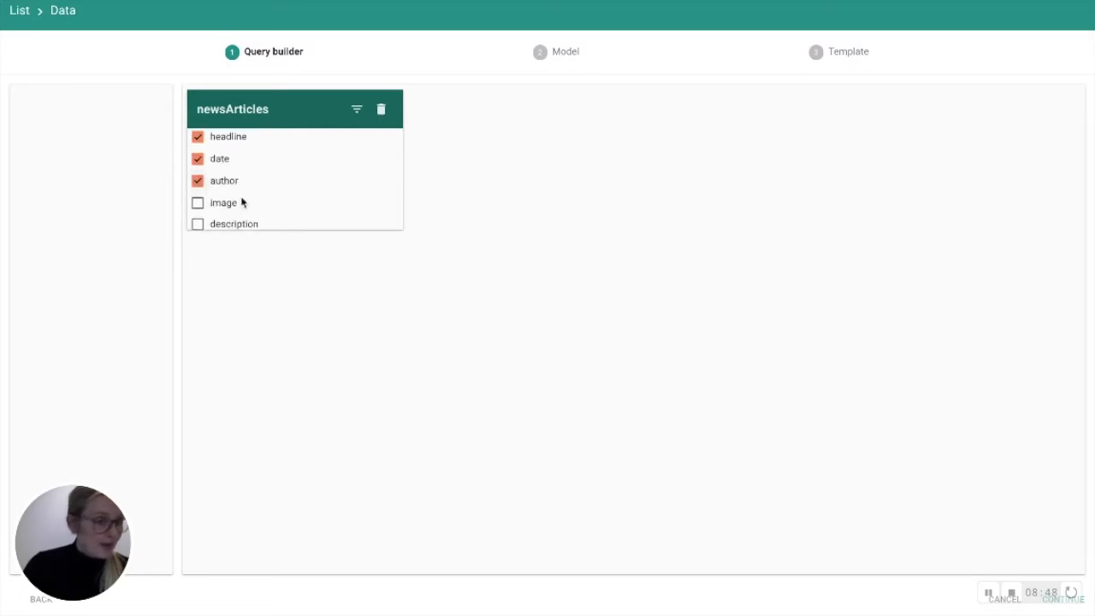
pyautogui.click(198, 203)
pyautogui.scroll(-1, 200, 205)
pyautogui.scroll(1, 205, 189)
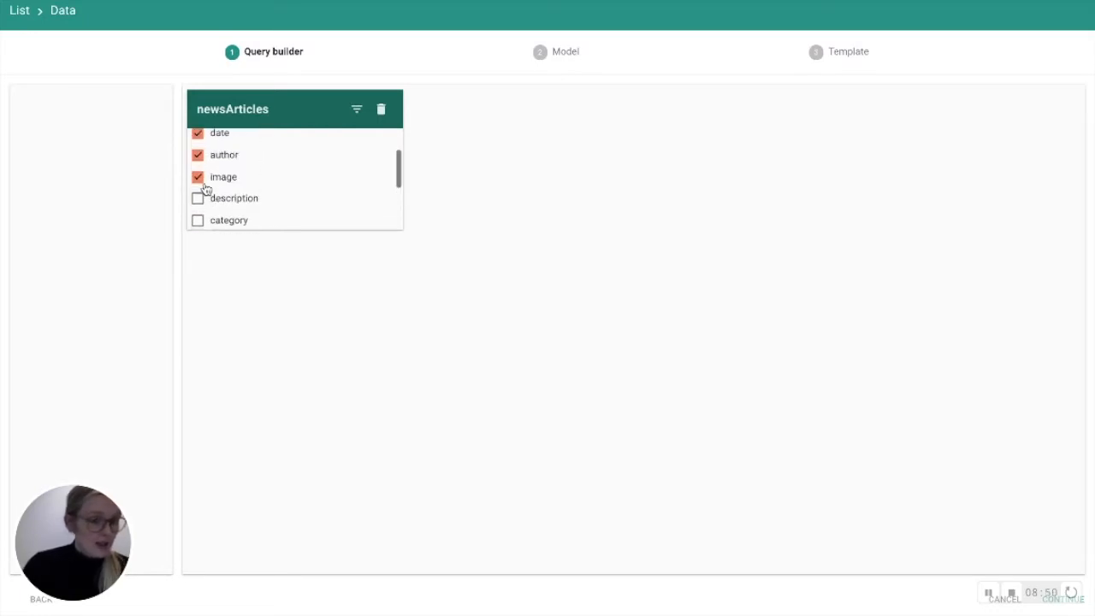
pyautogui.click(197, 199)
pyautogui.click(198, 221)
pyautogui.scroll(-3, 200, 223)
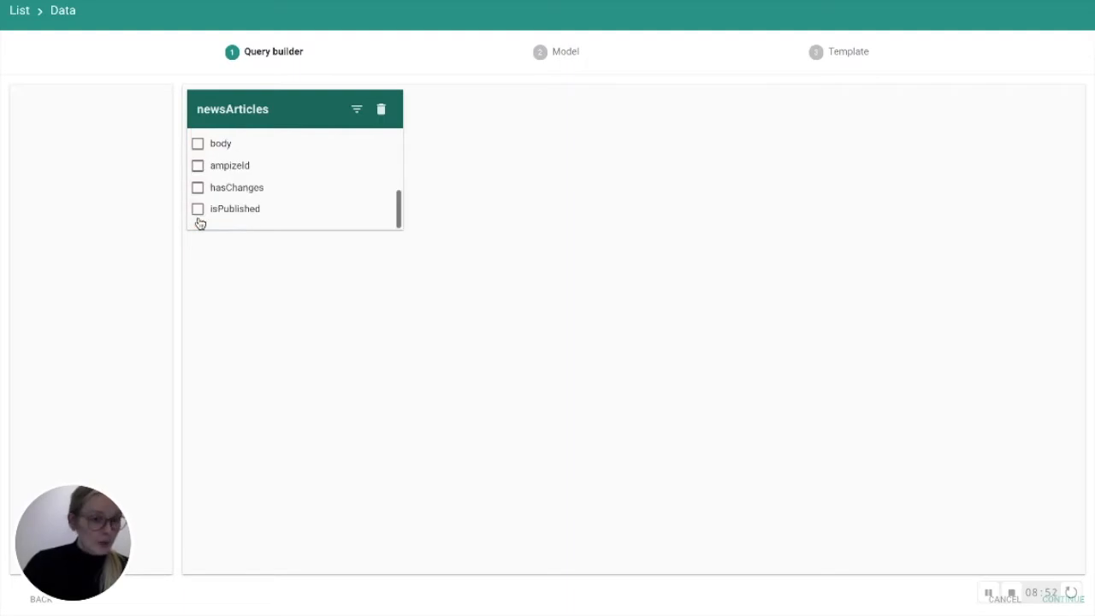
pyautogui.scroll(2, 222, 146)
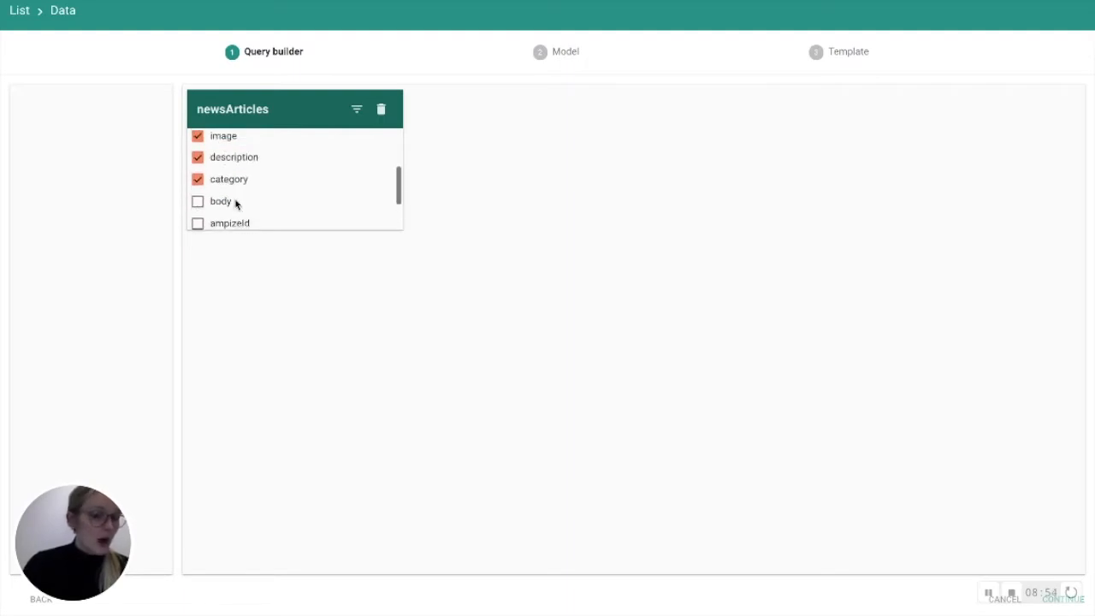
pyautogui.scroll(3, 236, 203)
pyautogui.scroll(-5, 253, 181)
pyautogui.scroll(5, 254, 181)
pyautogui.scroll(-4, 224, 208)
pyautogui.scroll(4, 221, 208)
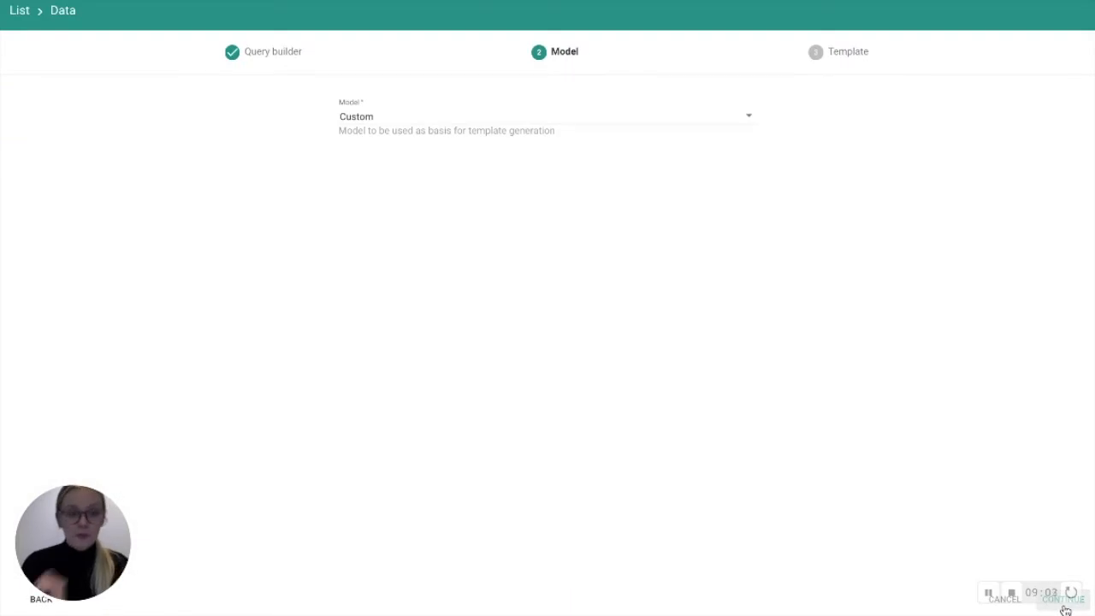
# Keep Custom as the model for template generation and proceed to the template stage
pyautogui.click(383, 118)
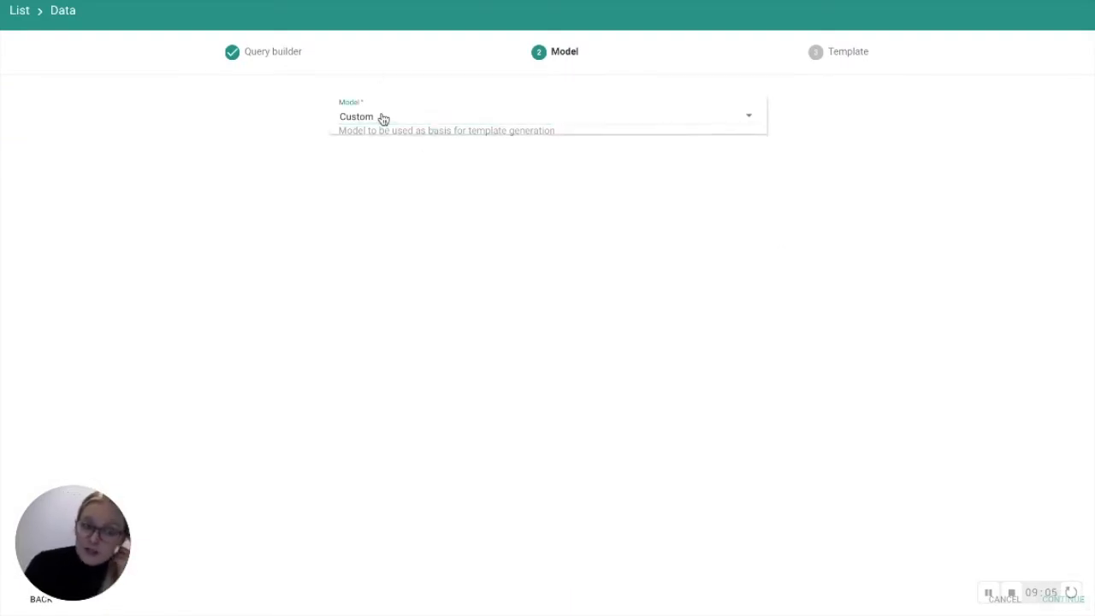
pyautogui.click(385, 119)
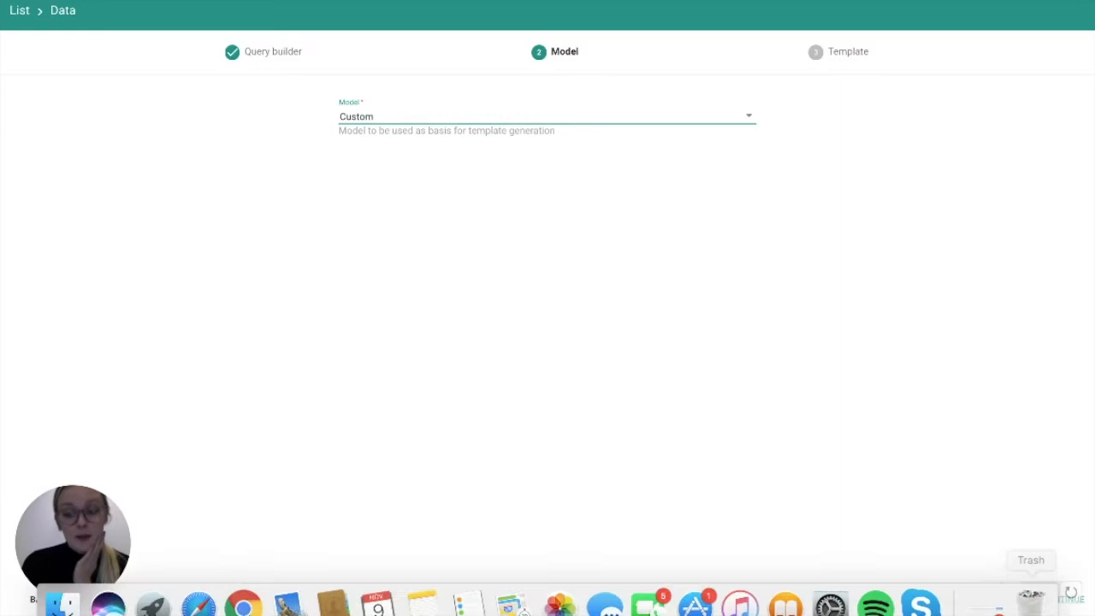
pyautogui.click(1083, 603)
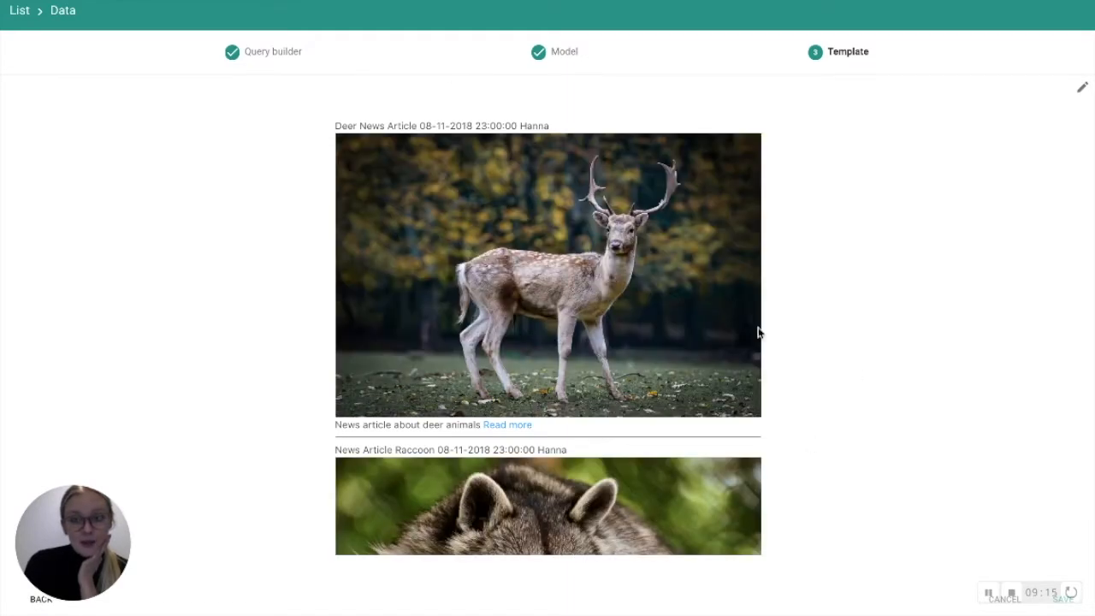
# Look through the generated template preview to check how the news articles are listed
pyautogui.scroll(-6, 767, 308)
pyautogui.scroll(6, 767, 308)
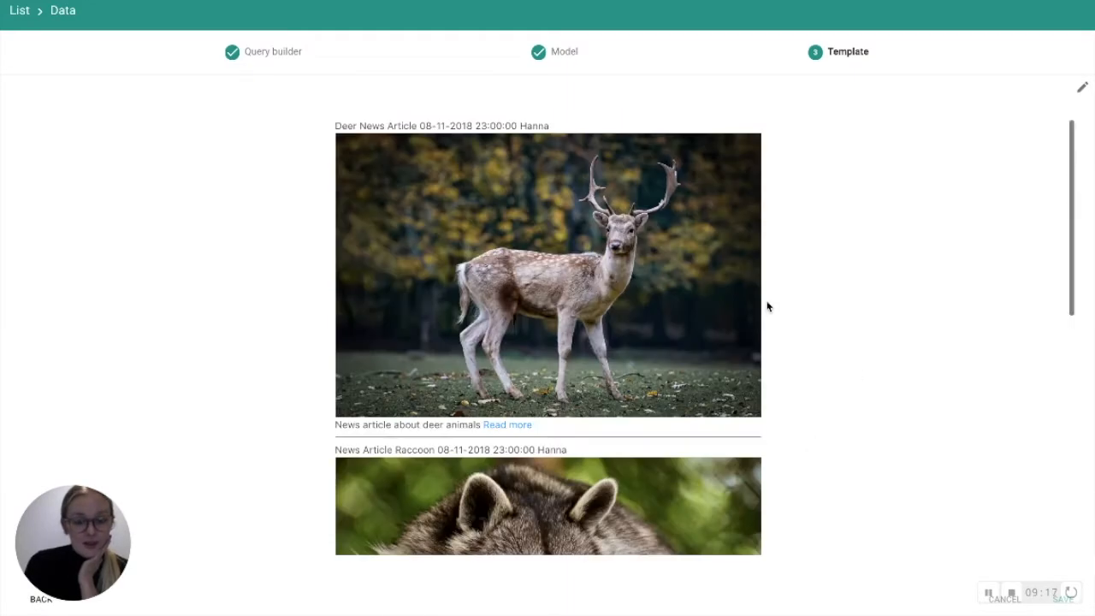
pyautogui.scroll(-5, 573, 405)
pyautogui.scroll(-2, 573, 407)
pyautogui.scroll(7, 572, 407)
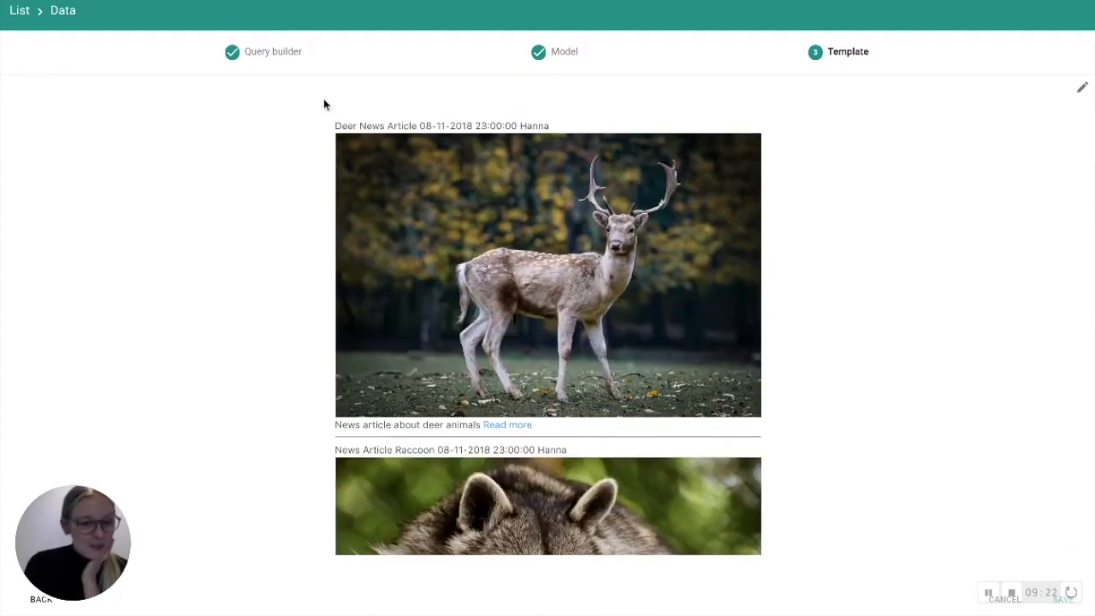
pyautogui.scroll(-3, 534, 476)
pyautogui.scroll(3, 533, 476)
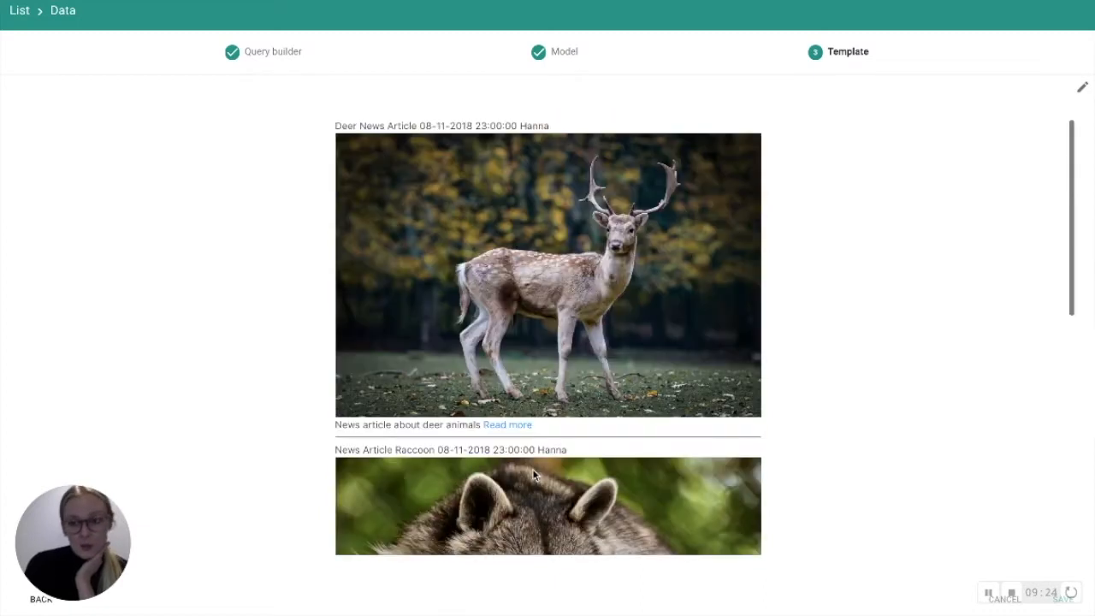
# Open the template code for editing, wrap {{headline}} in <h1></h1> tags and refresh the preview
pyautogui.click(1084, 90)
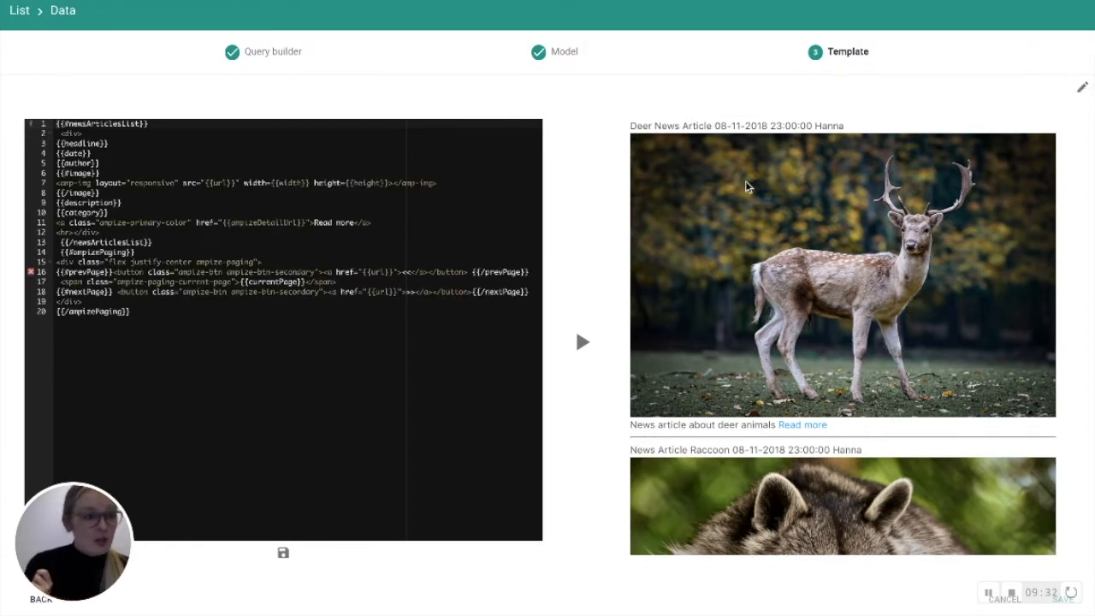
pyautogui.click(58, 143)
pyautogui.write('<h1></h1>')
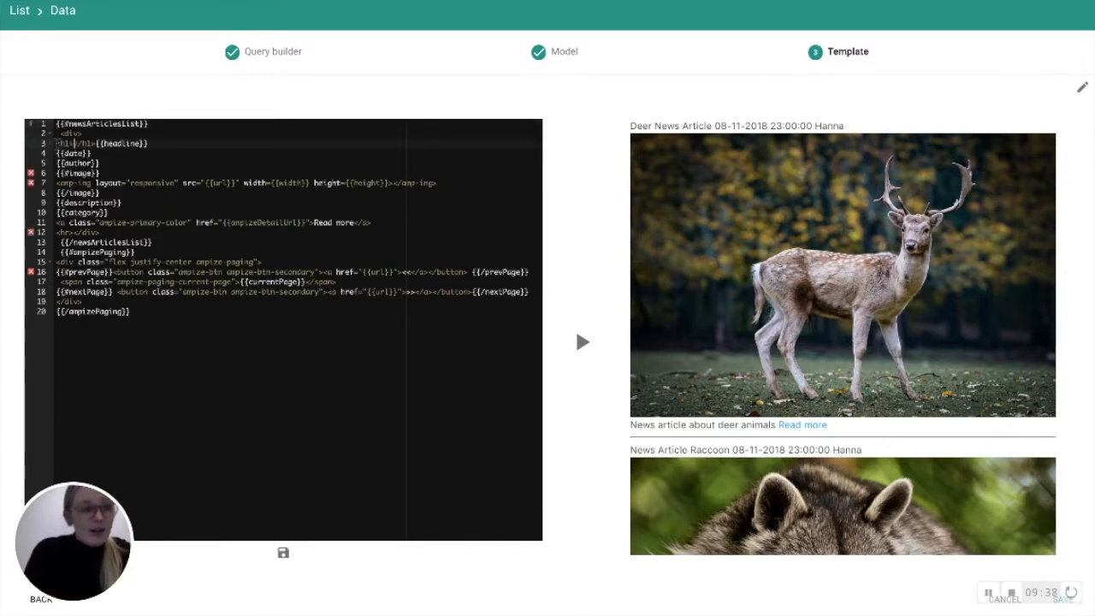
pyautogui.moveTo(149, 144); pyautogui.dragTo(96, 143)
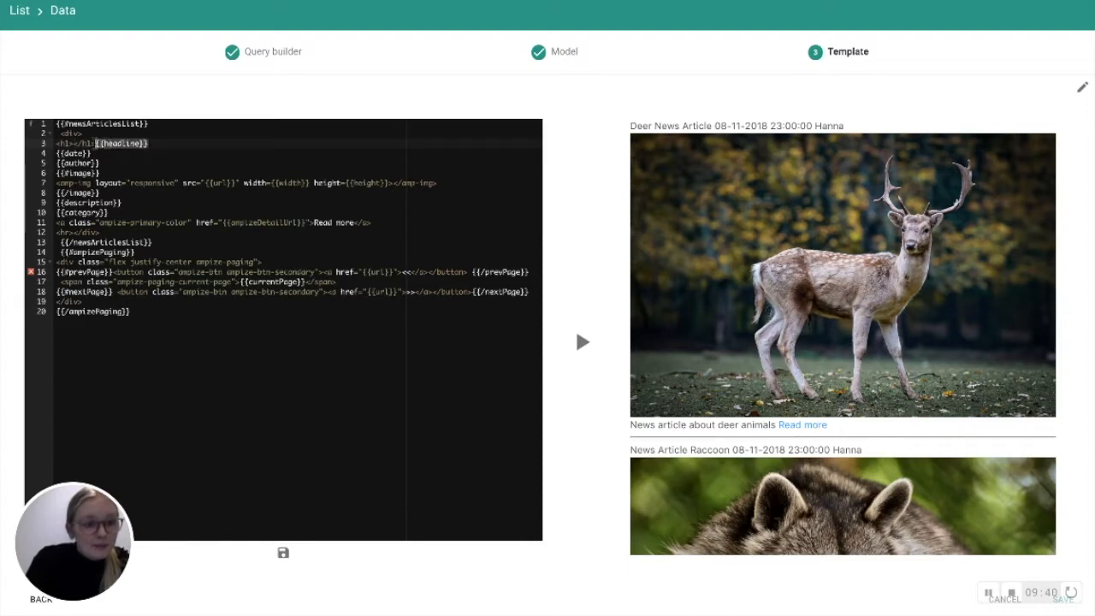
pyautogui.hotkey('ctrl', 'x')
pyautogui.hotkey('ctrl', 'v')
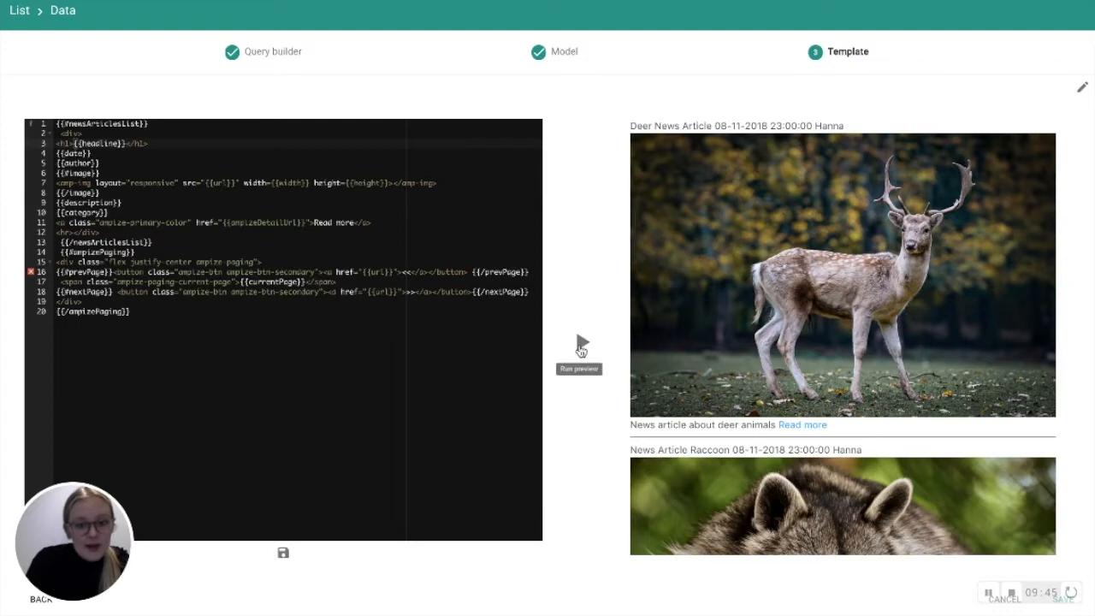
pyautogui.click(581, 346)
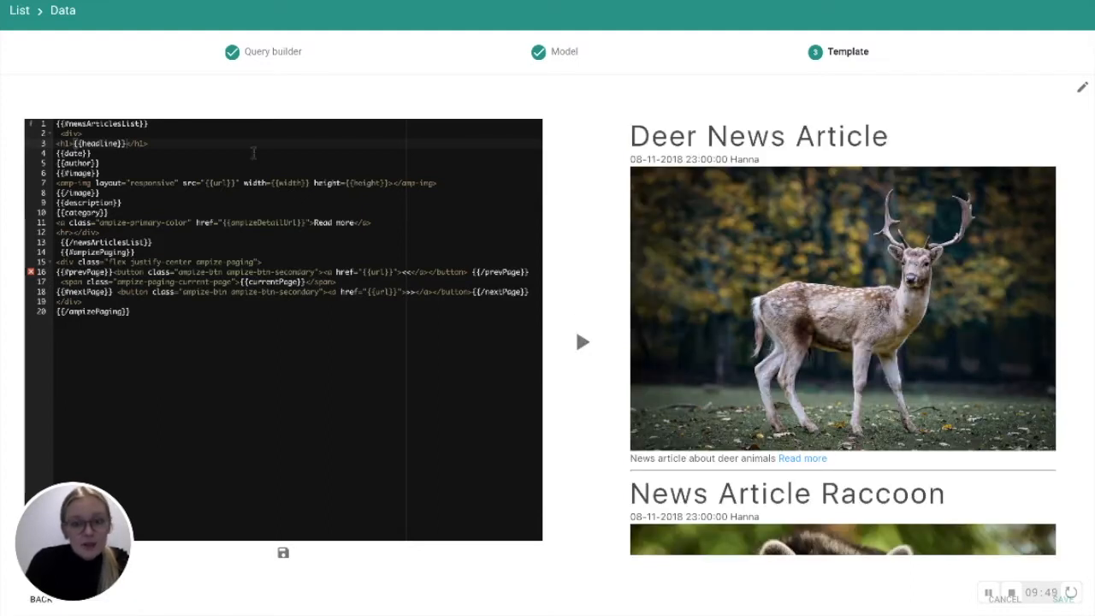
# Insert the label "Published on: " before {{date}} and "Author: " before {{author}} in the template code
pyautogui.click(57, 153)
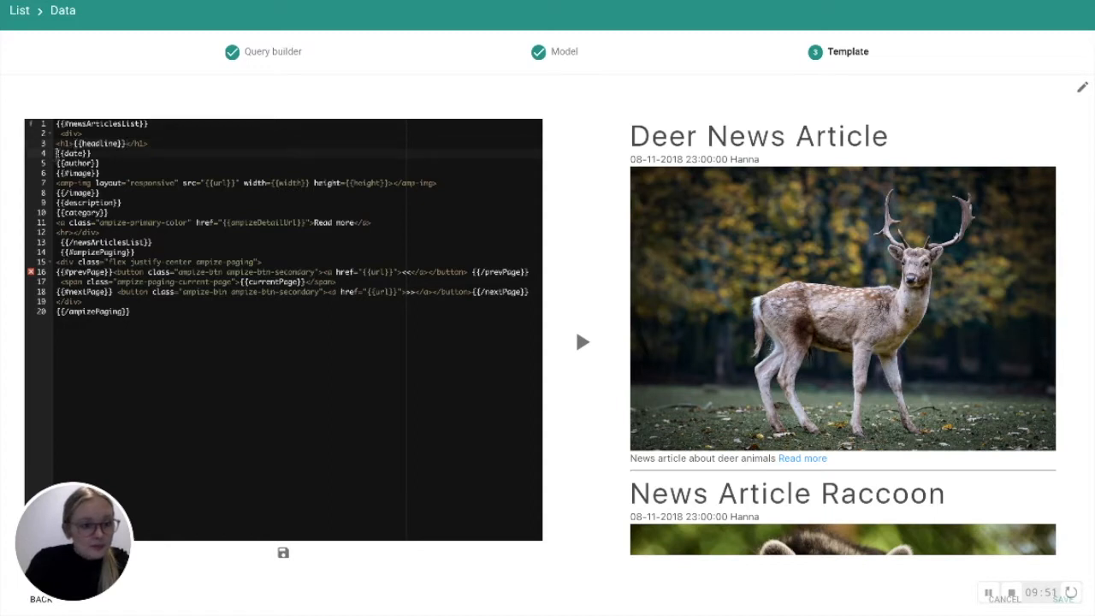
pyautogui.write('Published on:')
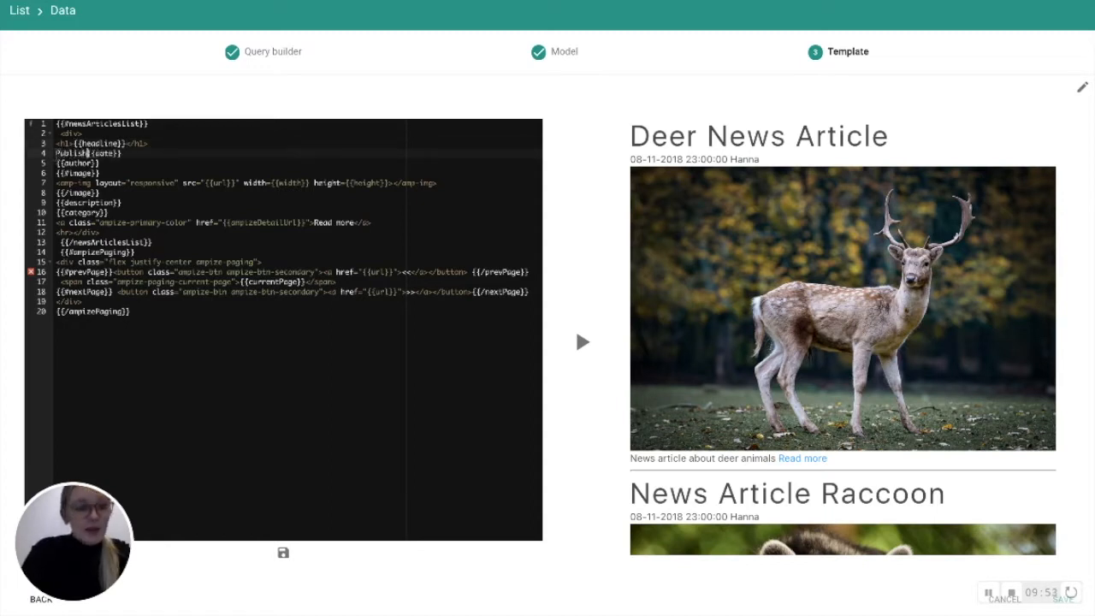
pyautogui.write(' {{date}} ')
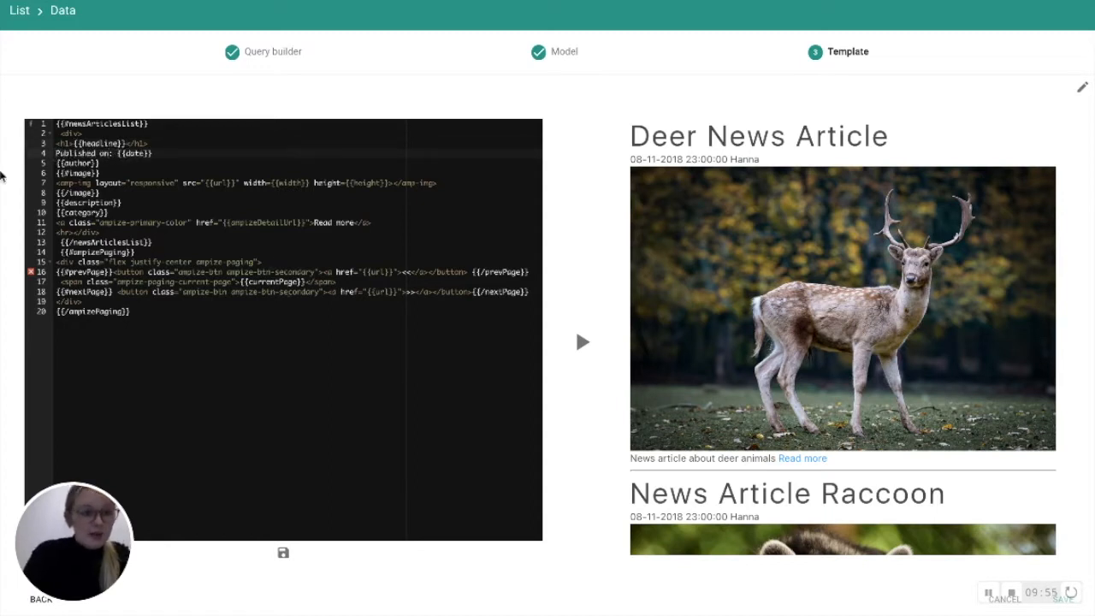
pyautogui.write('Author: ')
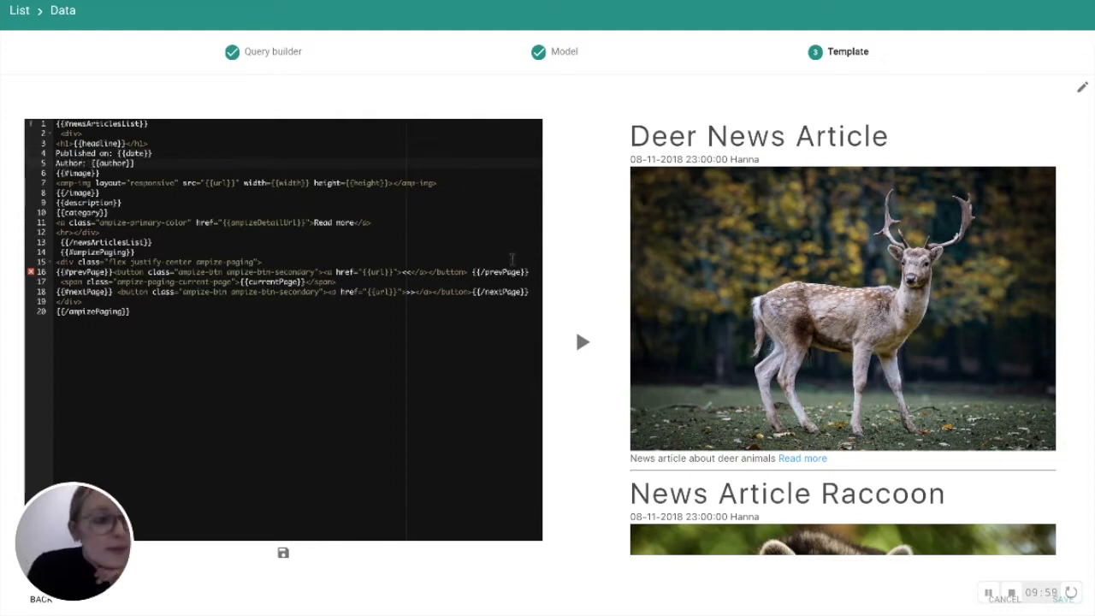
# Wrap {{author}} in <i></i> tags to italicise the author's name and refresh the preview
pyautogui.write('<i')
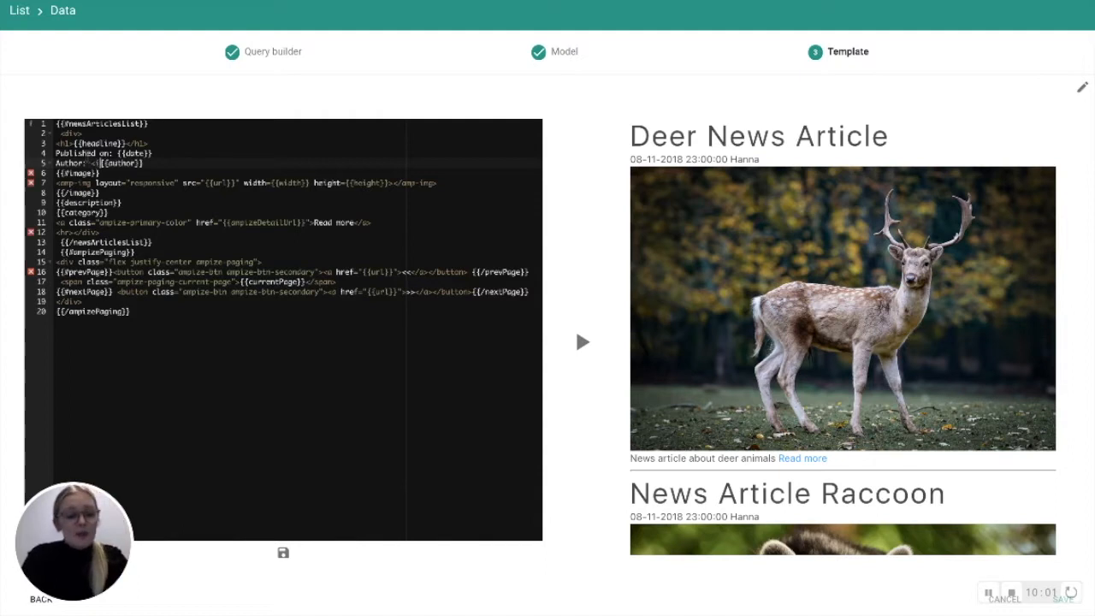
pyautogui.write('></i>')
pyautogui.moveTo(168, 163); pyautogui.dragTo(130, 164)
pyautogui.hotkey('ctrl', 'x')
pyautogui.hotkey('ctrl', 'v')
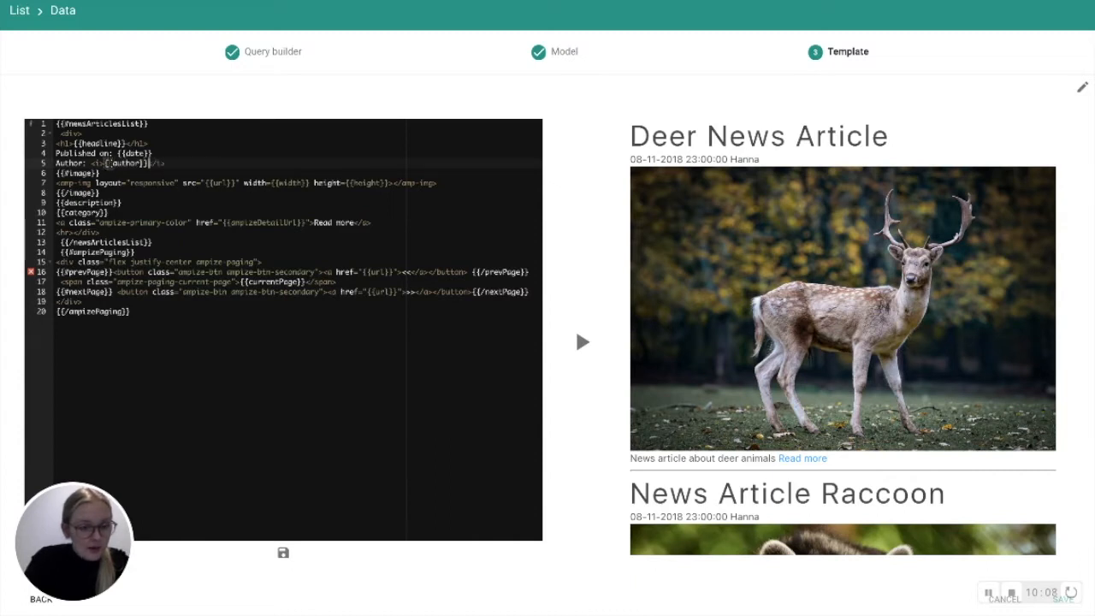
pyautogui.click(583, 342)
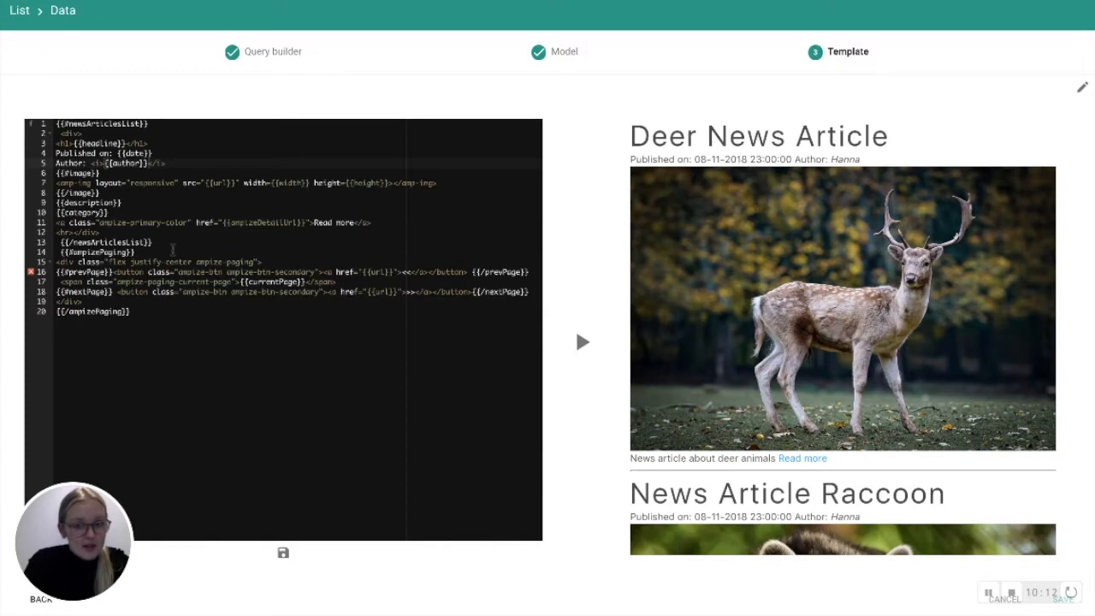
# Add a <br> line break after {{date}} in the template code and refresh the preview
pyautogui.click(167, 151)
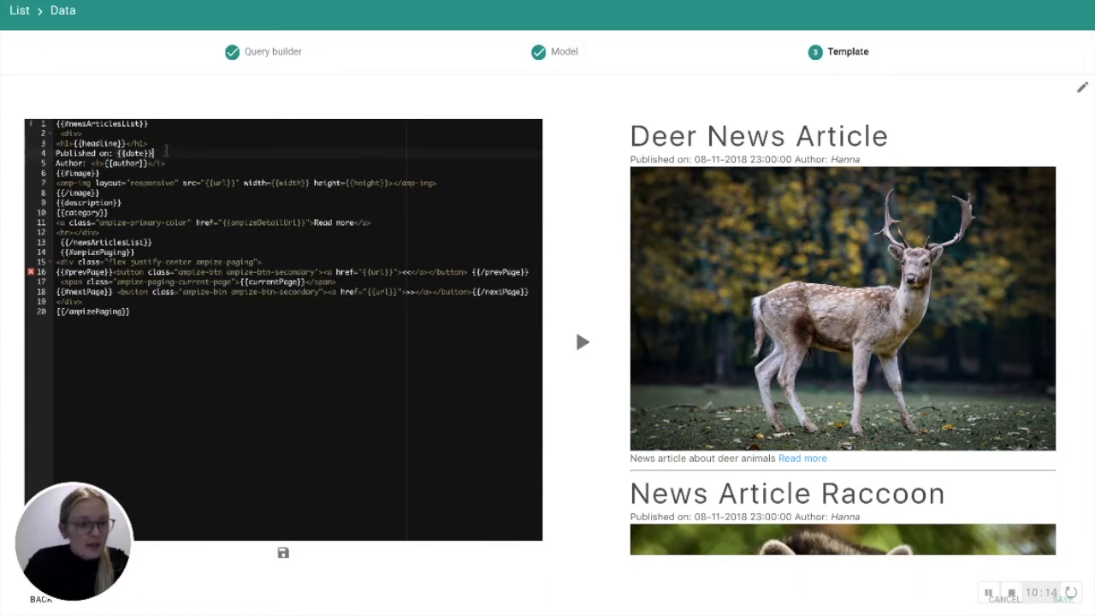
pyautogui.write('<br>')
pyautogui.click(581, 342)
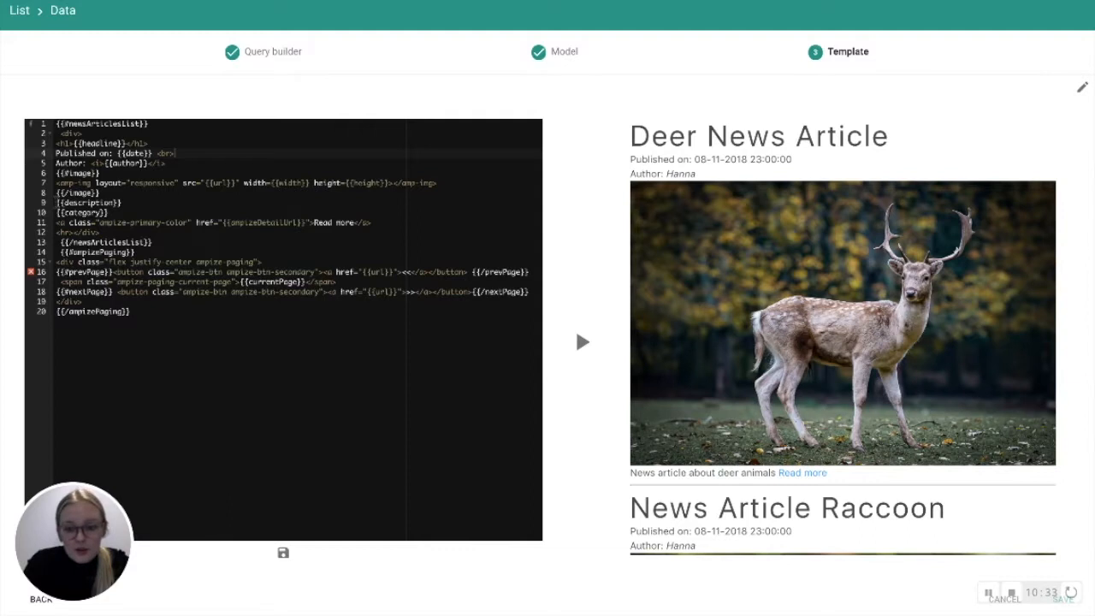
# Add <br> line breaks after {{description}} and {{category}}, insert the label "Category: " before {{category}}, and refresh the preview
pyautogui.click(57, 213)
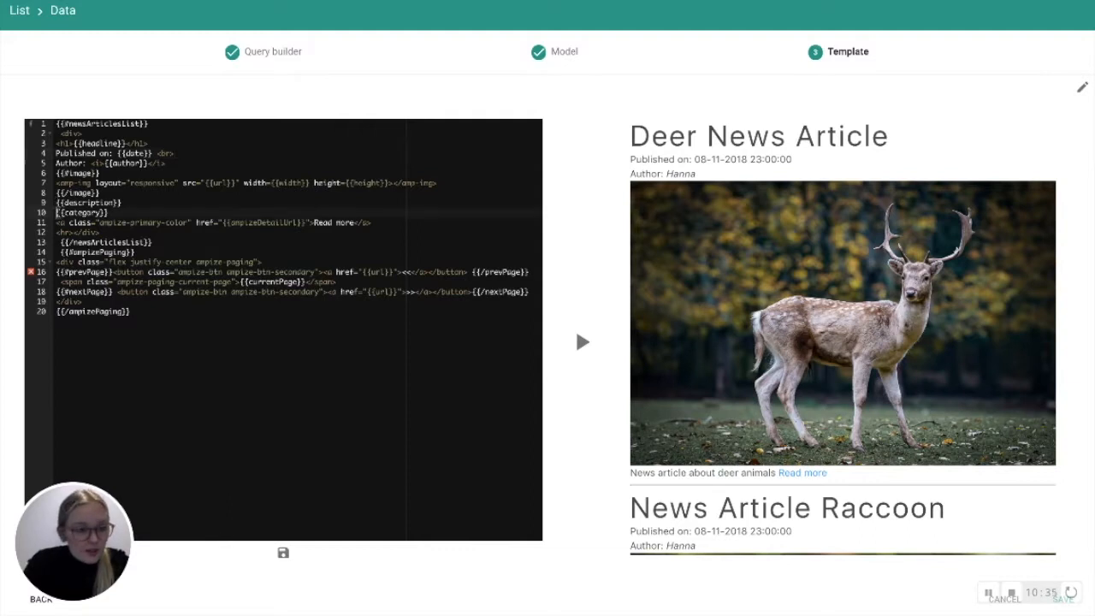
pyautogui.write('<br>')
pyautogui.click(57, 212)
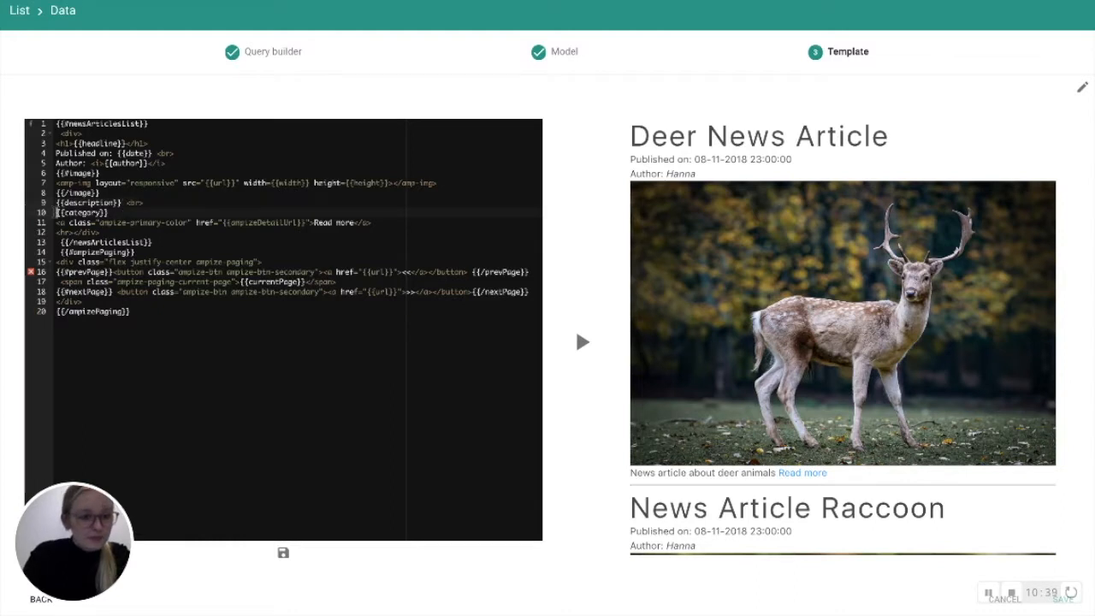
pyautogui.write('Category')
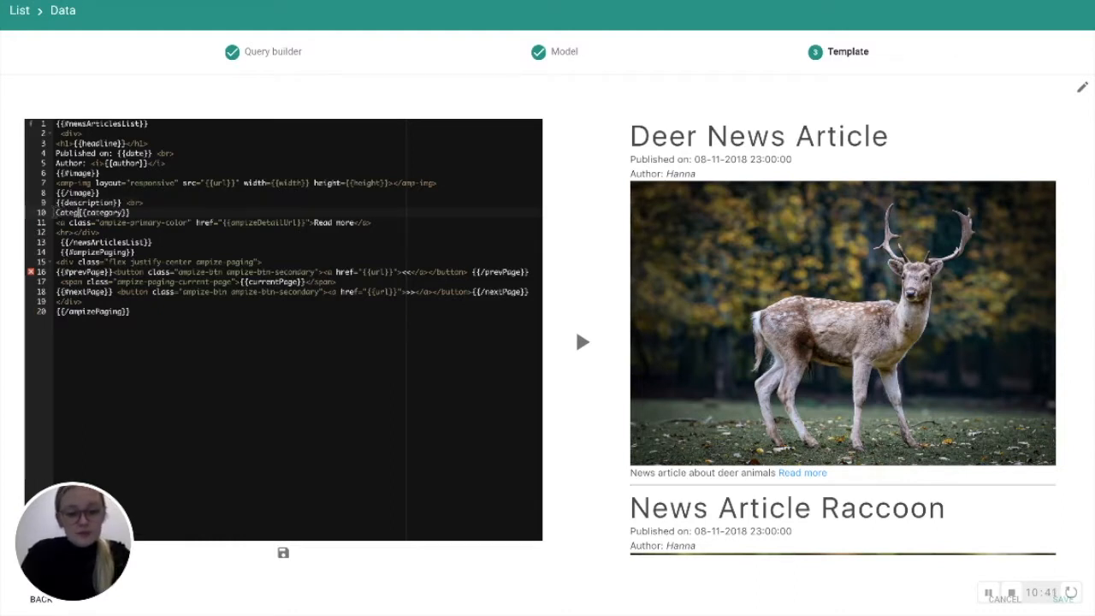
pyautogui.write(': {{category}} ')
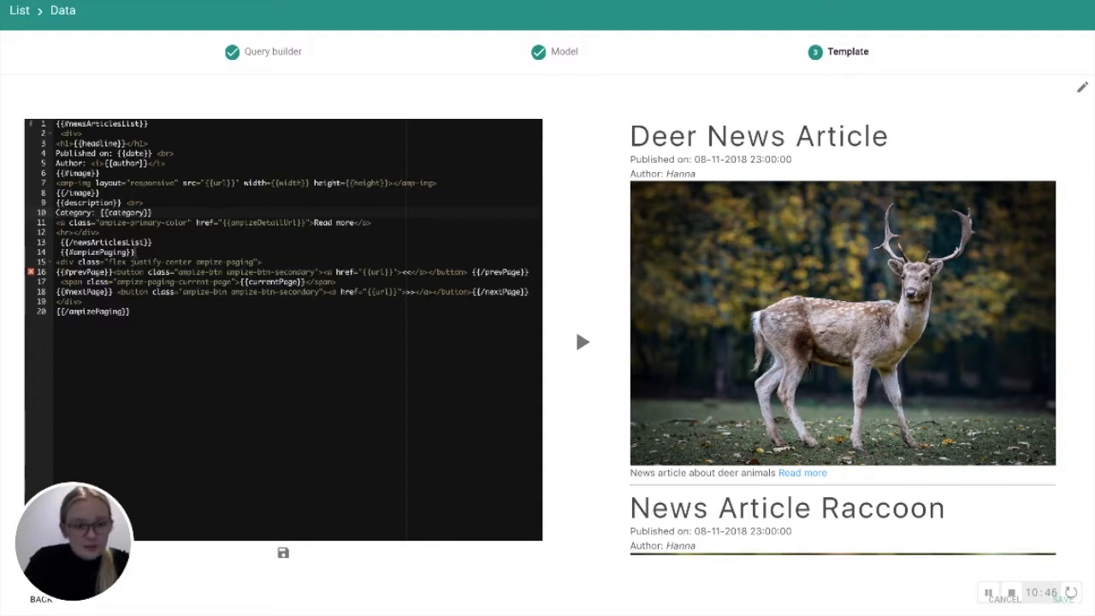
pyautogui.write('<br>')
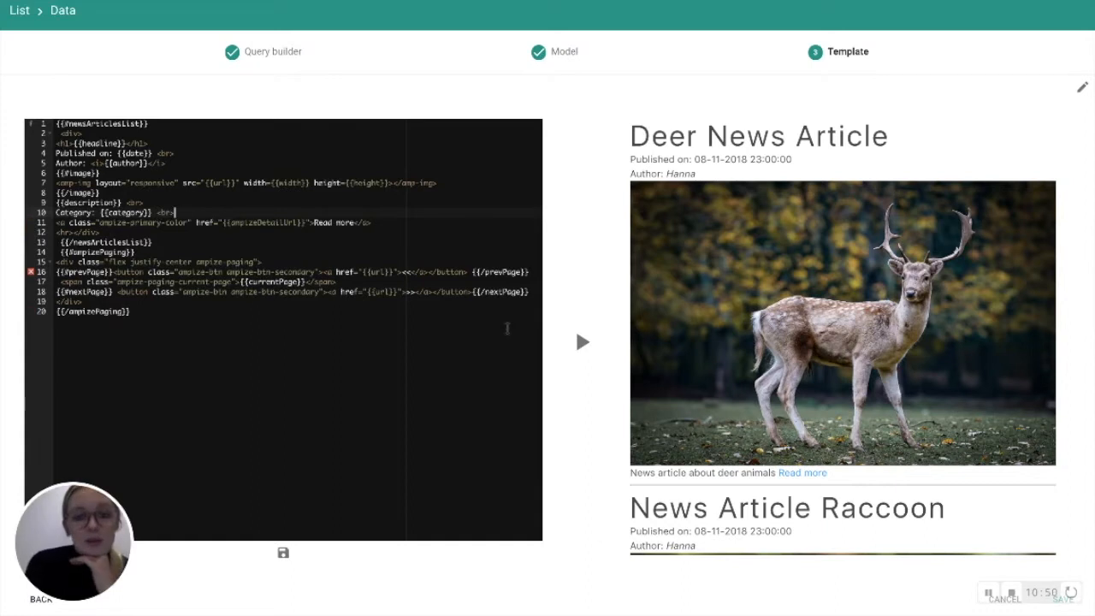
pyautogui.click(582, 342)
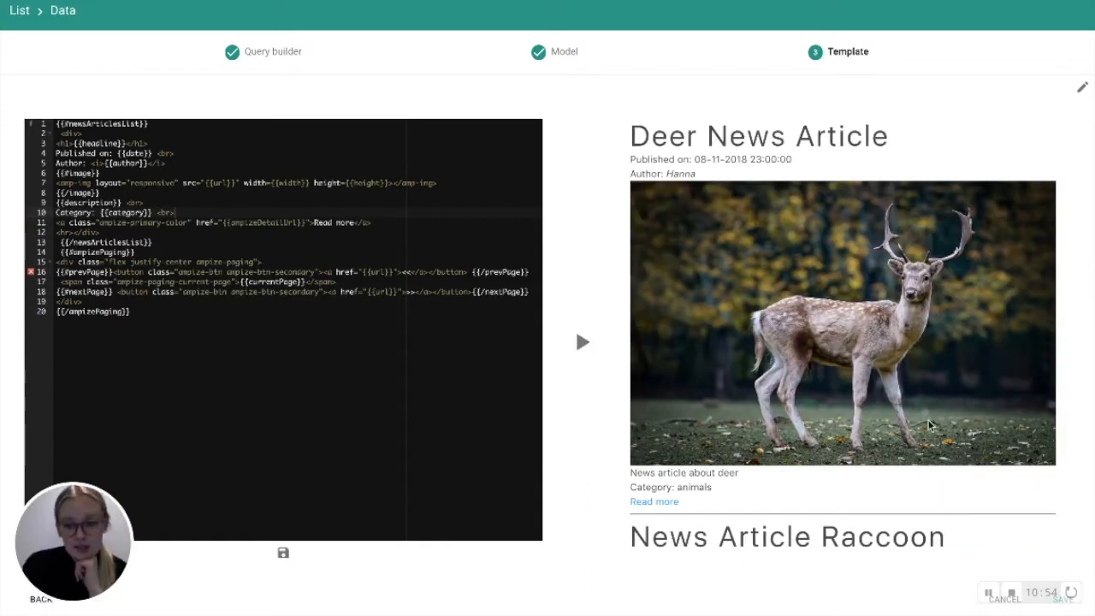
# Review the articles in the template preview and save the list's data configuration
pyautogui.scroll(-9, 928, 519)
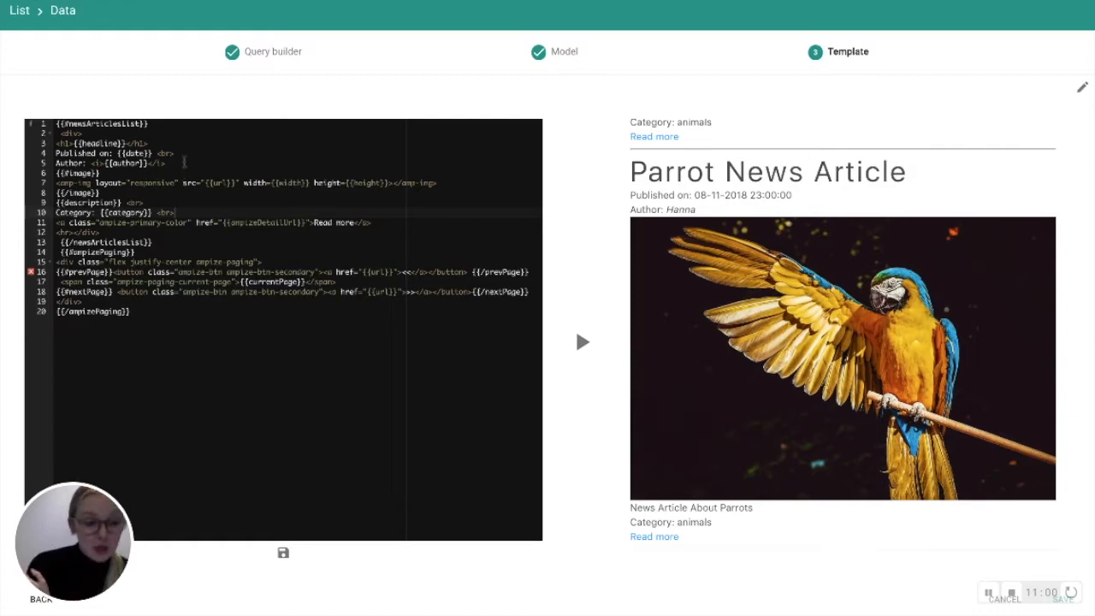
pyautogui.scroll(10, 807, 227)
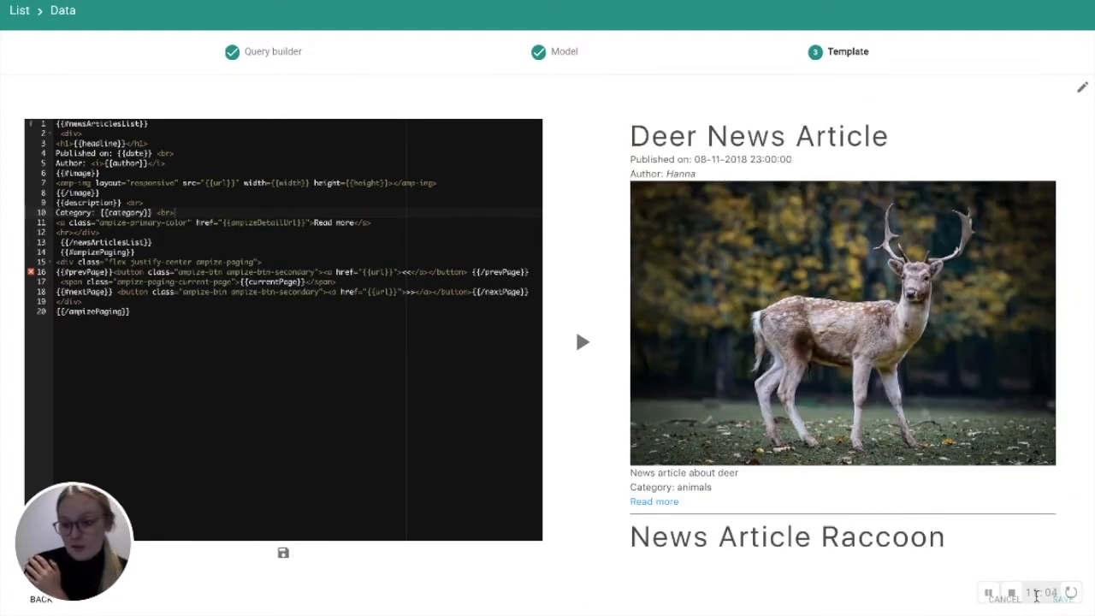
pyautogui.click(1069, 608)
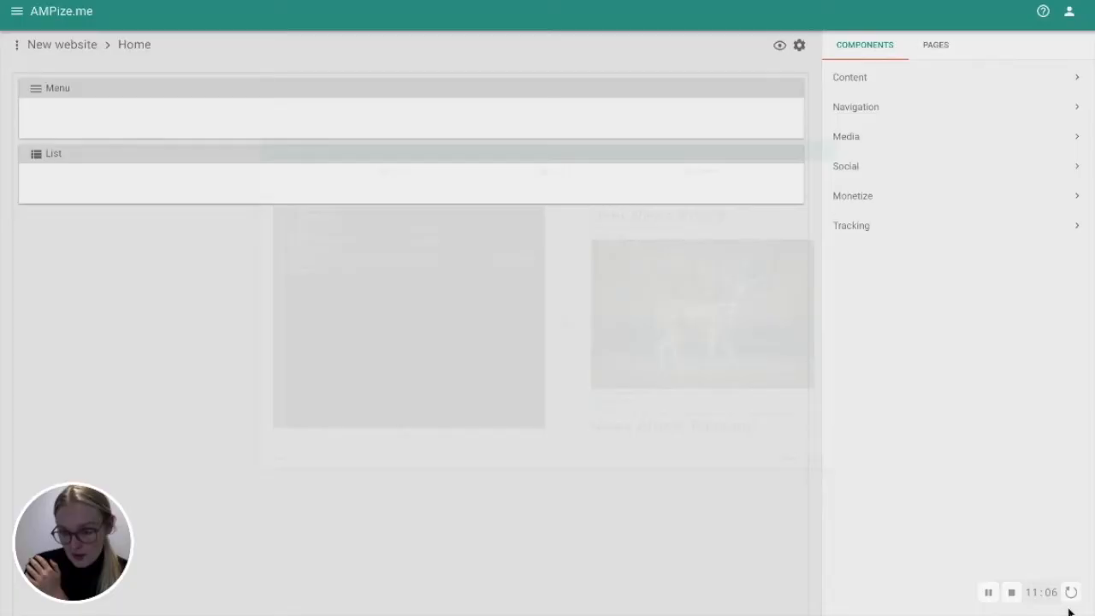
# Configure the Menu component with Home as its root and Display root enabled
pyautogui.moveTo(261, 171)
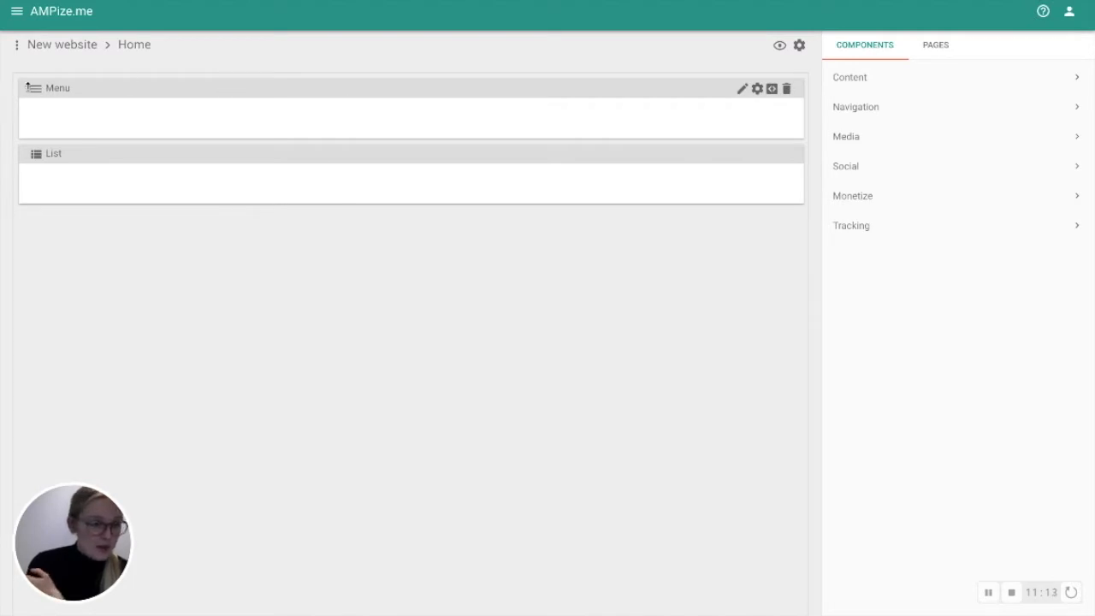
pyautogui.click(757, 89)
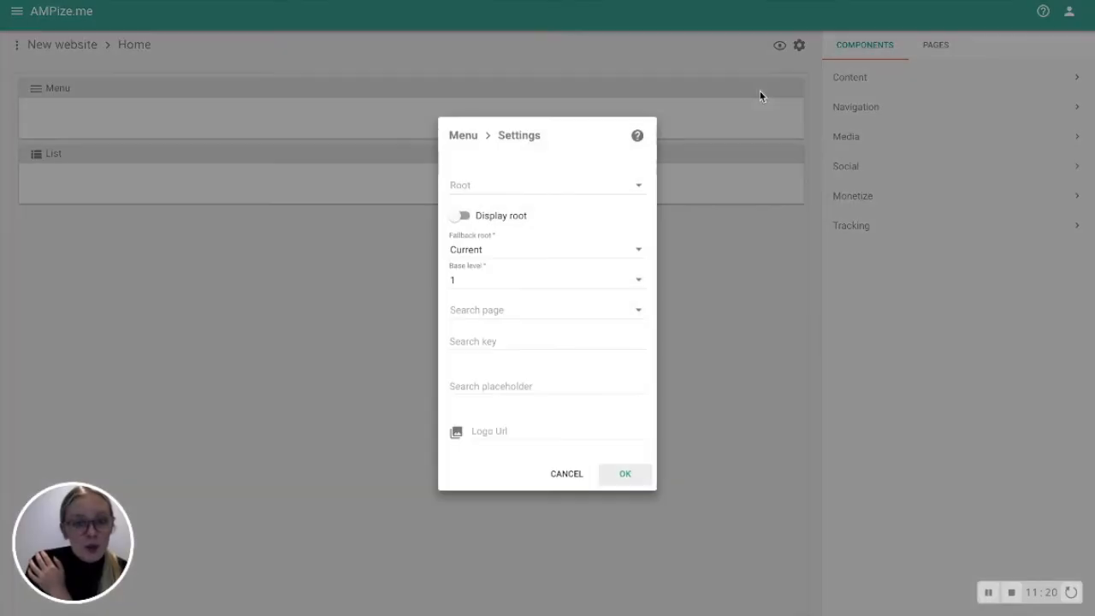
pyautogui.click(500, 188)
pyautogui.click(473, 225)
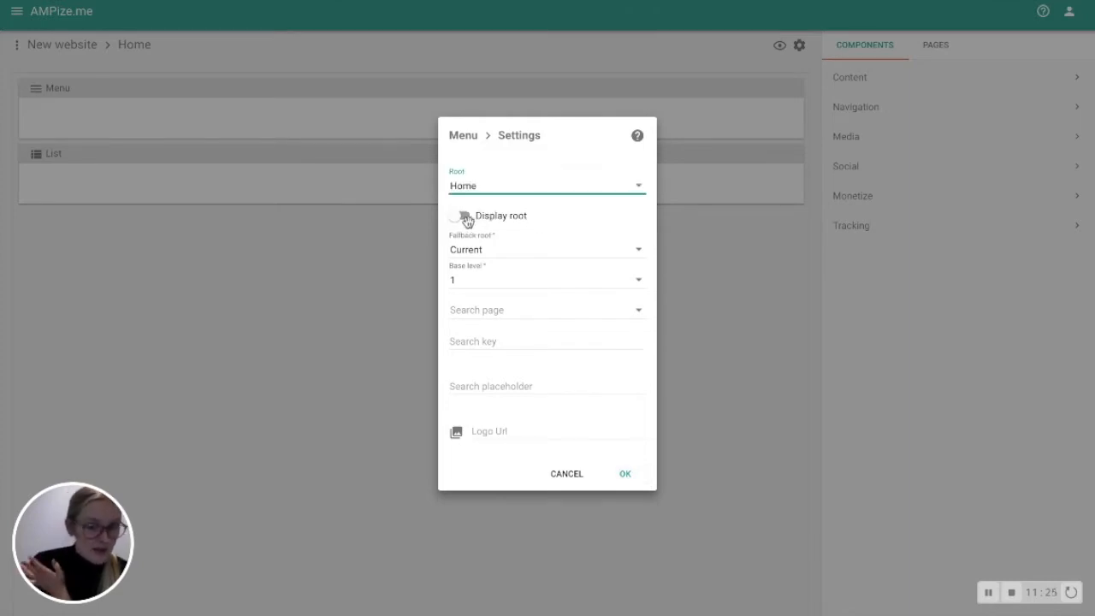
pyautogui.click(466, 216)
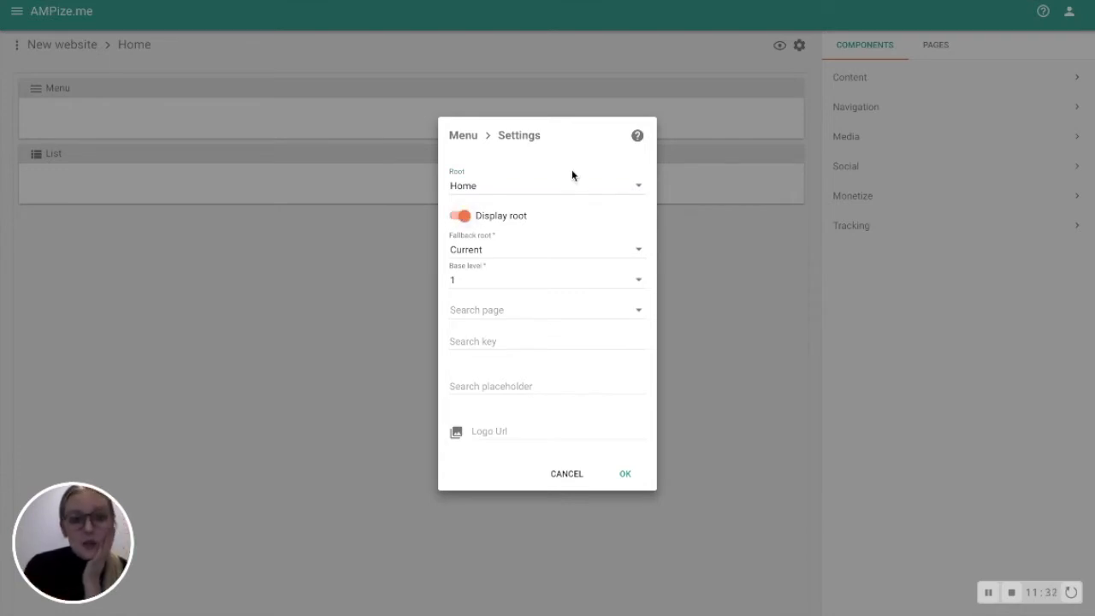
pyautogui.click(626, 475)
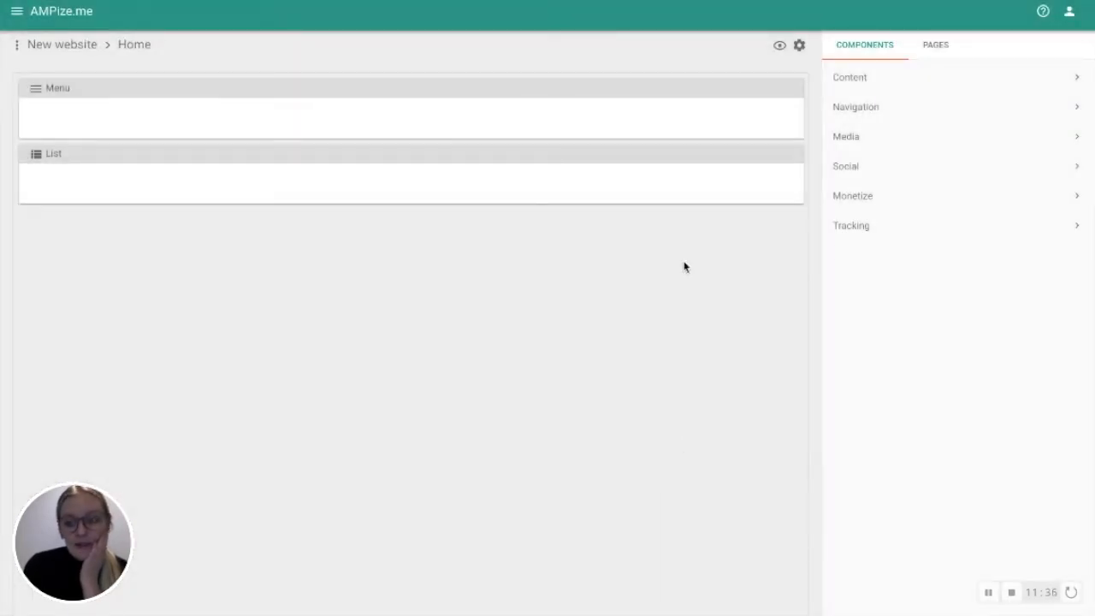
# Preview the Home page, look over its menu and article list, and return to the page editor
pyautogui.click(778, 48)
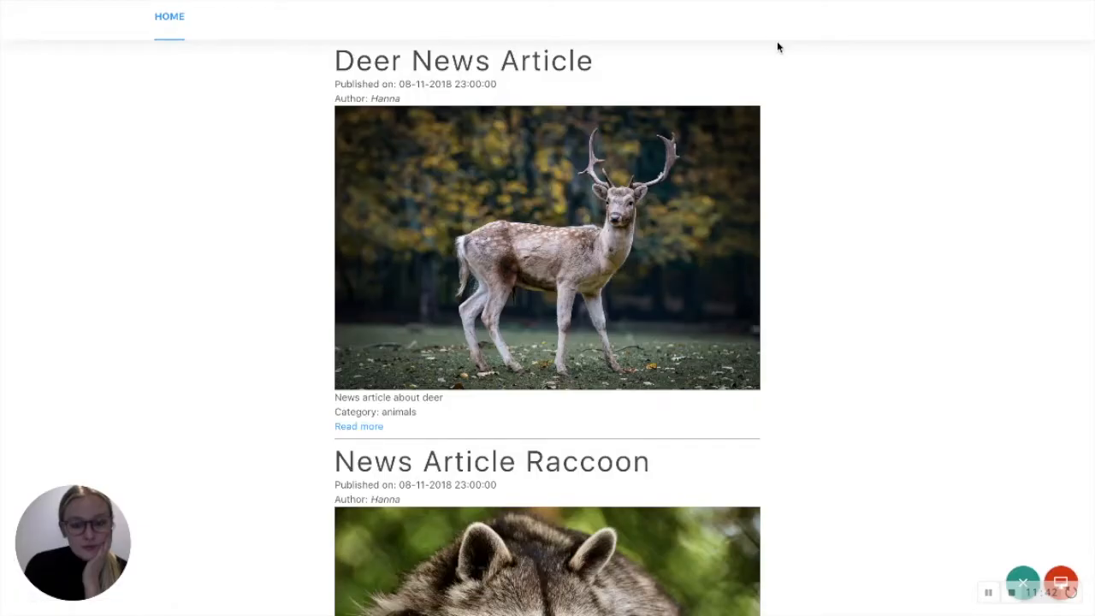
pyautogui.scroll(-7, 561, 494)
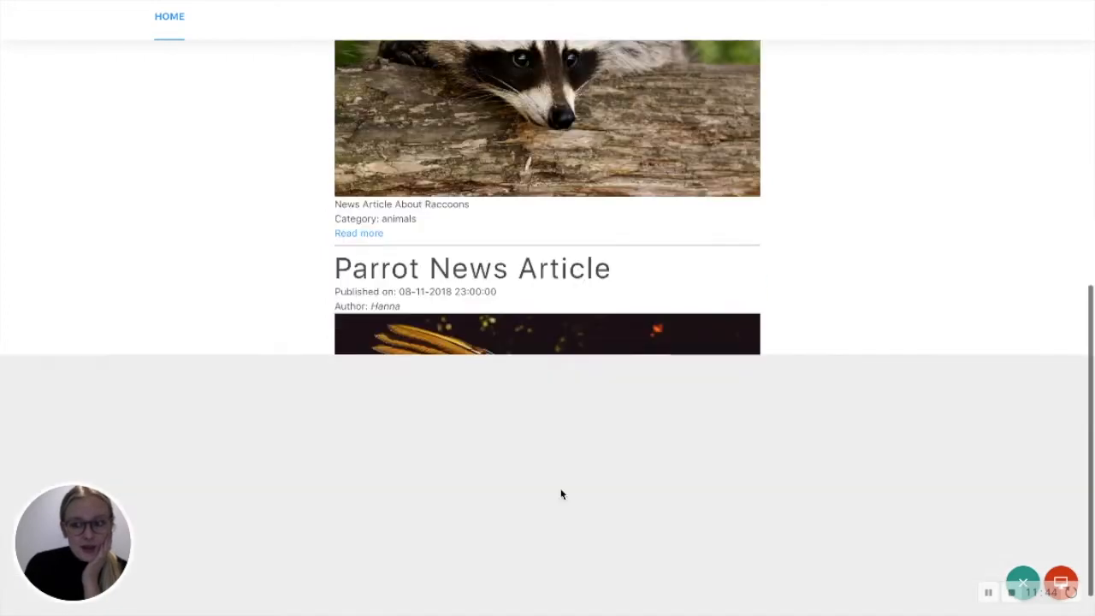
pyautogui.scroll(7, 561, 495)
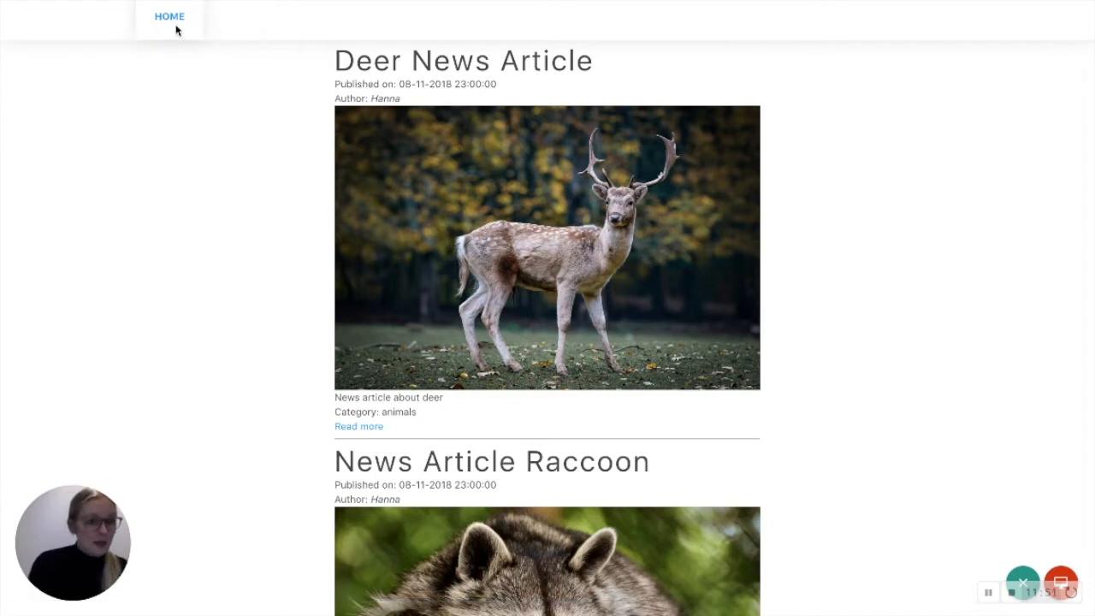
pyautogui.scroll(-7, 563, 417)
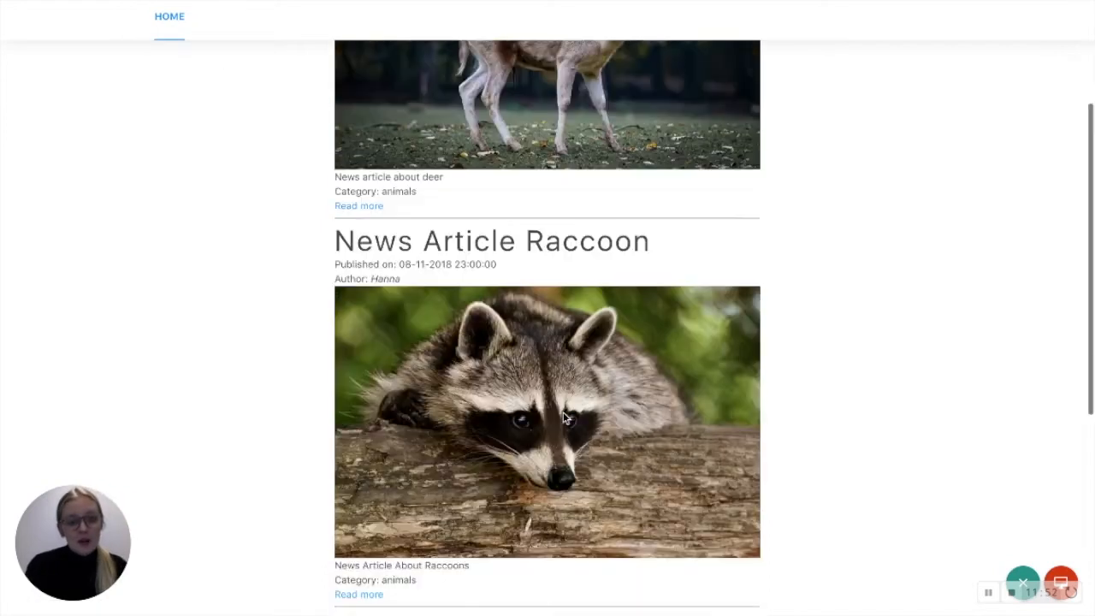
pyautogui.scroll(7, 563, 418)
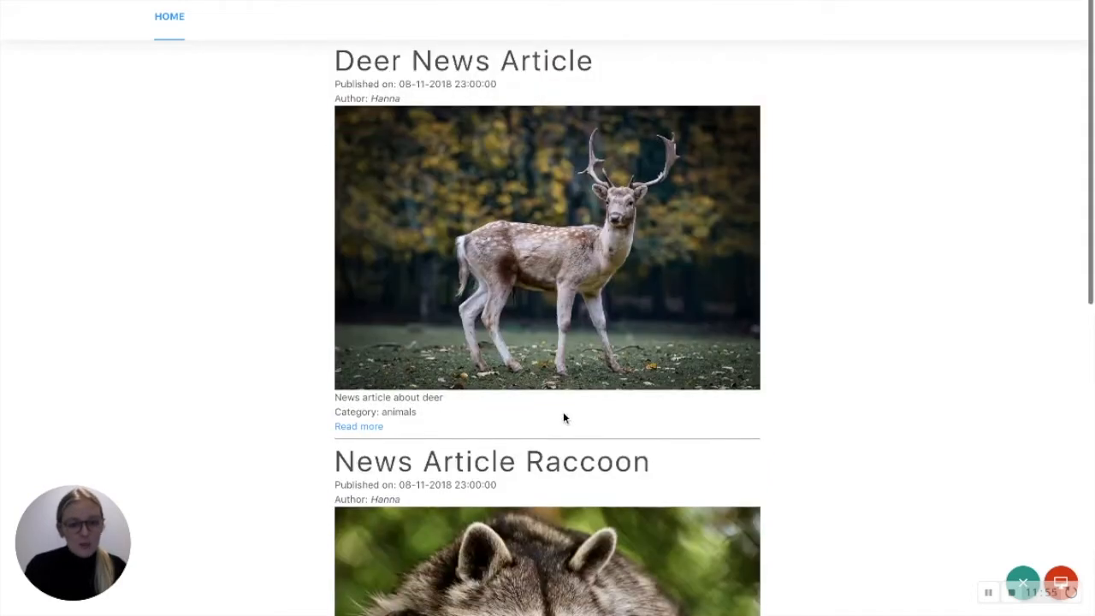
pyautogui.click(364, 435)
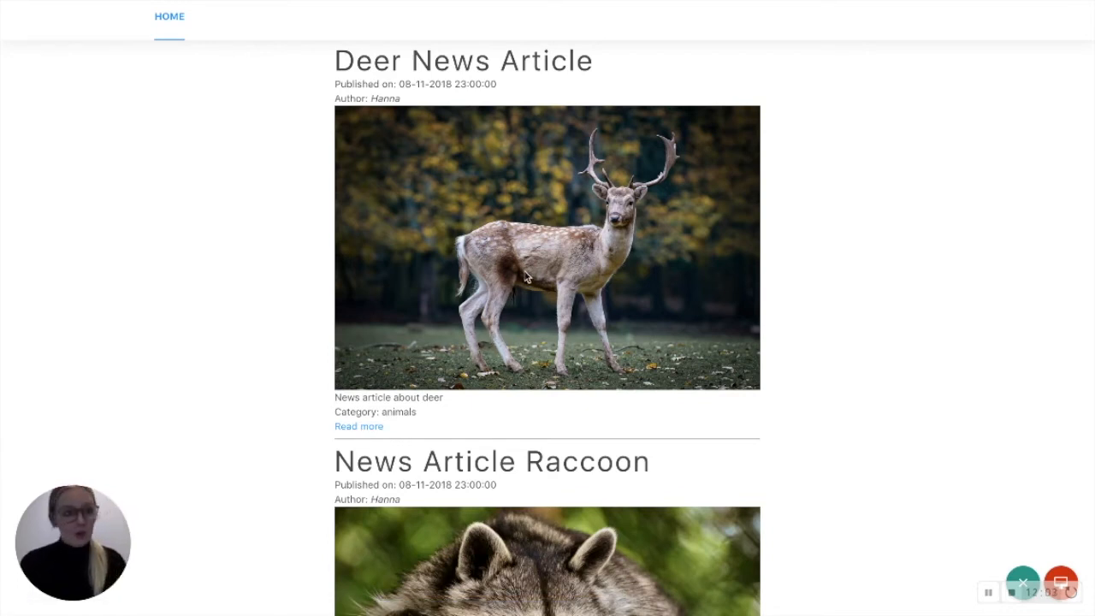
pyautogui.click(1024, 580)
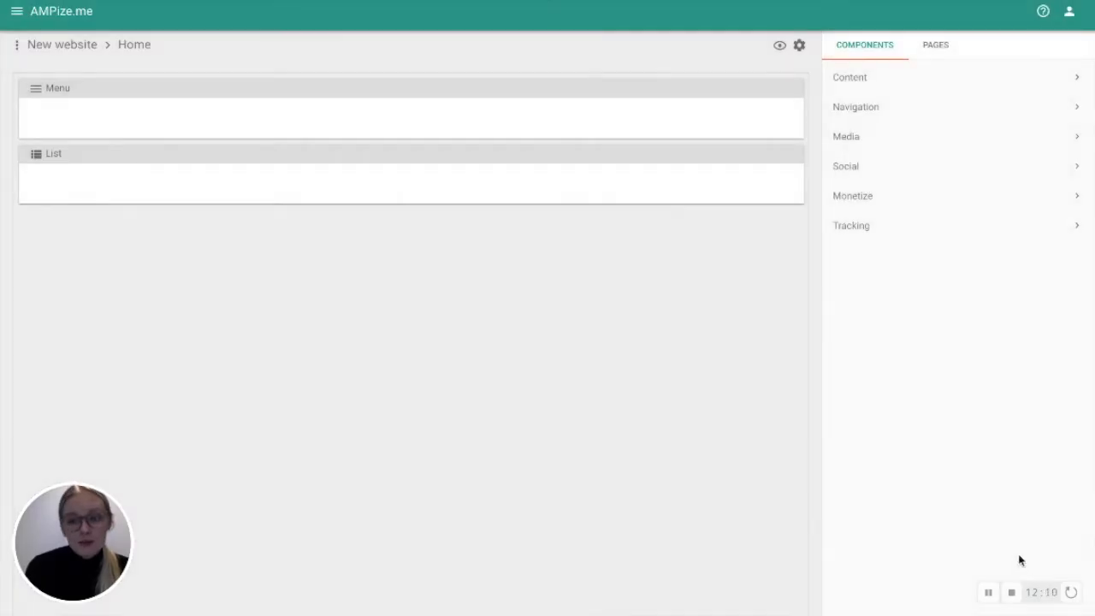
# Create a new page named "Article Detail"
pyautogui.click(939, 50)
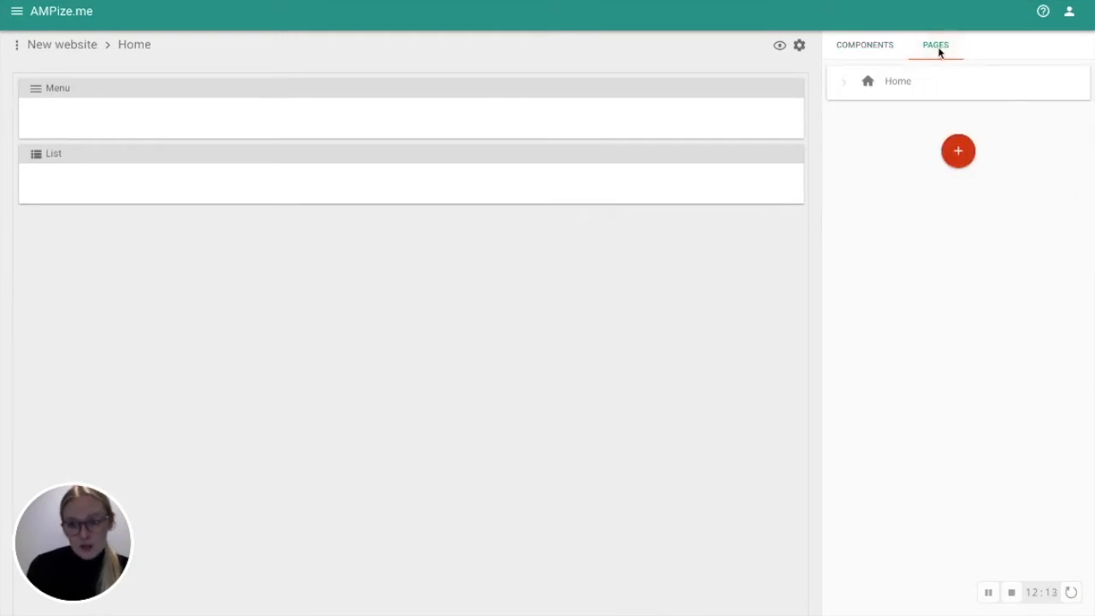
pyautogui.click(961, 154)
pyautogui.write('Detail')
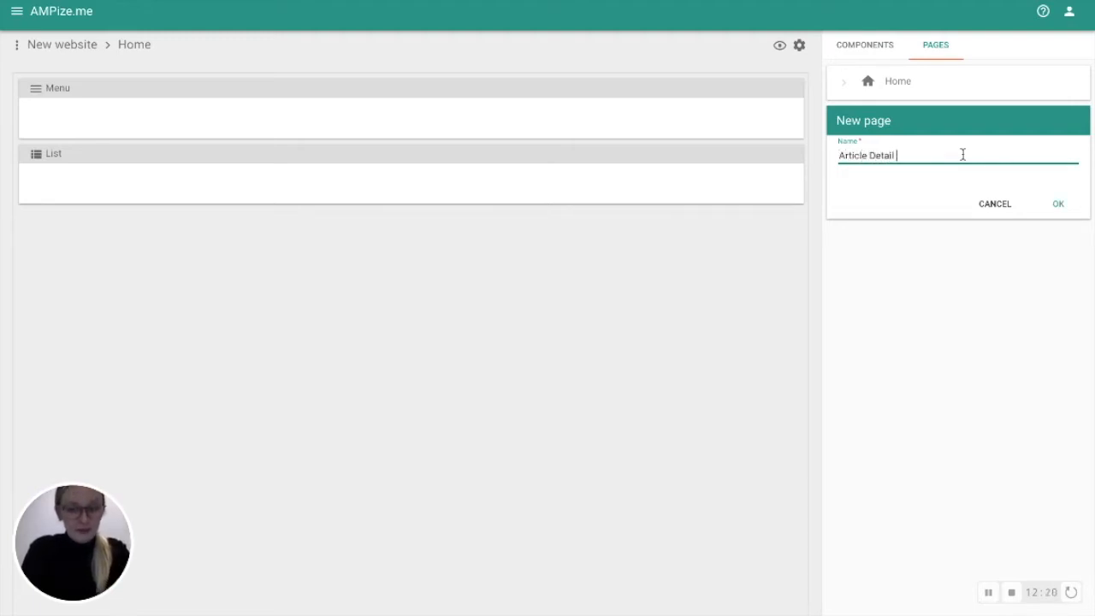
pyautogui.click(1053, 204)
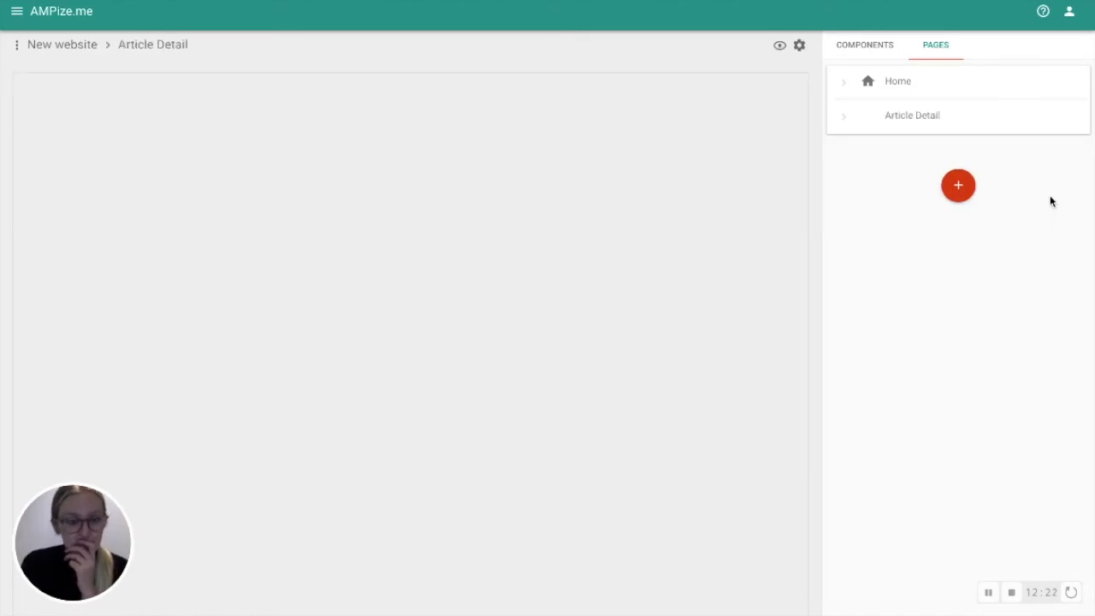
# Open the Article Detail page and add a Detail content component to it
pyautogui.click(927, 118)
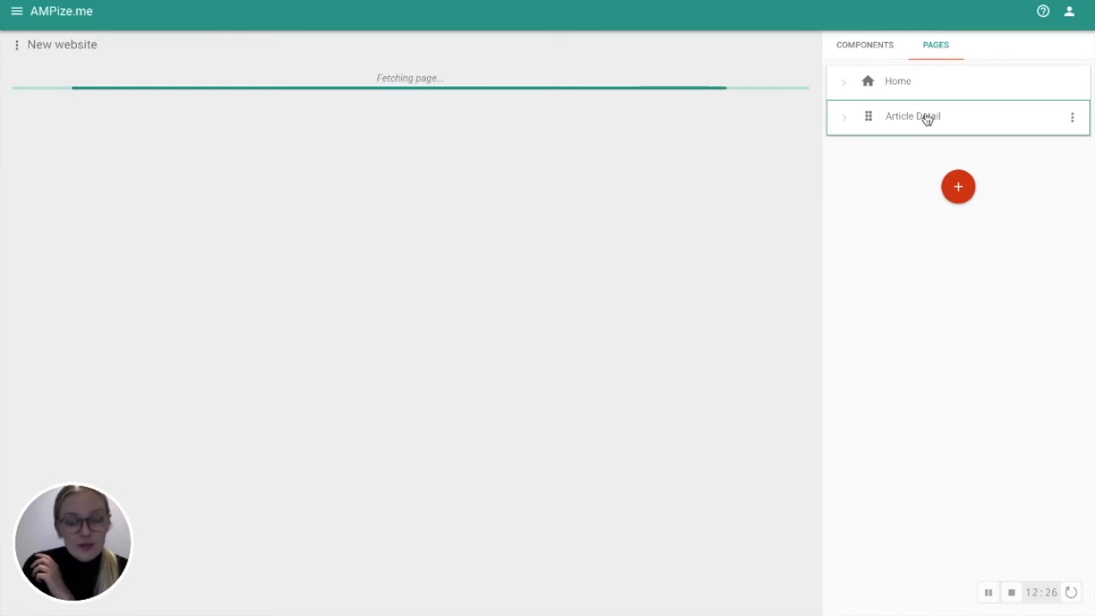
pyautogui.click(876, 46)
pyautogui.click(877, 79)
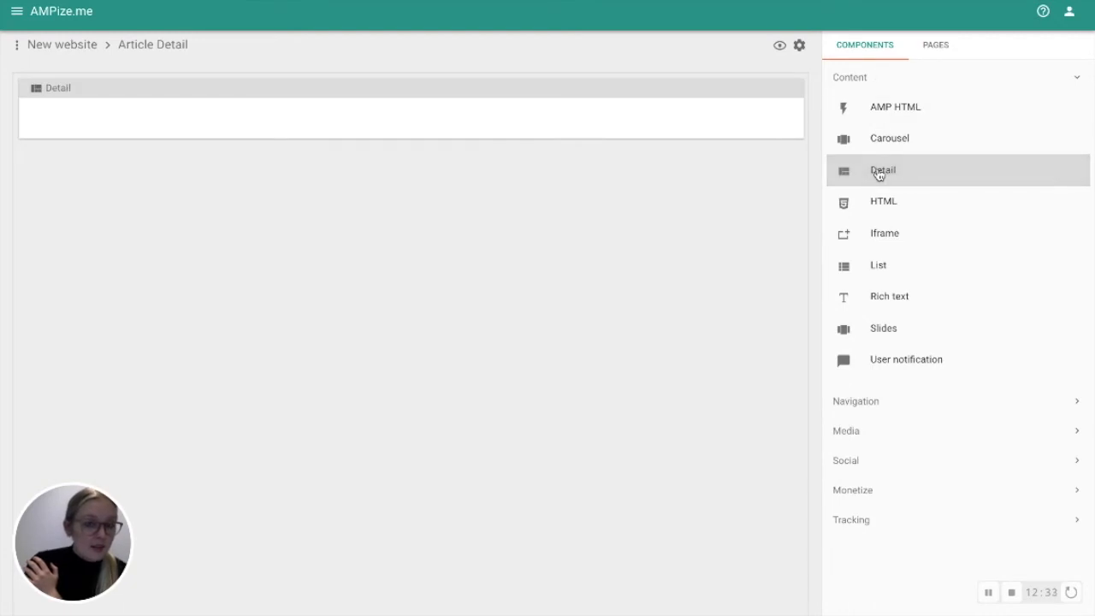
# Open the Detail component's data configuration and add newsArticles to the query
pyautogui.moveTo(691, 92)
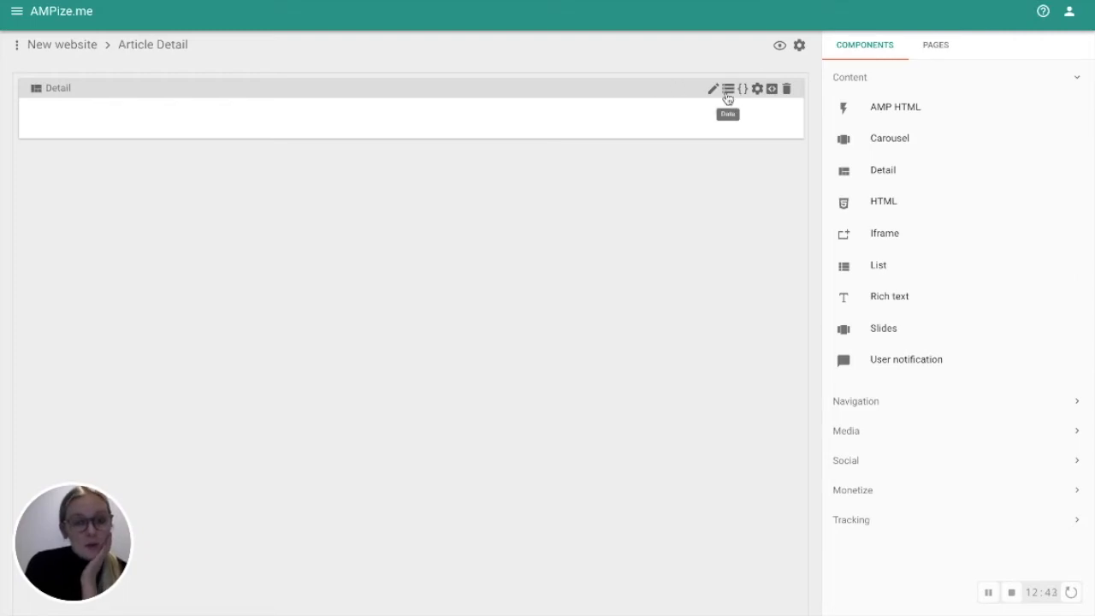
pyautogui.click(729, 91)
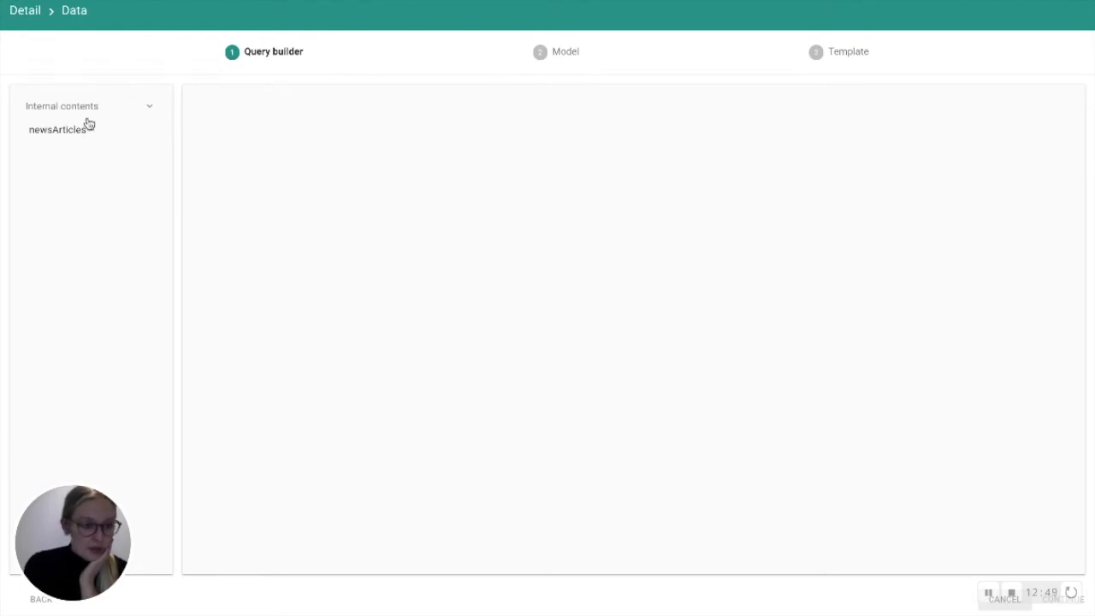
pyautogui.click(72, 139)
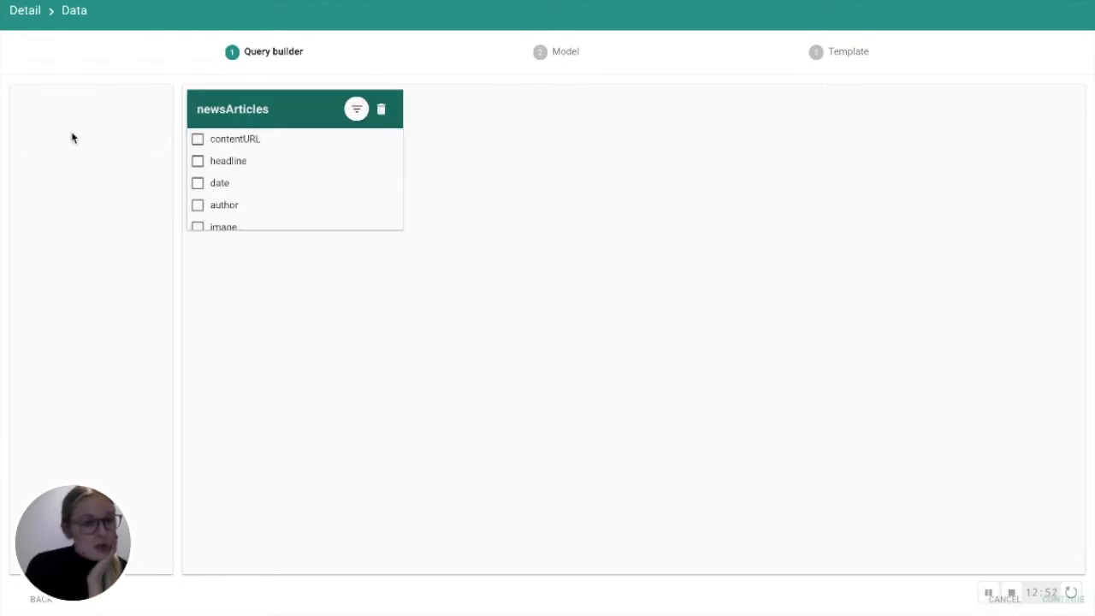
# Include the newsArticles fields contentURL, headline, date, author, image, description, category and body in the query and continue to the model
pyautogui.scroll(-3, 268, 177)
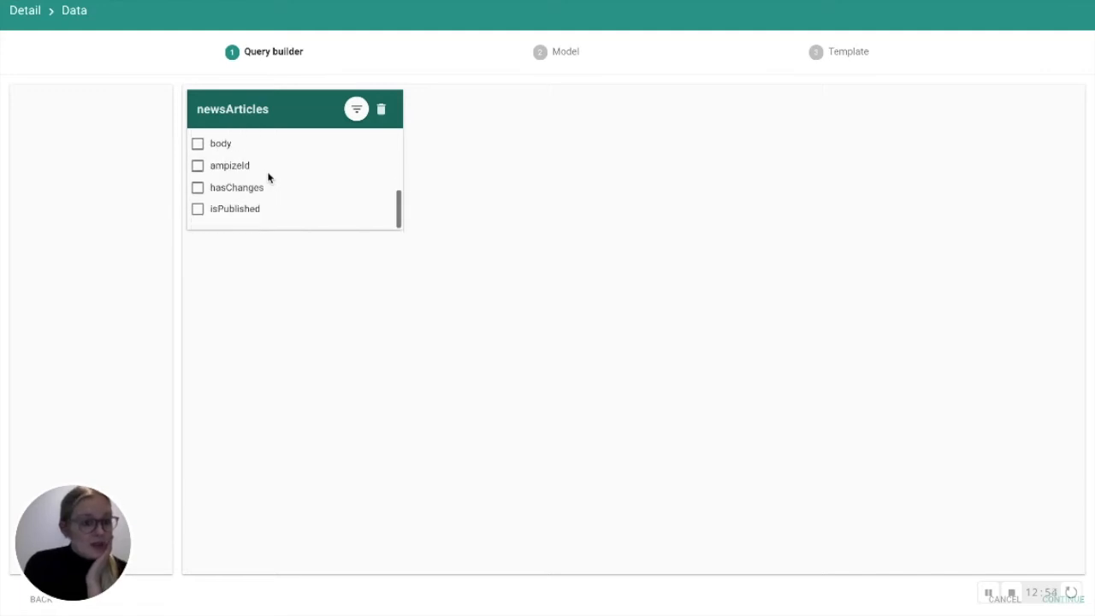
pyautogui.scroll(3, 268, 177)
pyautogui.click(198, 161)
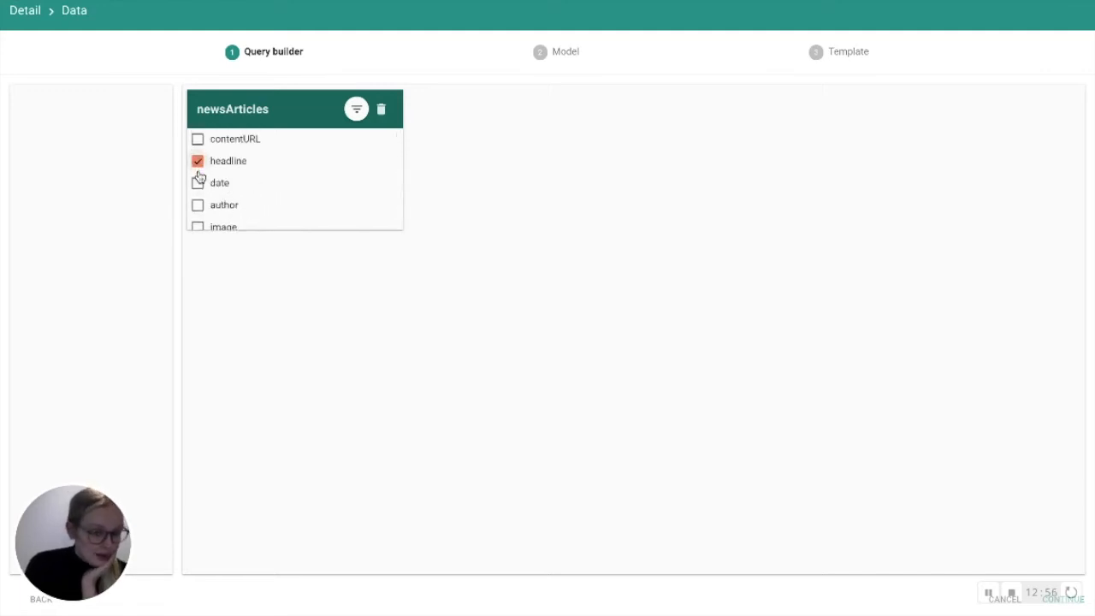
pyautogui.click(198, 139)
pyautogui.click(197, 183)
pyautogui.click(198, 205)
pyautogui.scroll(-3, 198, 210)
pyautogui.scroll(3, 197, 209)
pyautogui.click(197, 167)
pyautogui.click(198, 188)
pyautogui.click(198, 210)
pyautogui.scroll(-2, 198, 213)
pyautogui.click(197, 162)
pyautogui.scroll(3, 262, 146)
pyautogui.scroll(-2, 262, 146)
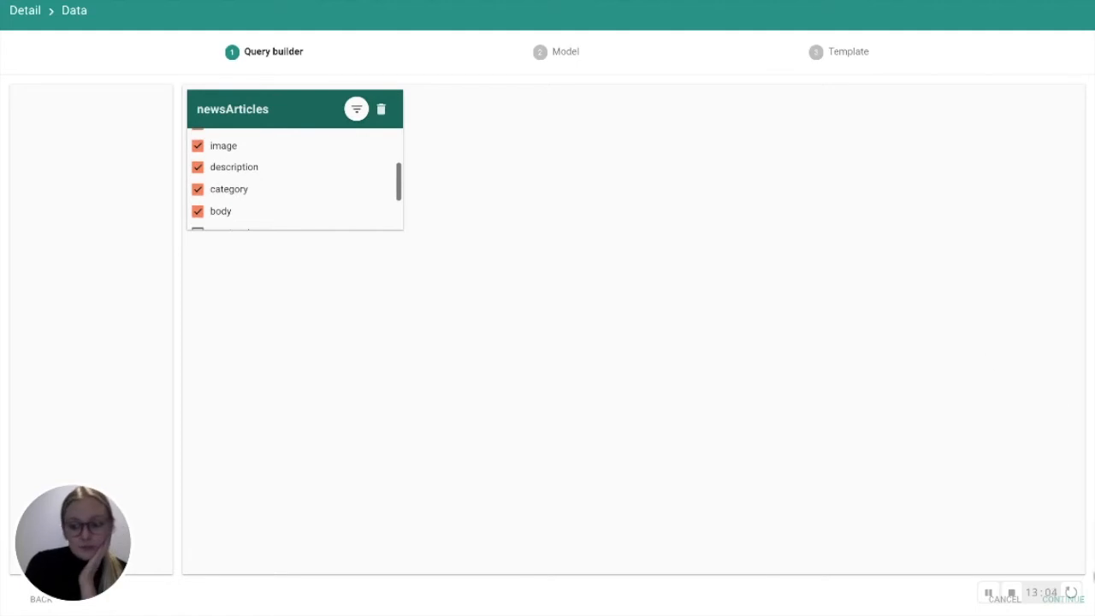
pyautogui.click(1062, 599)
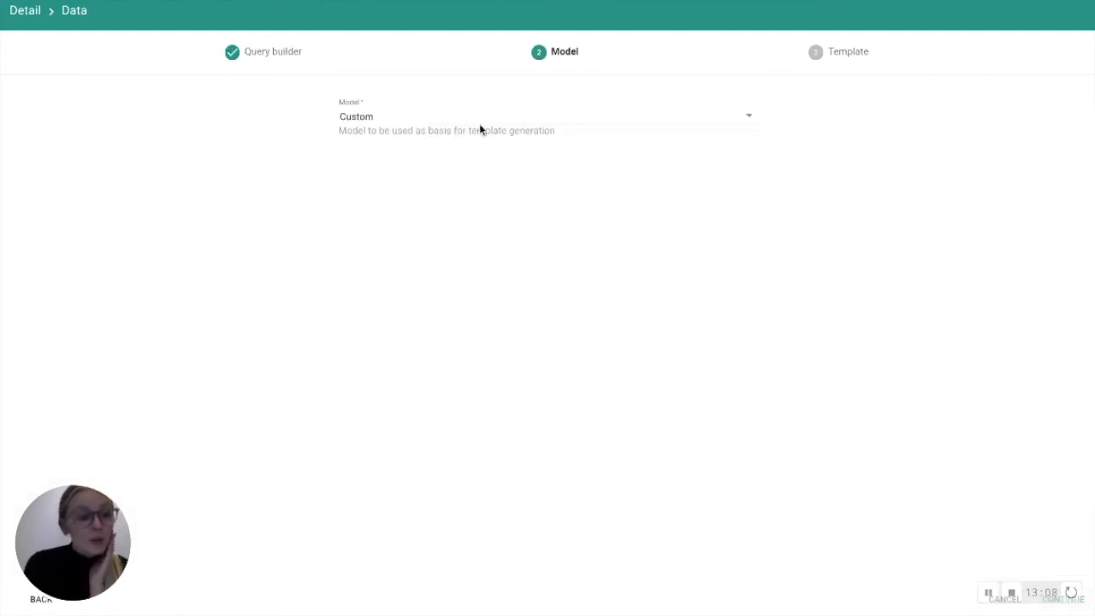
# Choose the Custom model for the Detail component and continue to the template
pyautogui.click(533, 125)
pyautogui.click(533, 120)
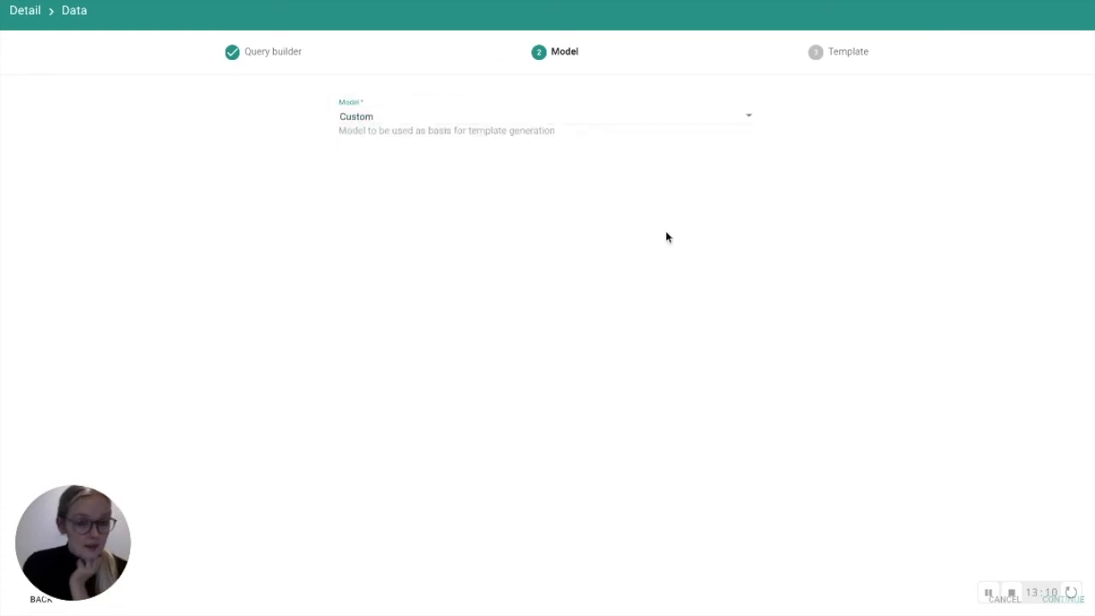
pyautogui.click(1074, 608)
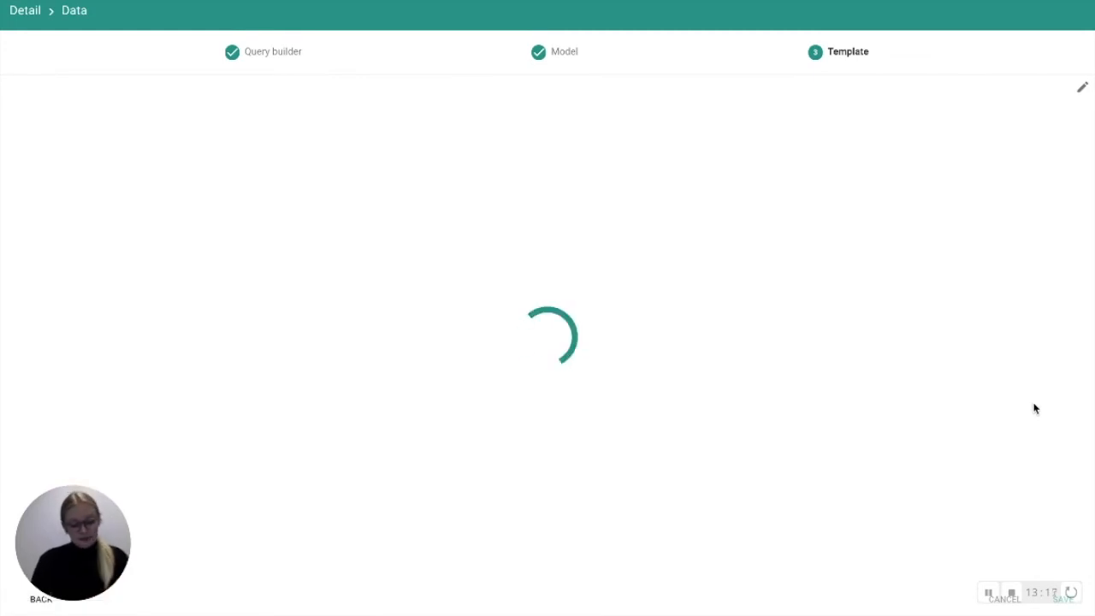
# Open the Detail template's code for editing and wrap the {{headline}} field in <h1> tags
pyautogui.scroll(-1, 530, 438)
pyautogui.scroll(1, 531, 438)
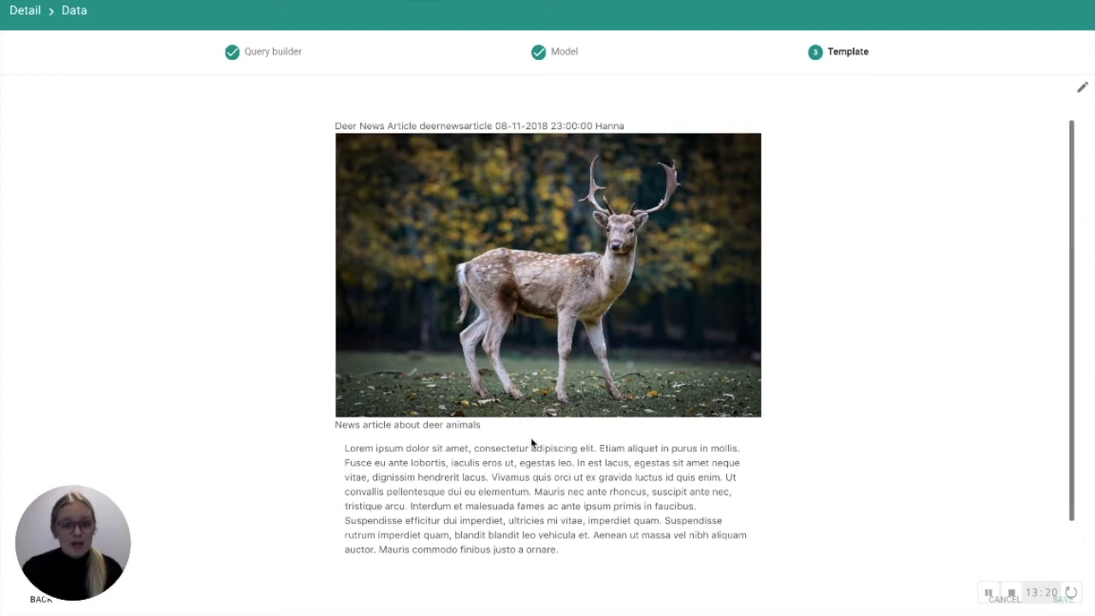
pyautogui.click(1083, 89)
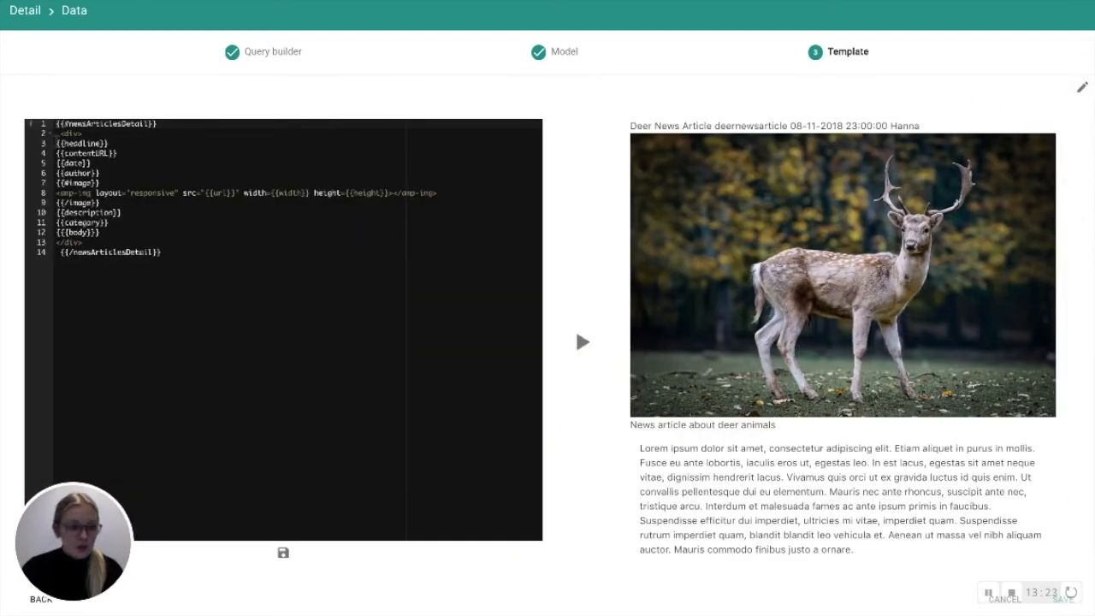
pyautogui.write('<h1></h1>')
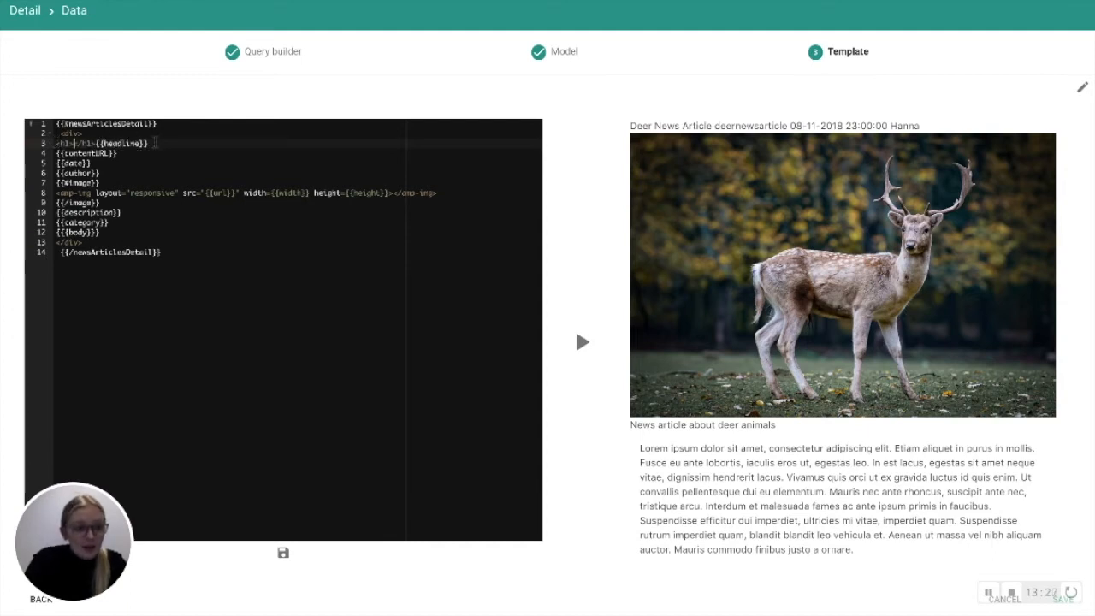
pyautogui.moveTo(149, 143); pyautogui.dragTo(96, 142)
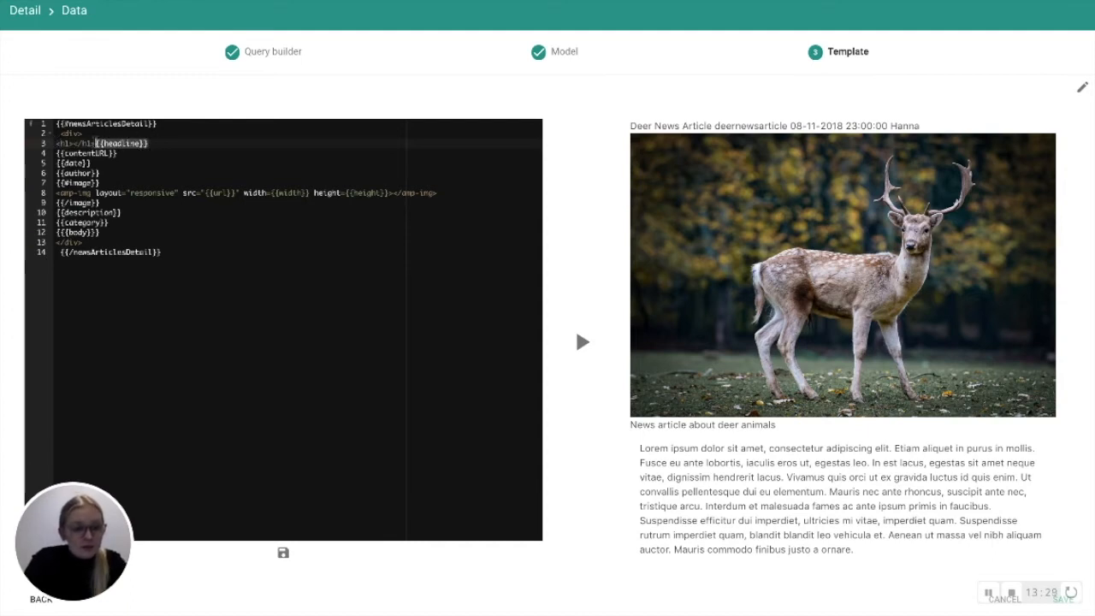
pyautogui.hotkey('ctrl', 'x')
pyautogui.click(76, 143)
pyautogui.hotkey('ctrl', 'v')
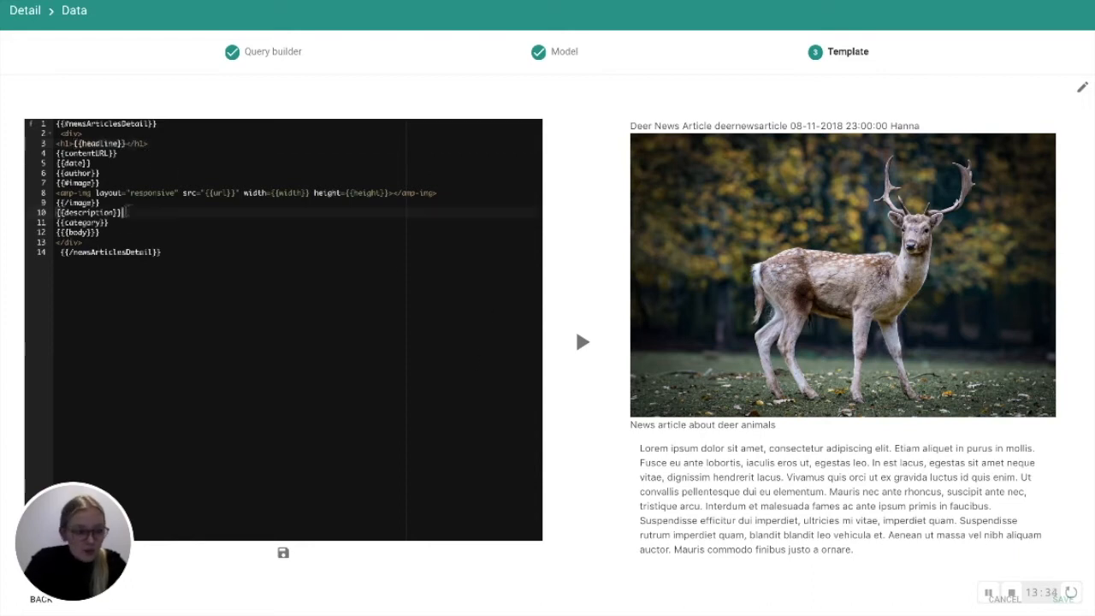
# Move the {{description}} field to a new line below the headline and wrap it in <h2> tags
pyautogui.moveTo(122, 212); pyautogui.dragTo(56, 212)
pyautogui.hotkey('ctrl', 'x')
pyautogui.click(162, 144)
pyautogui.press('Return')
pyautogui.write('<h2>')
pyautogui.hotkey('ctrl', 'v')
# Put the label "Published on:" before the {{date}} field and "Author:" before the {{author}} field
pyautogui.click(130, 170)
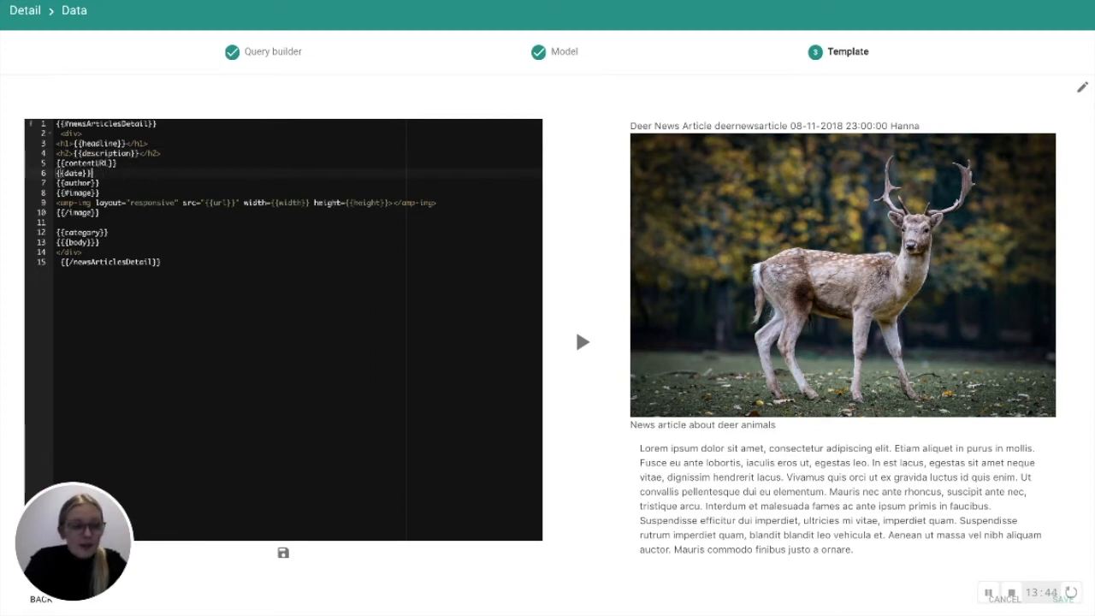
pyautogui.write('Published on: {{date}} ')
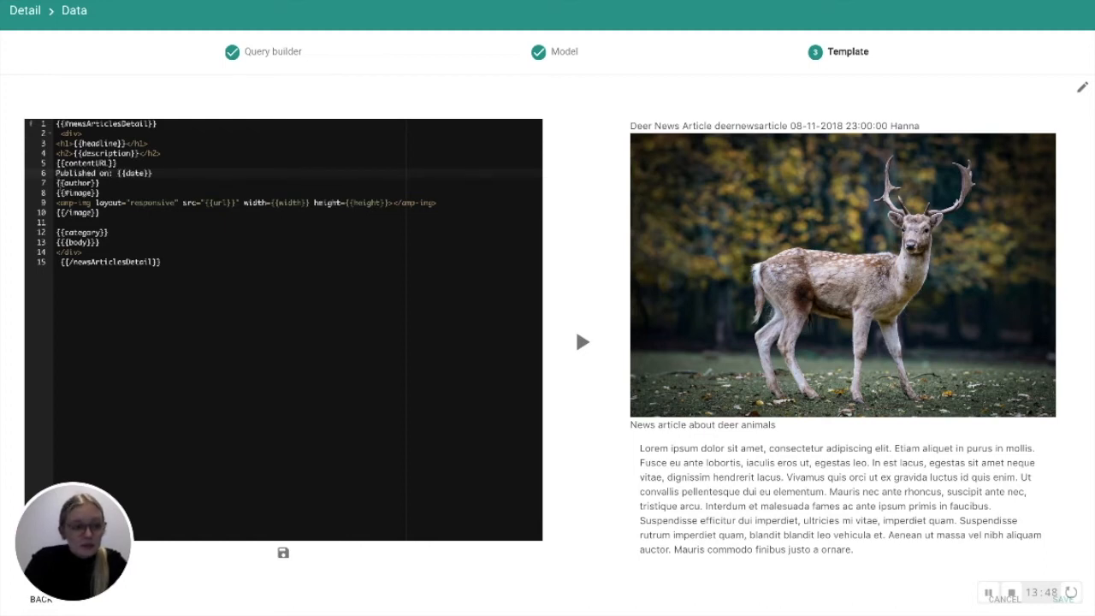
pyautogui.write('Author: ')
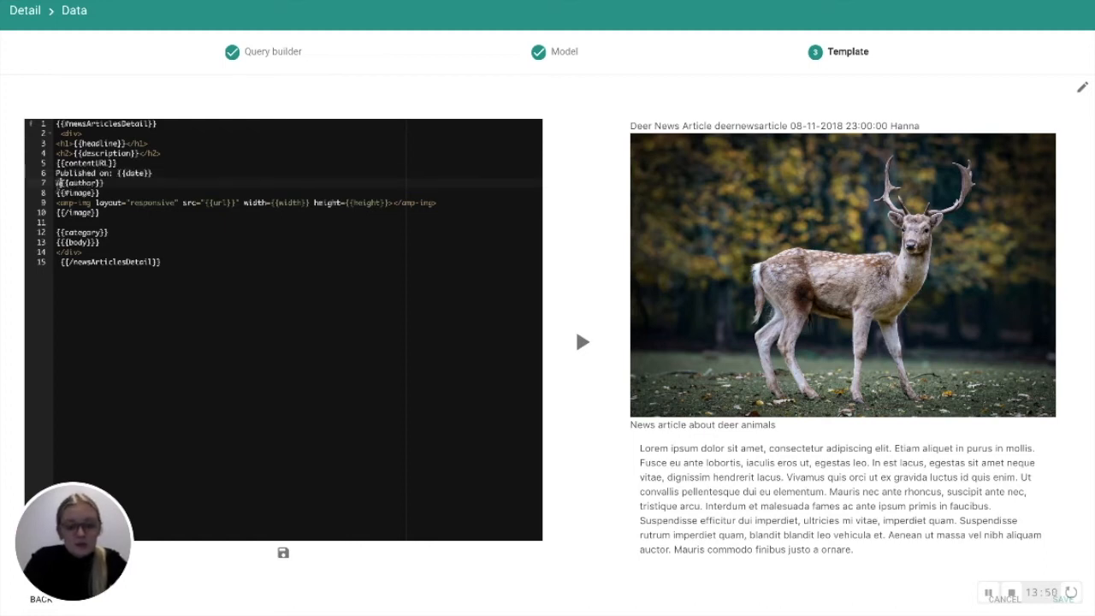
# Wrap the {{author}} field in <i> tags in the template code
pyautogui.write('<')
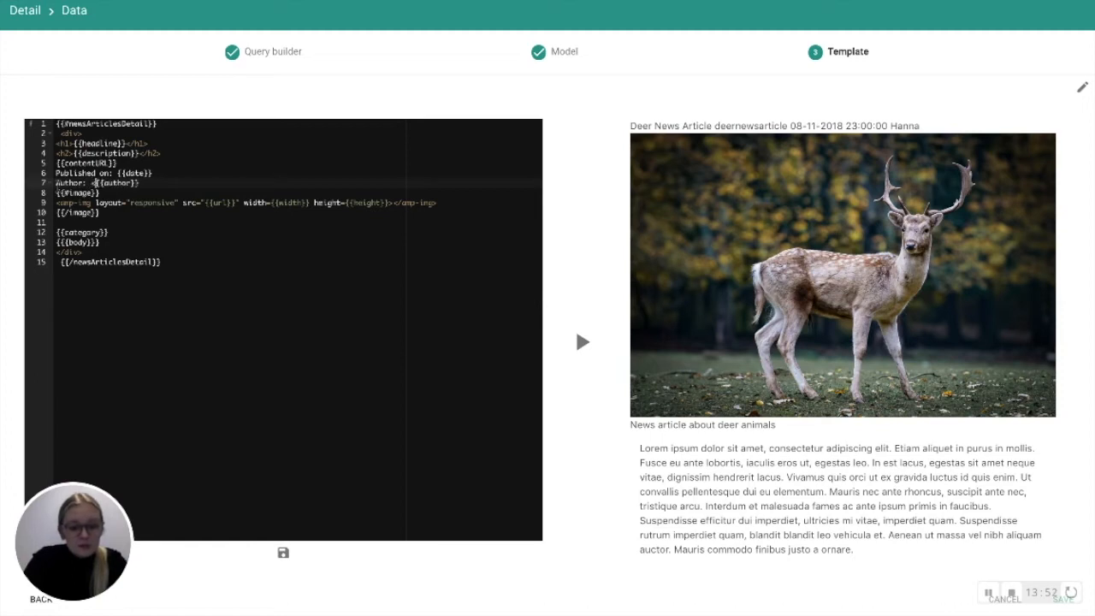
pyautogui.write('i>')
pyautogui.press('End')
pyautogui.hotkey('shift', 'Left')
pyautogui.hotkey('shift', 'Left')
pyautogui.hotkey('shift', 'Left')
pyautogui.hotkey('shift', 'Left')
pyautogui.hotkey('shift', 'Left')
pyautogui.hotkey('shift', 'Left')
pyautogui.hotkey('shift', 'Left')
pyautogui.hotkey('shift', 'Left')
pyautogui.hotkey('shift', 'Left')
pyautogui.hotkey('shift', 'Left')
pyautogui.hotkey('ctrl', 'x')
pyautogui.hotkey('ctrl', 'v')
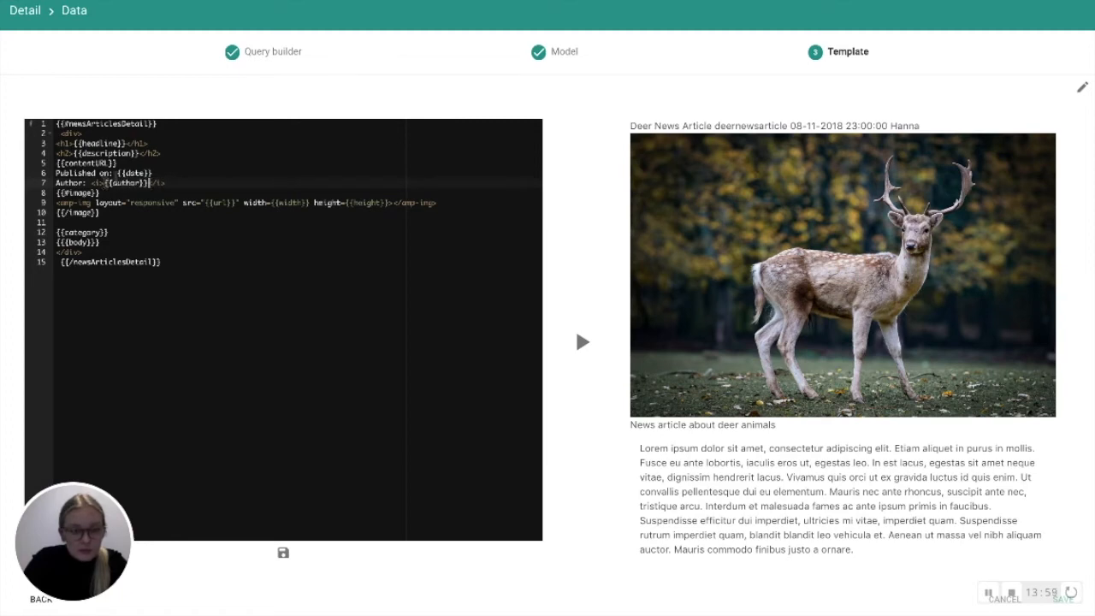
# Add a <br> after the {{date}} field and delete the empty line above {{category}}
pyautogui.click(168, 170)
pyautogui.write('<br>')
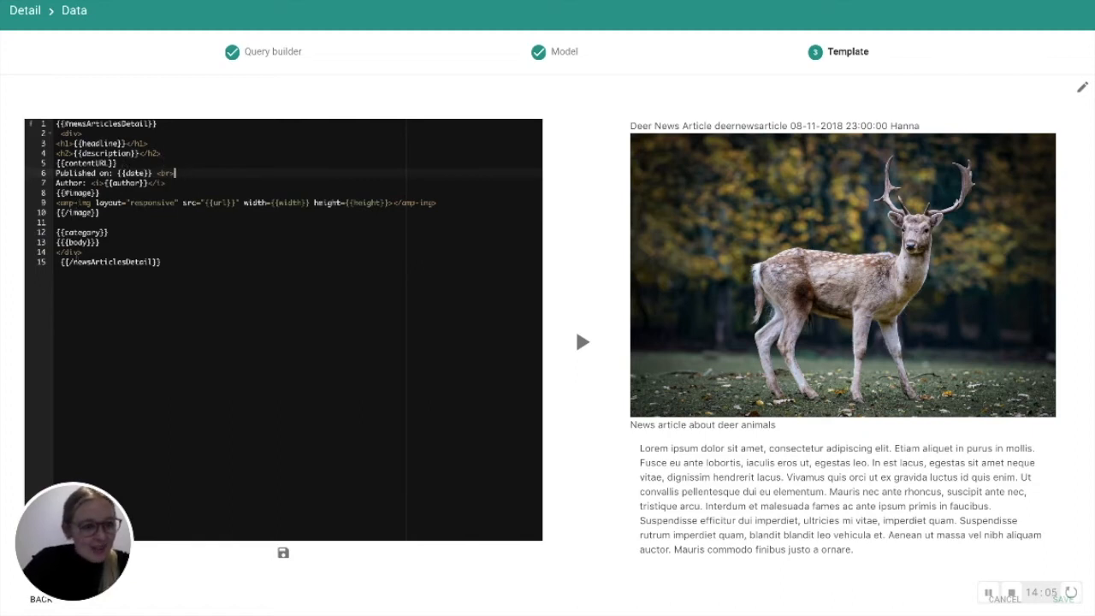
pyautogui.press('BackSpace')
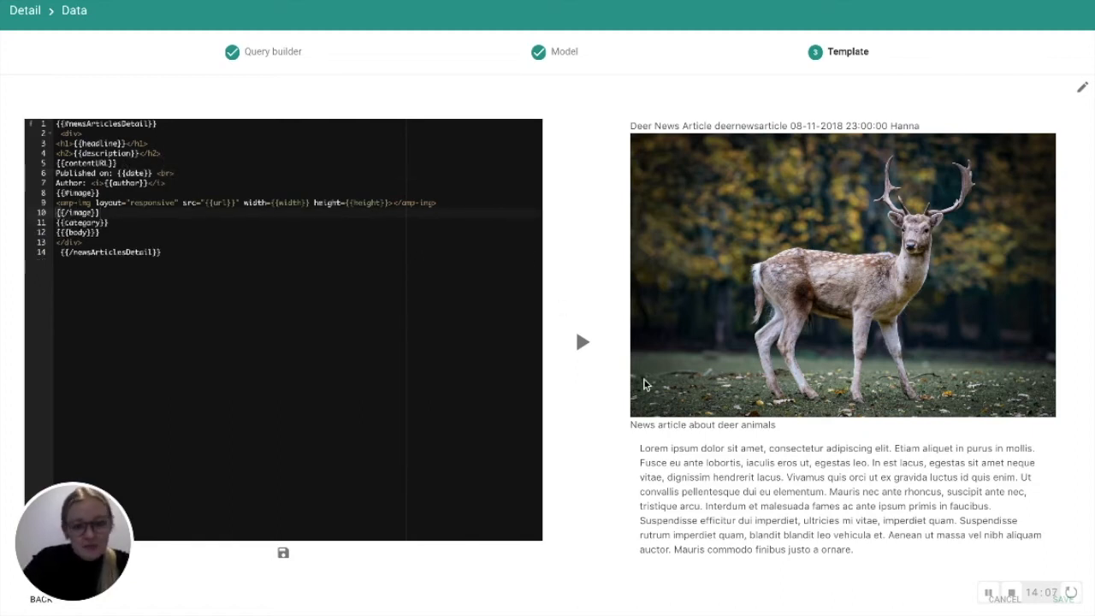
# Run the edited template to check its preview and save the Detail component's data configuration
pyautogui.click(581, 344)
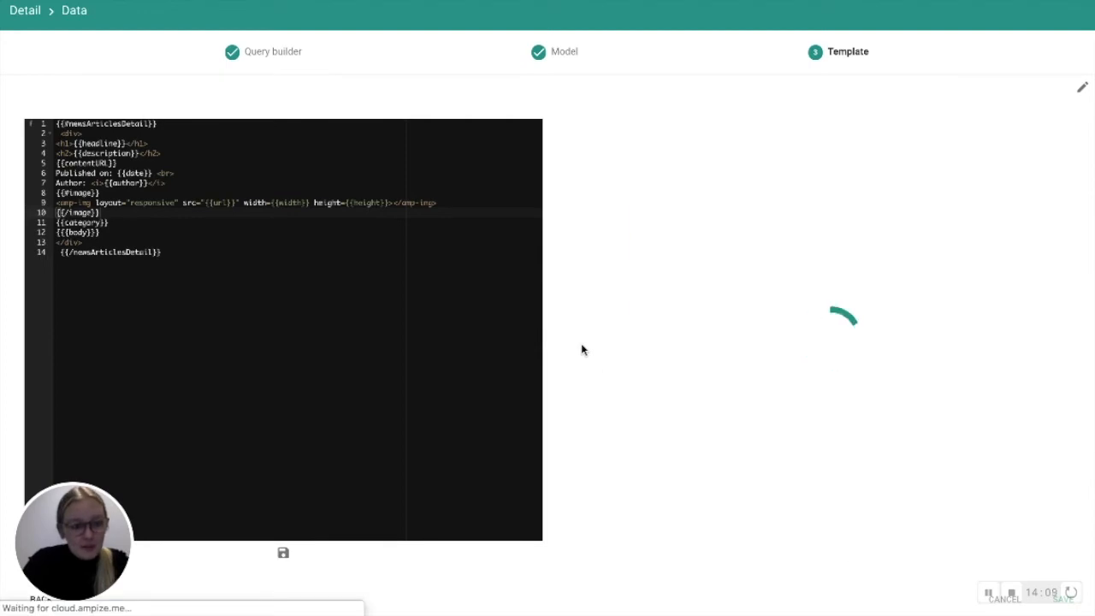
pyautogui.scroll(-2, 768, 398)
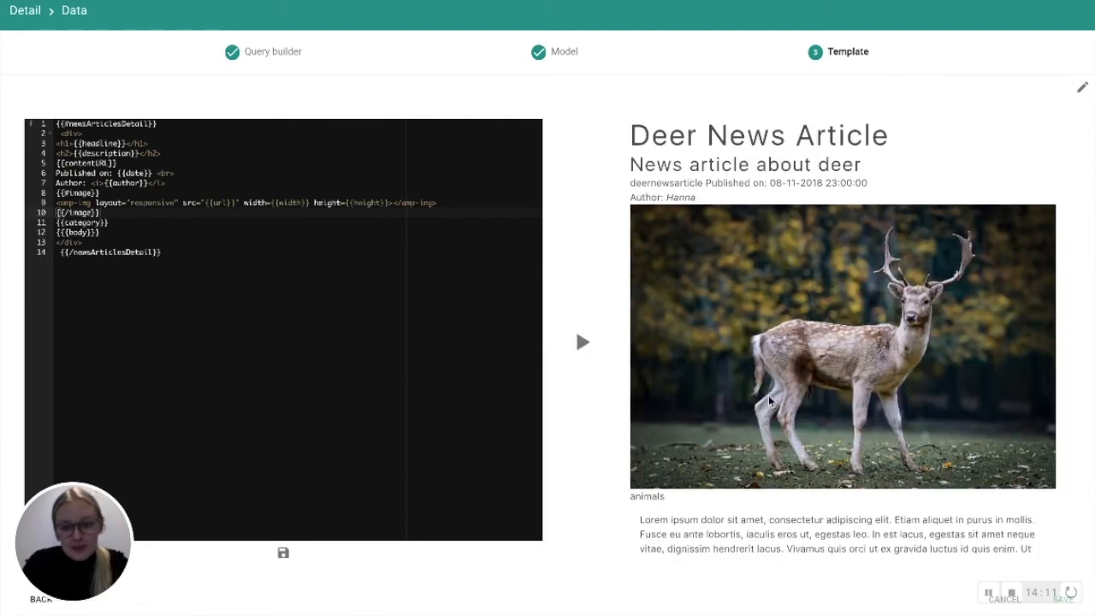
pyautogui.scroll(2, 769, 399)
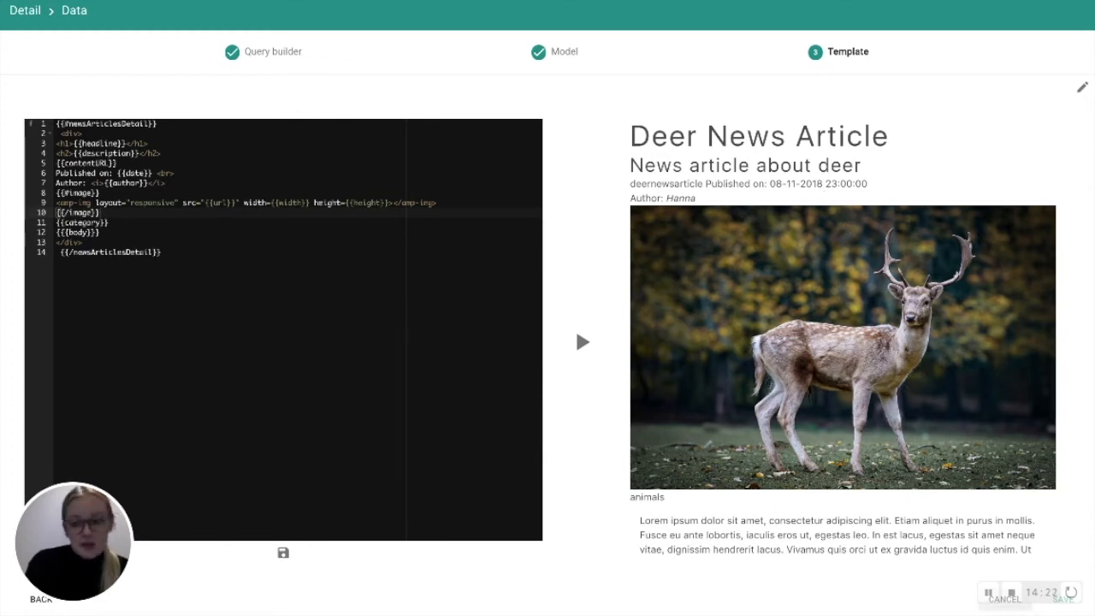
pyautogui.click(1066, 606)
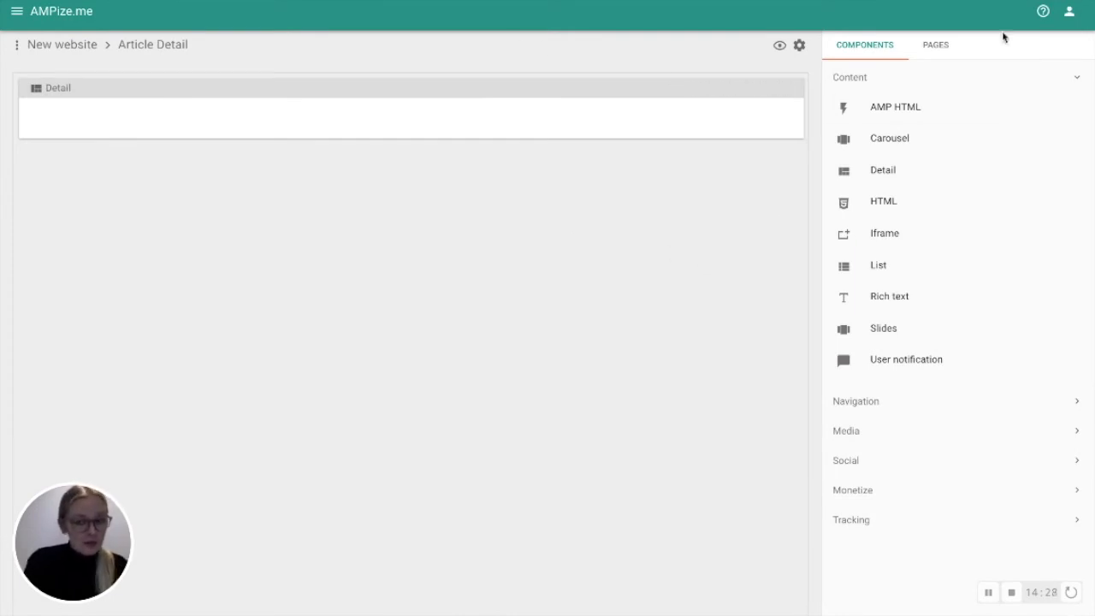
# Open the Home page and set the List component's detail page to Article Detail
pyautogui.click(941, 44)
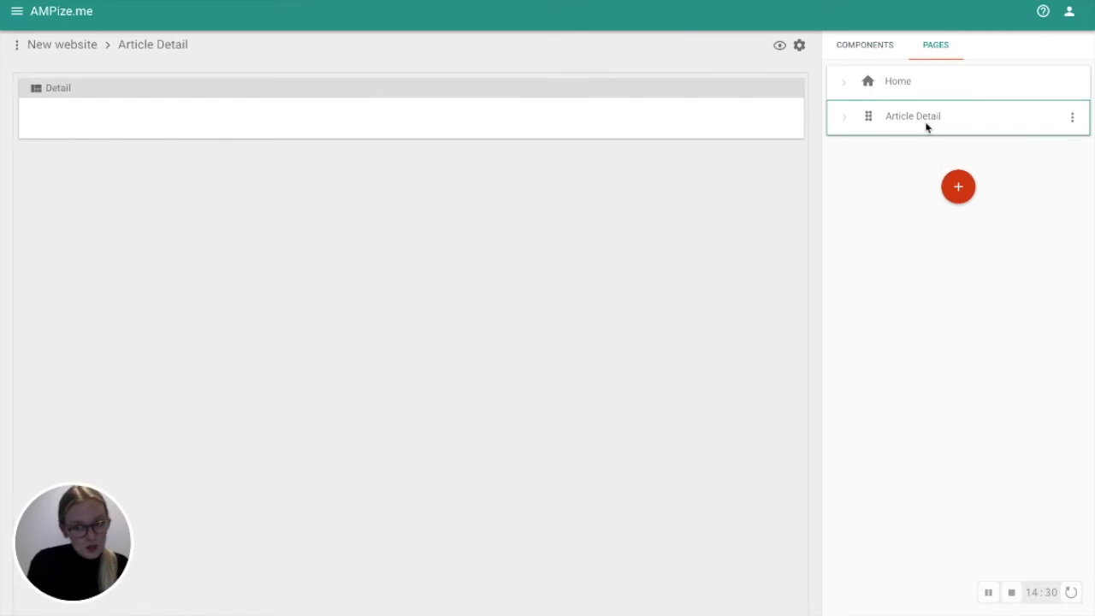
pyautogui.click(899, 82)
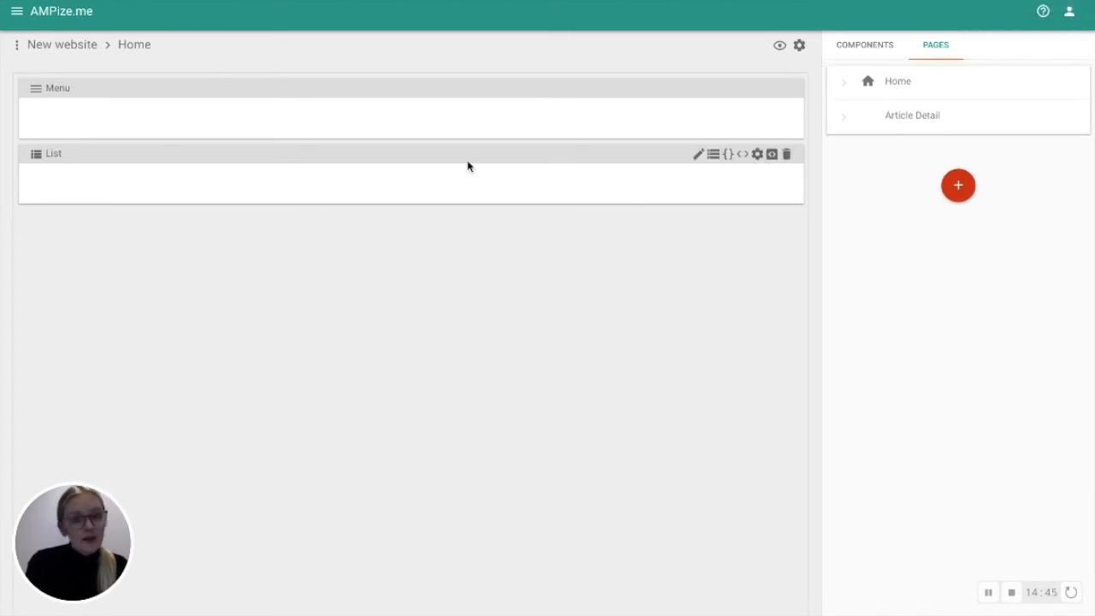
pyautogui.moveTo(696, 167)
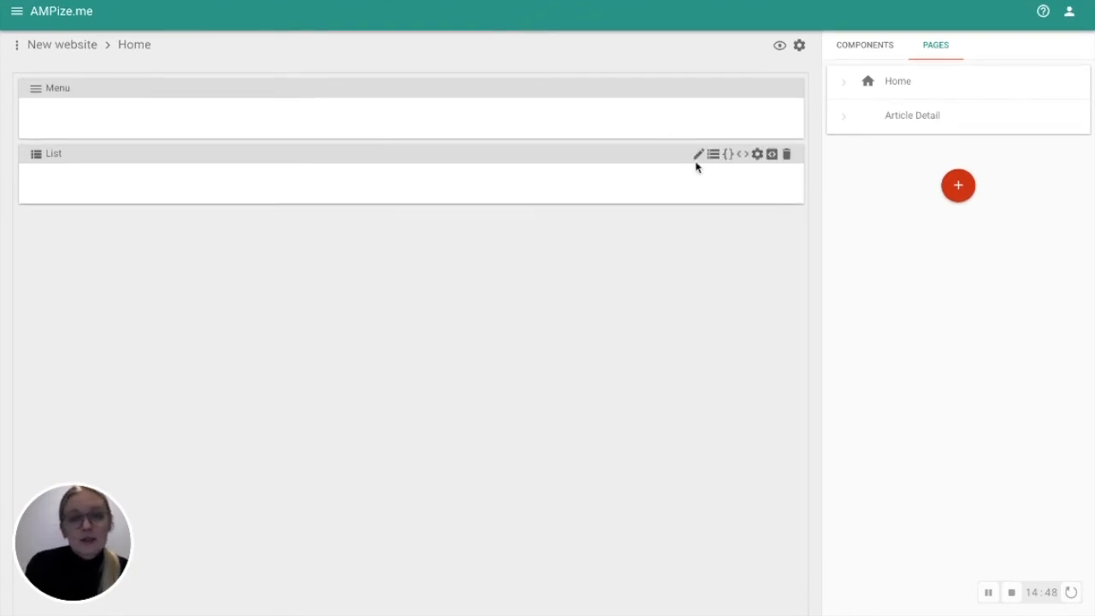
pyautogui.click(758, 155)
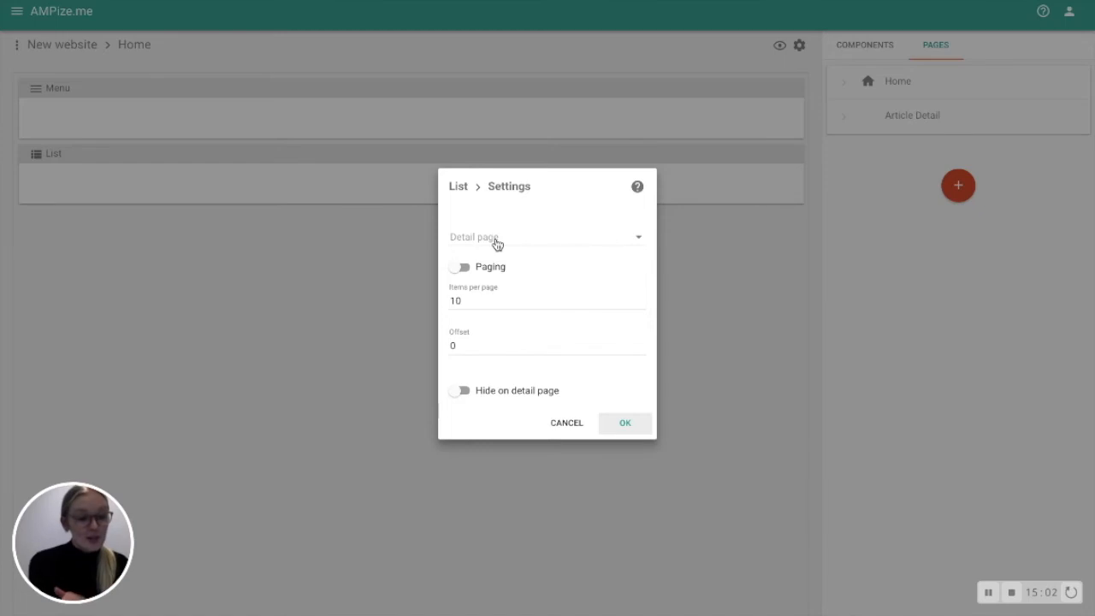
pyautogui.click(496, 245)
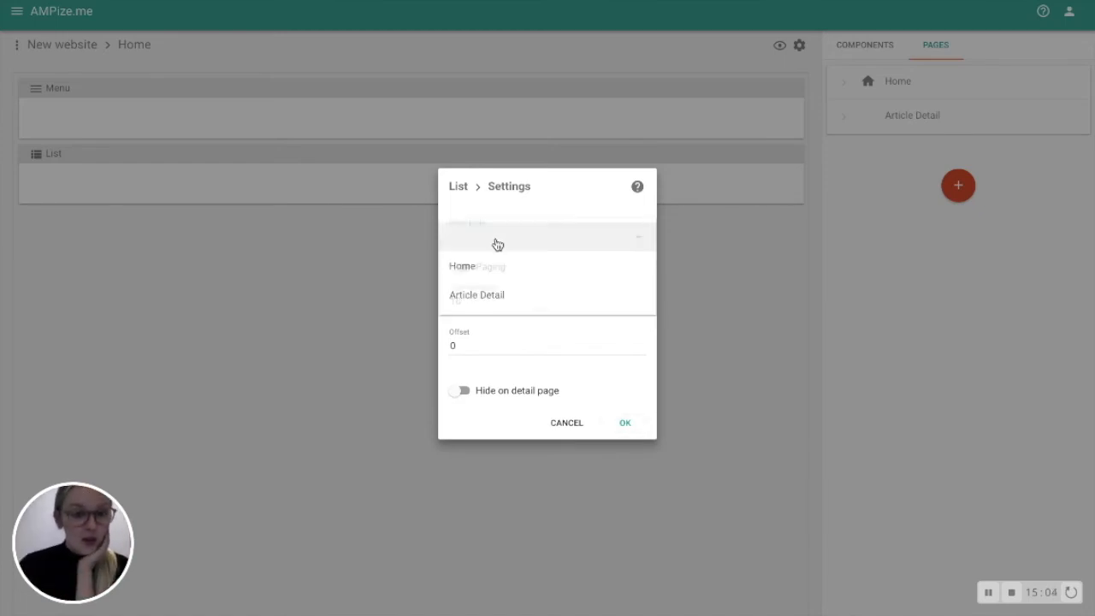
pyautogui.click(491, 294)
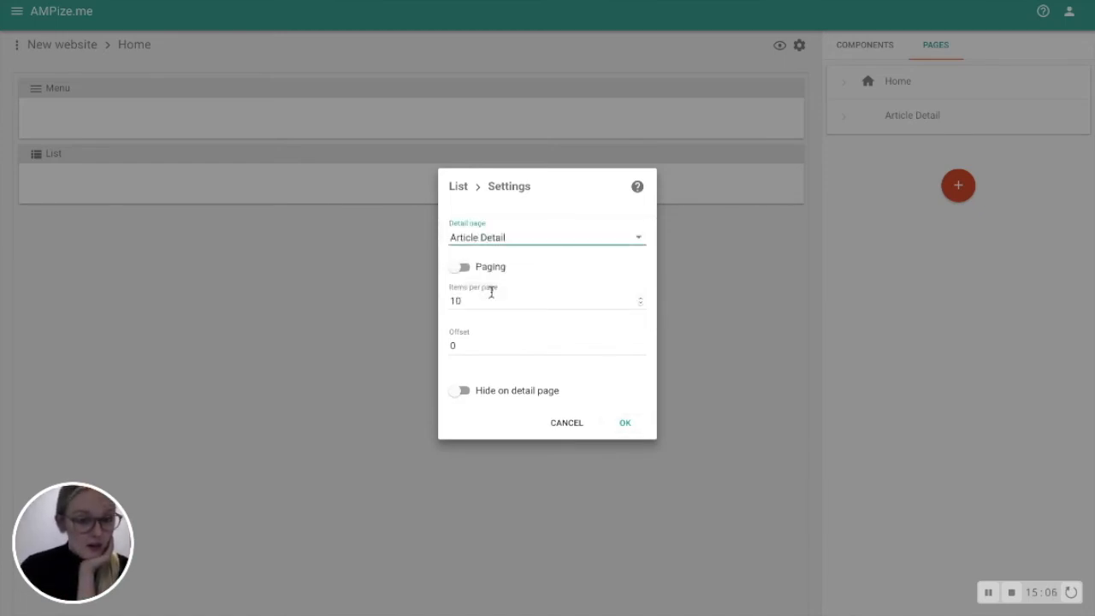
pyautogui.click(633, 429)
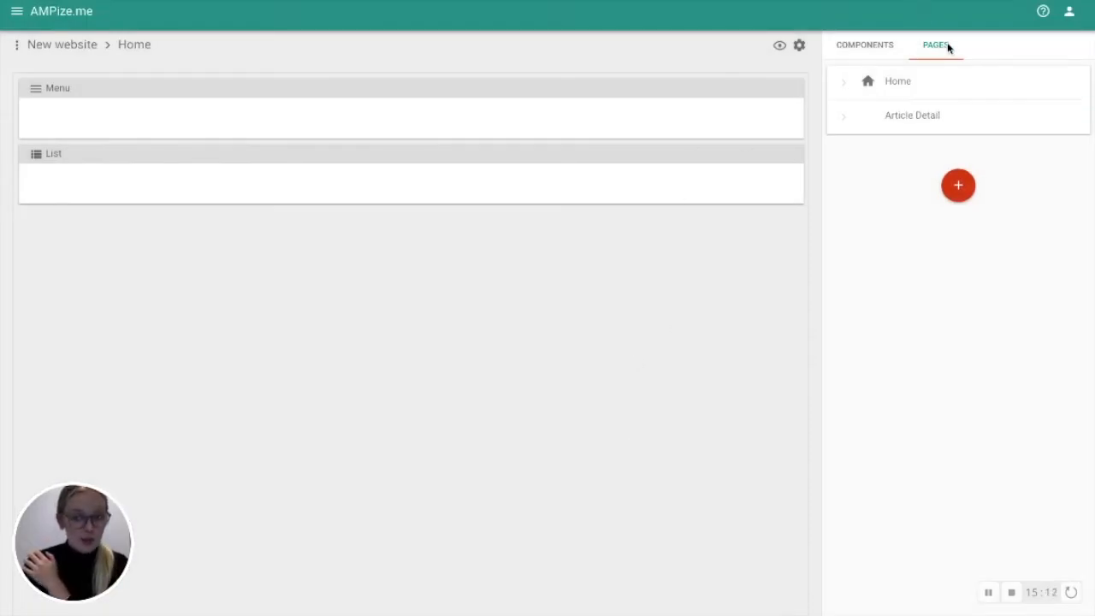
# Open the Article Detail page, add a Menu navigation component and place it above the Detail component
pyautogui.moveTo(924, 115)
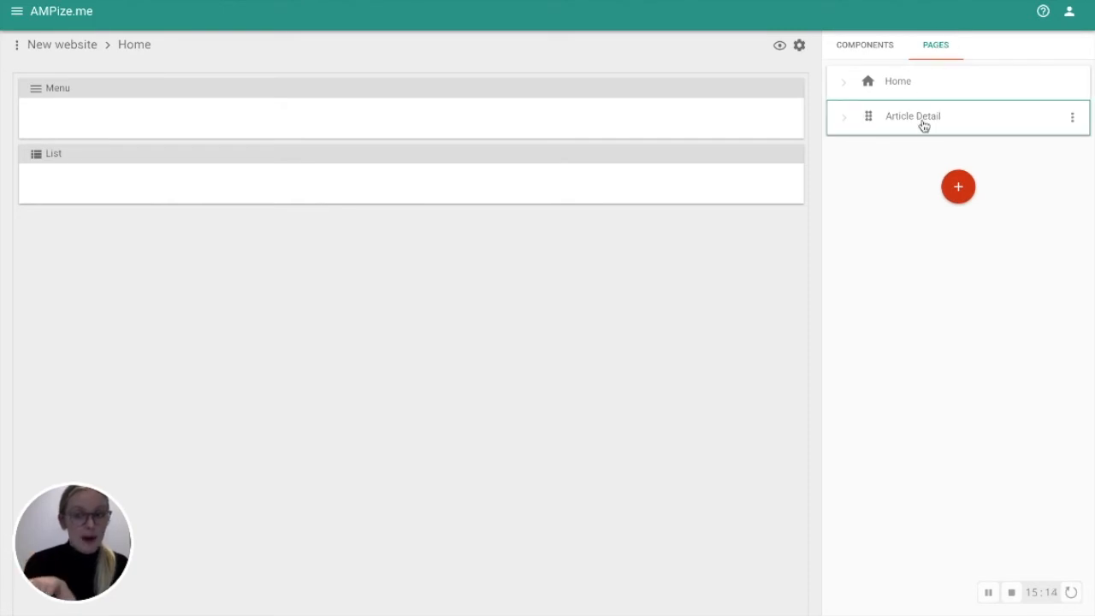
pyautogui.click(924, 125)
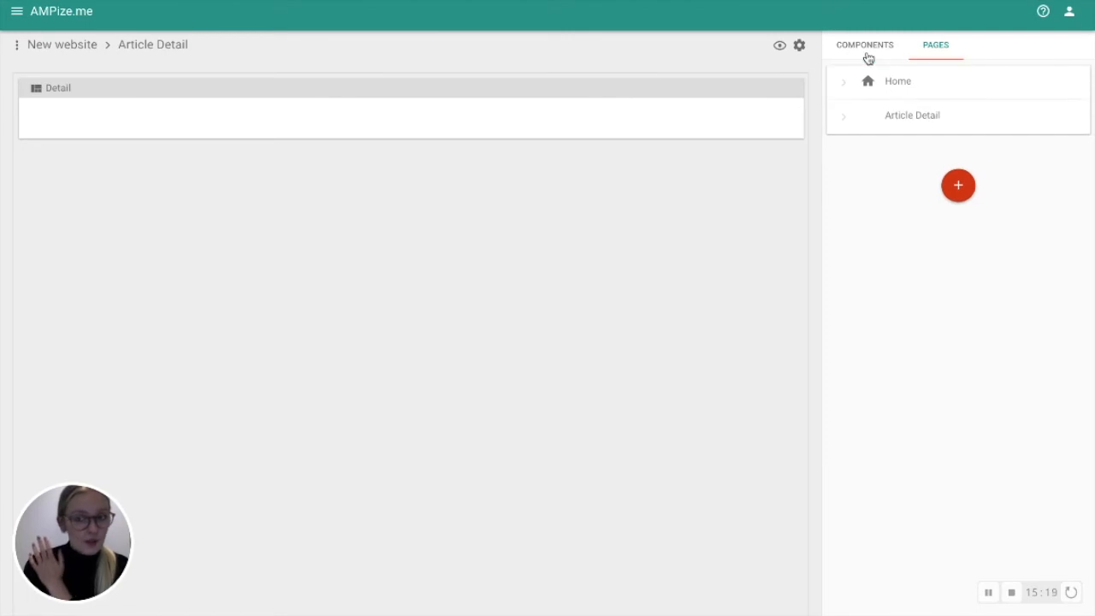
pyautogui.click(867, 57)
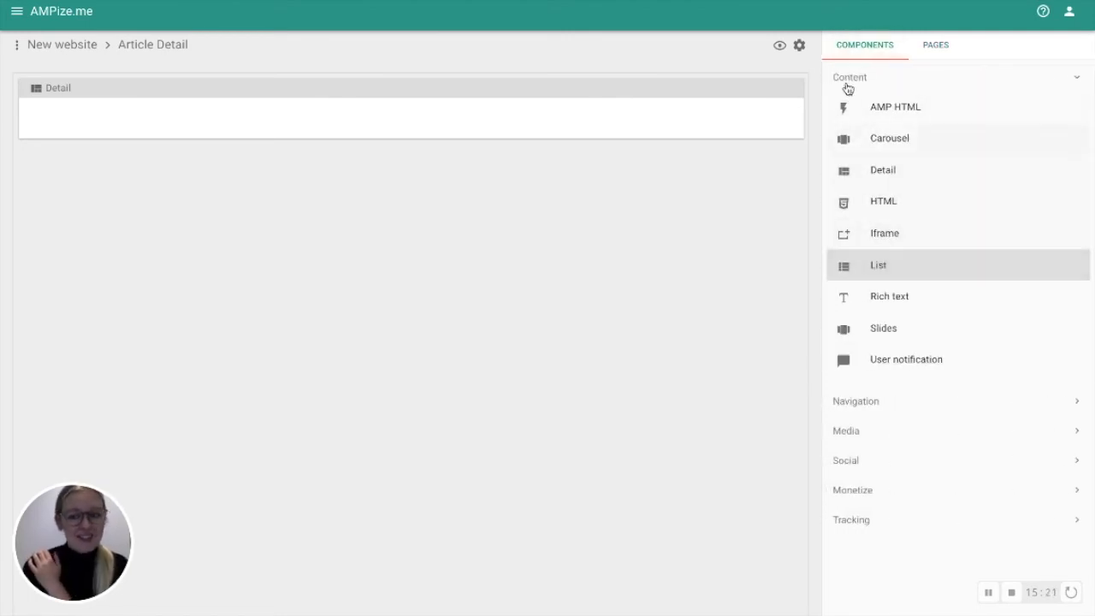
pyautogui.click(845, 79)
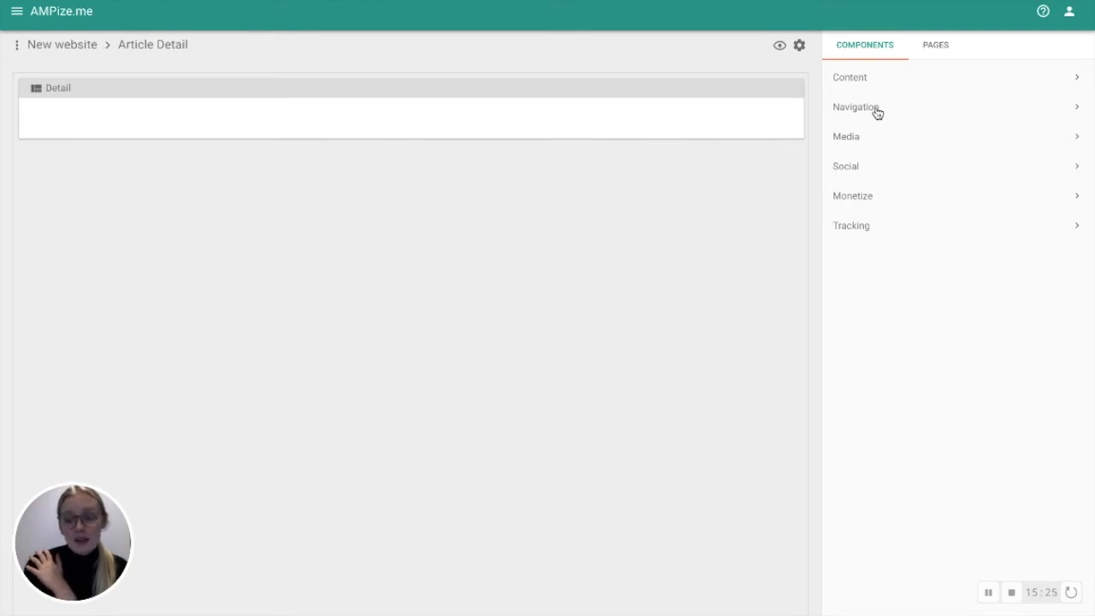
pyautogui.click(873, 109)
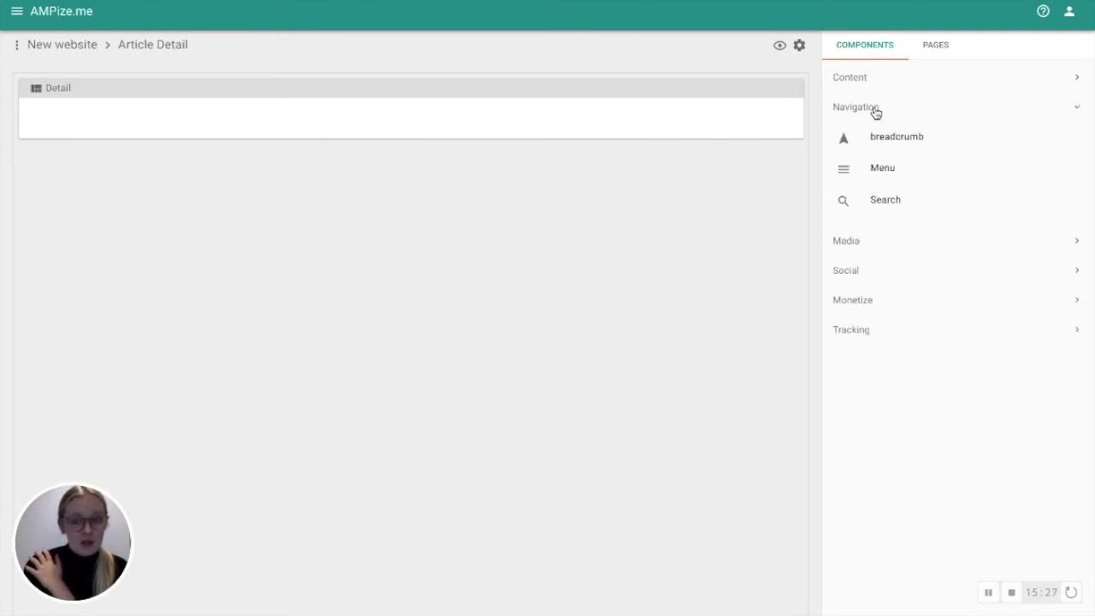
pyautogui.click(886, 168)
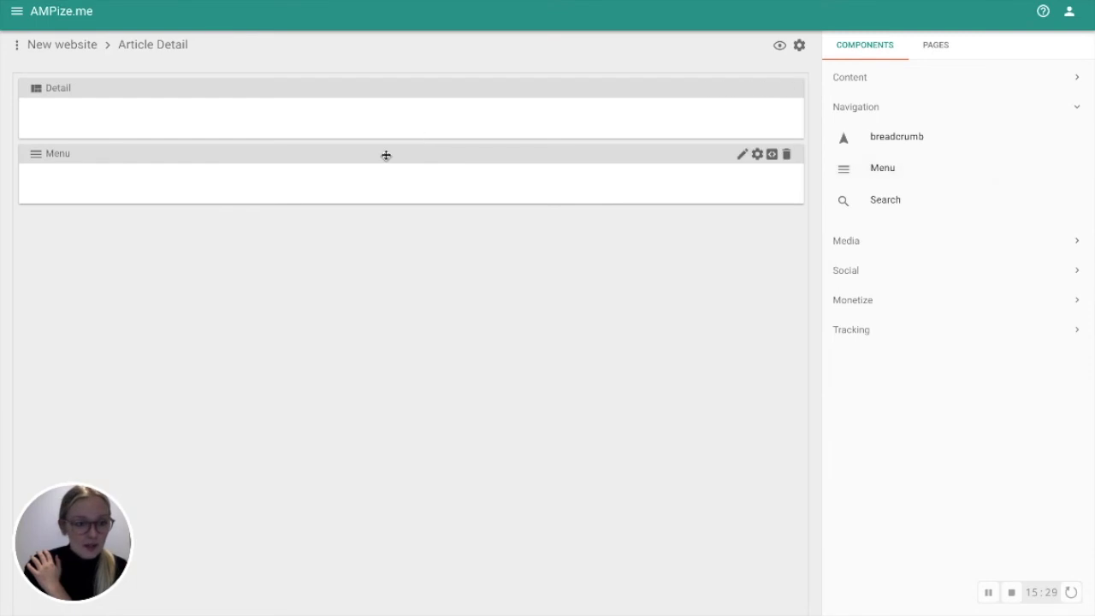
pyautogui.moveTo(381, 151); pyautogui.dragTo(382, 76)
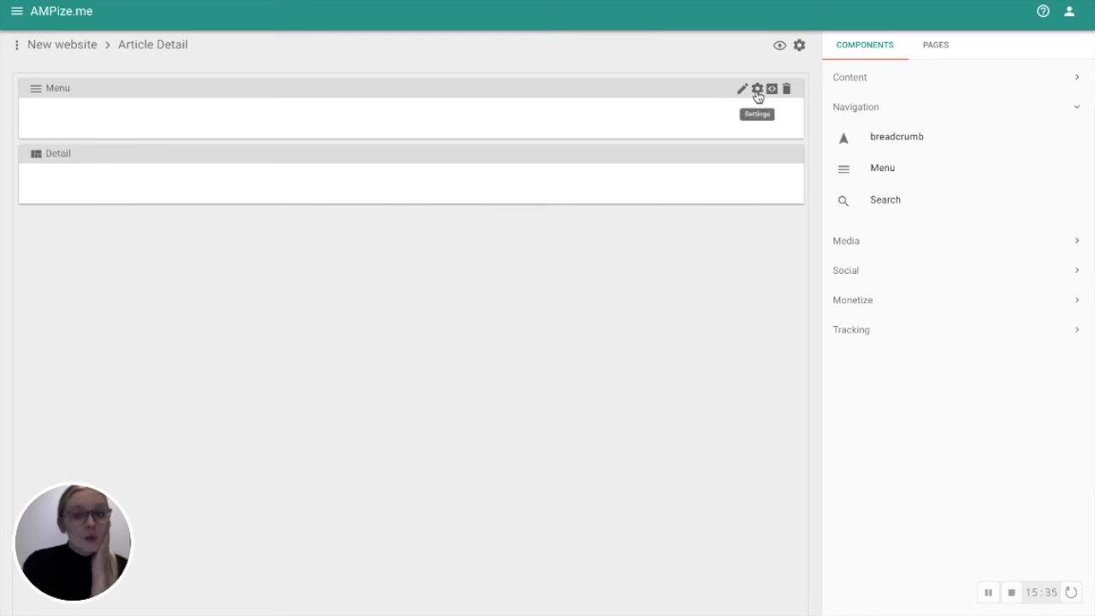
# Set the Menu component's root to Home, turn on Display root and confirm the settings
pyautogui.click(757, 90)
pyautogui.click(482, 194)
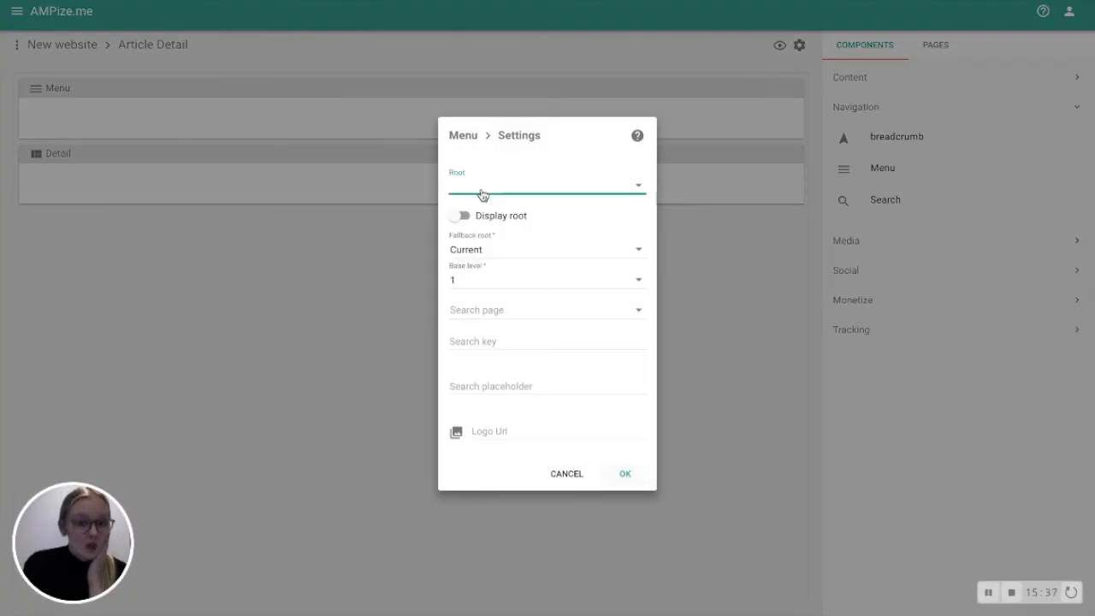
pyautogui.click(483, 219)
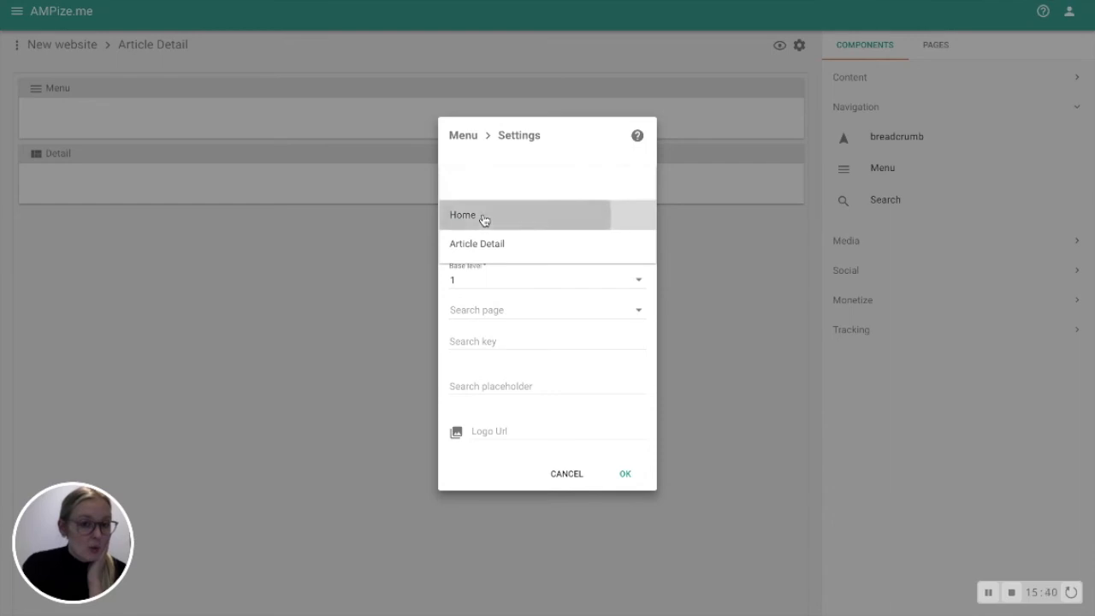
pyautogui.click(458, 217)
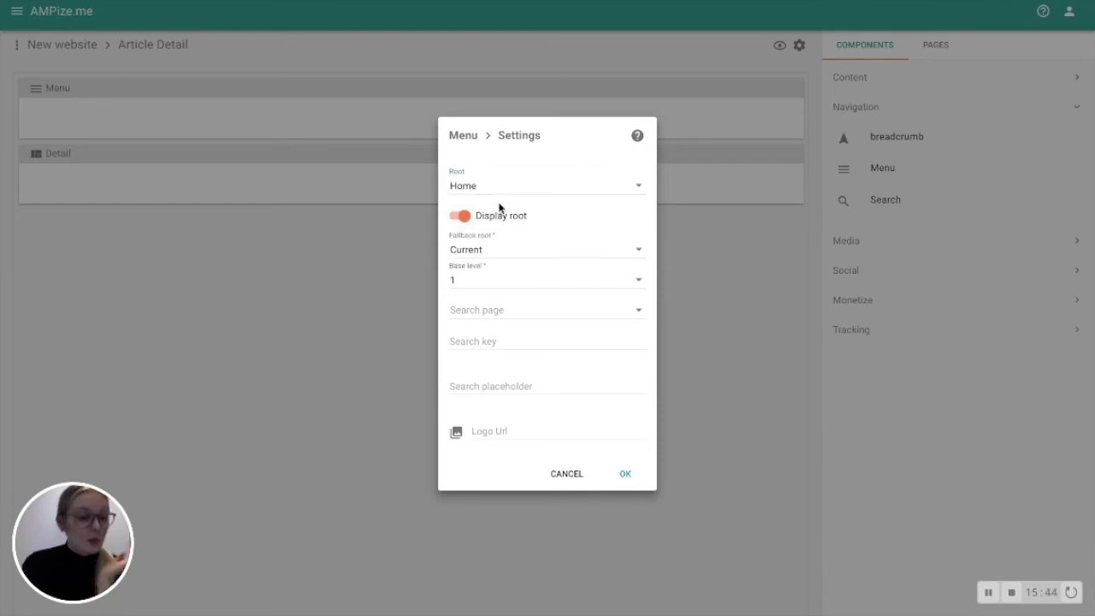
pyautogui.click(624, 473)
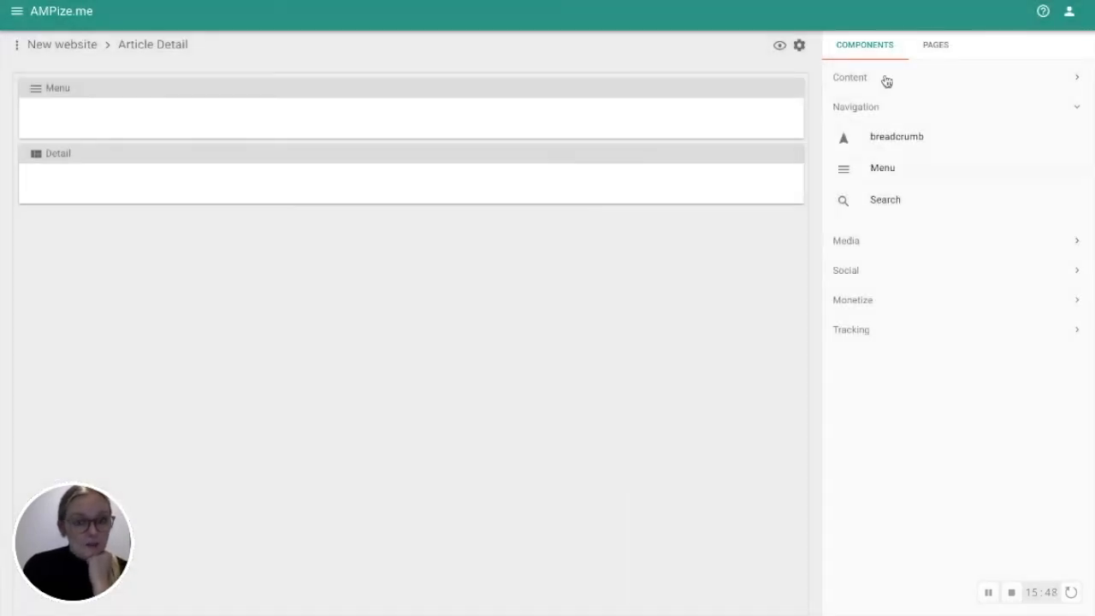
# Preview the Home page, look through the article list and open the full Parrot News Article
pyautogui.click(935, 45)
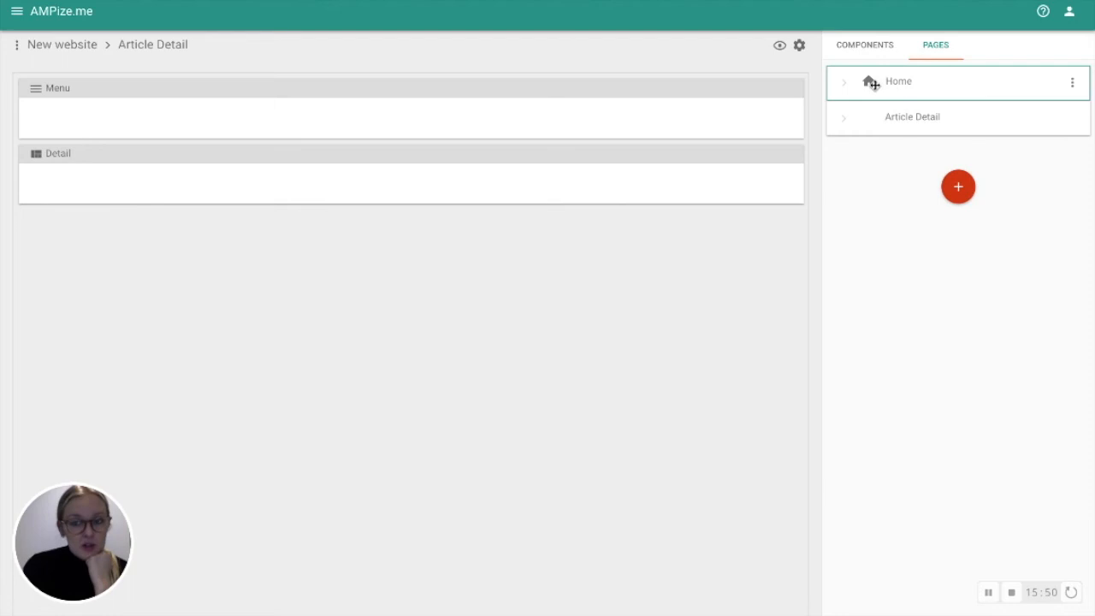
pyautogui.click(892, 85)
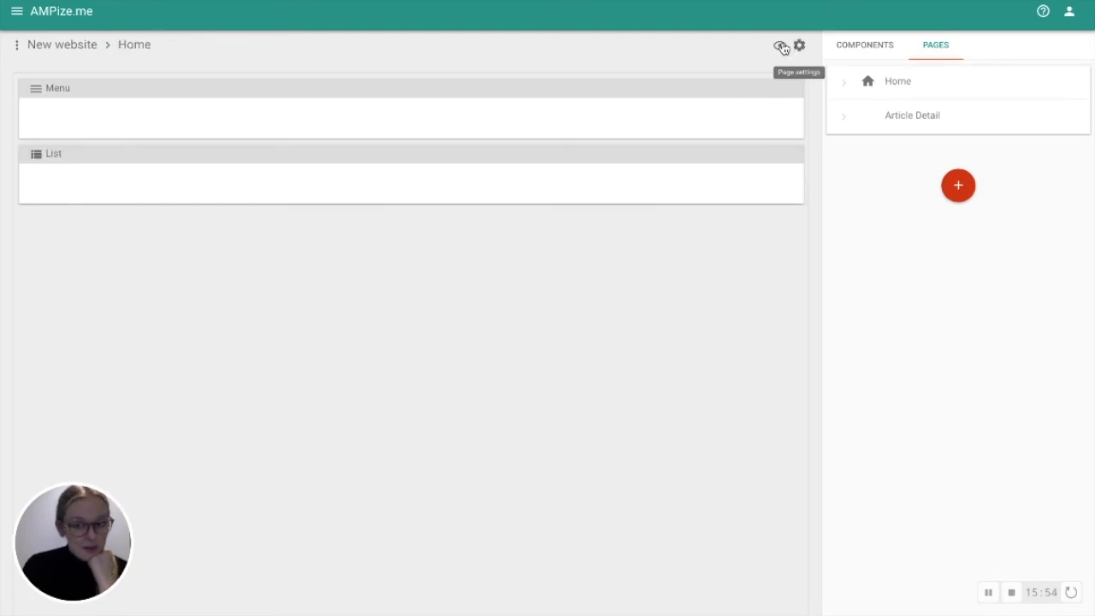
pyautogui.click(779, 46)
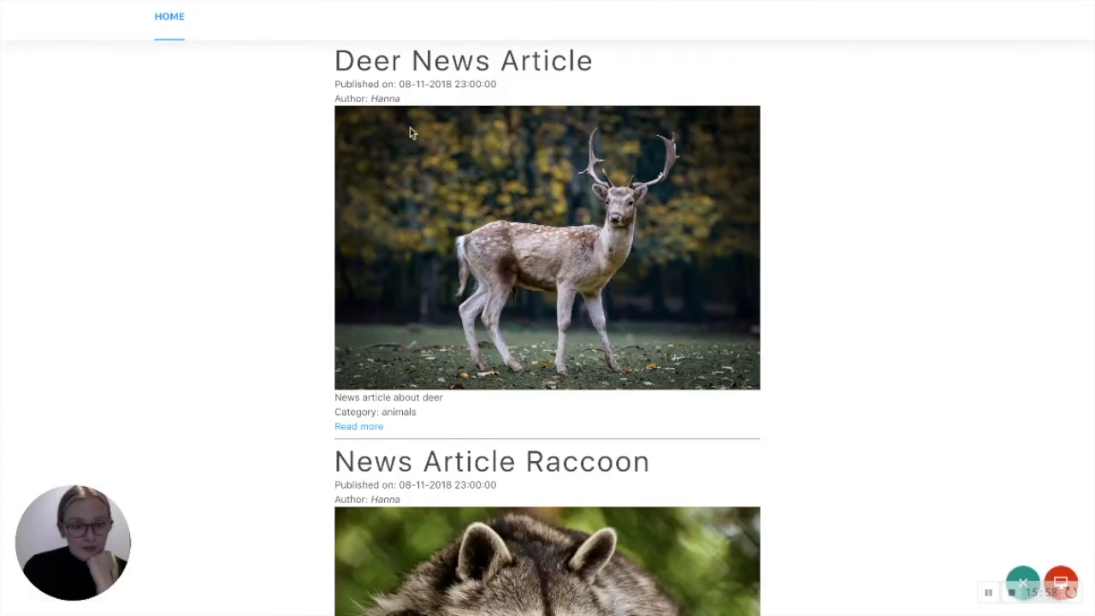
pyautogui.scroll(-7, 604, 359)
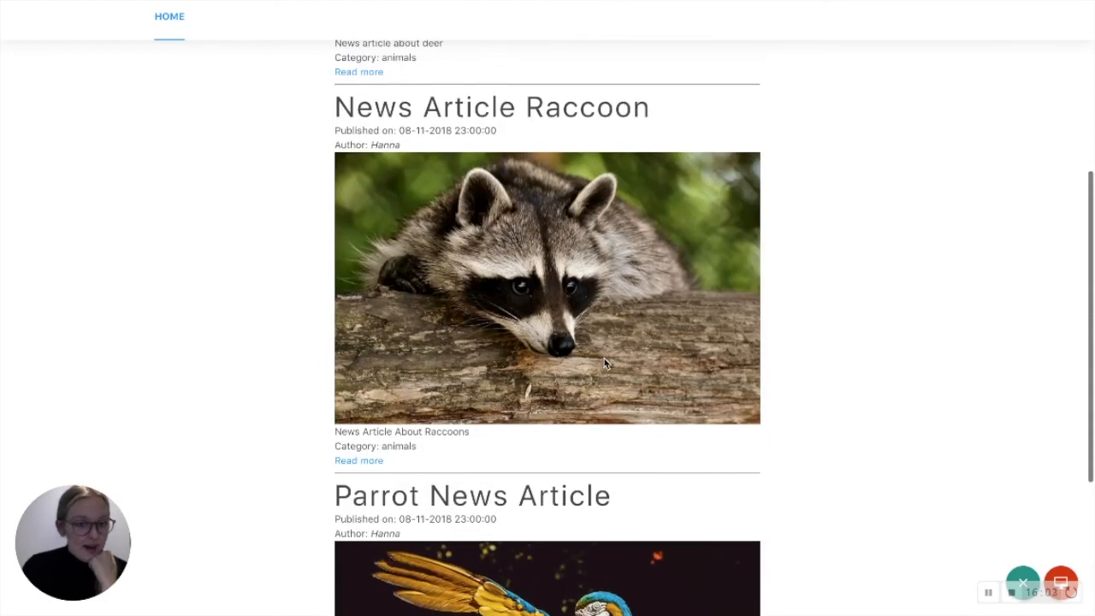
pyautogui.scroll(-3, 604, 359)
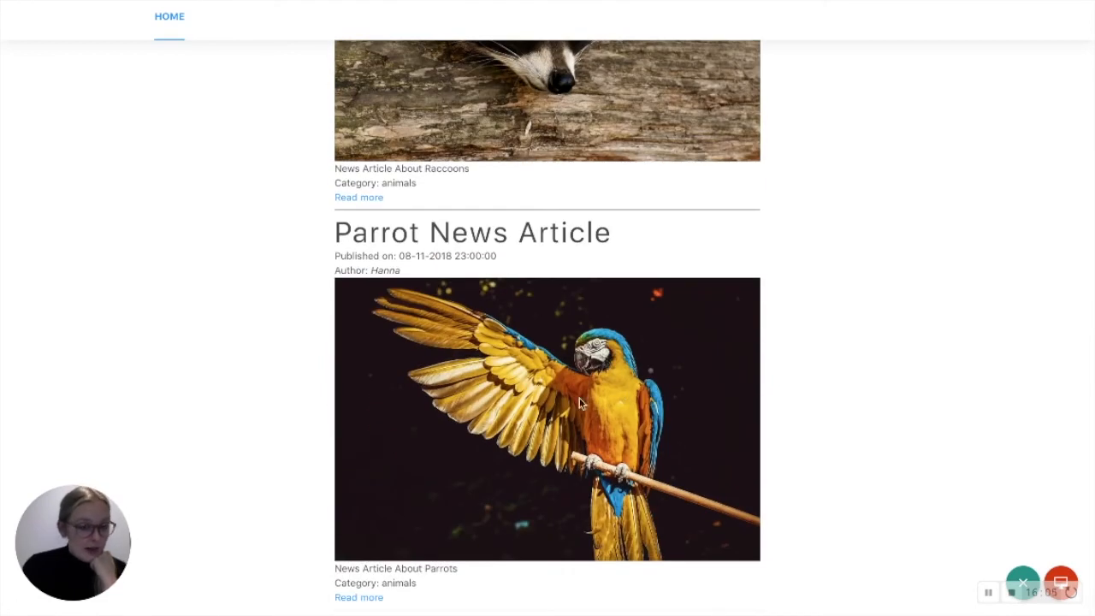
pyautogui.click(368, 598)
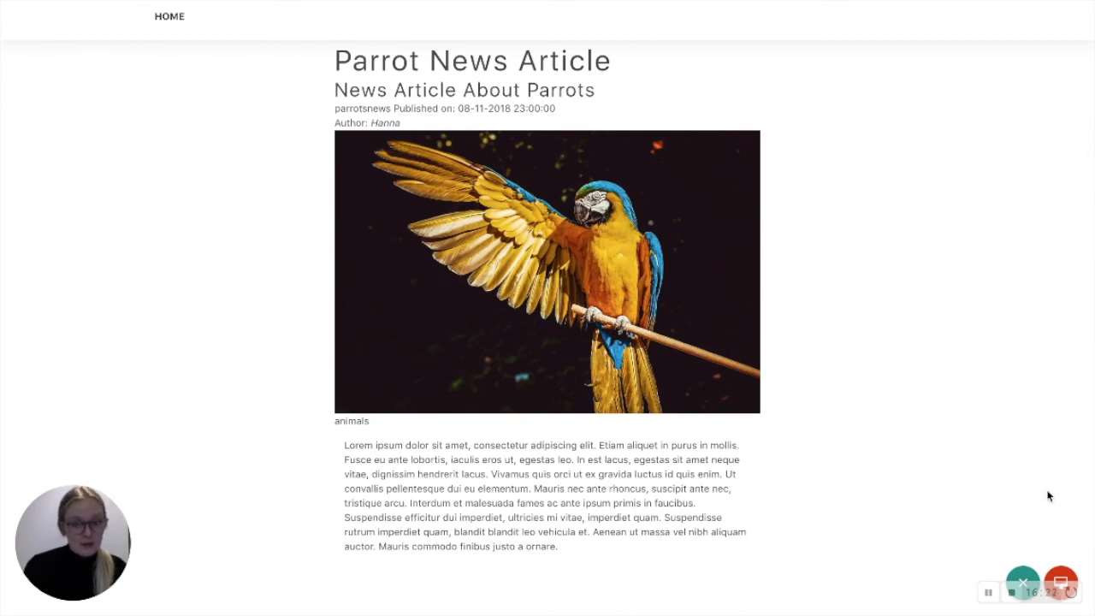
# Check the parrot article's preview in the phone layout and in the tablet layout
pyautogui.moveTo(1061, 582)
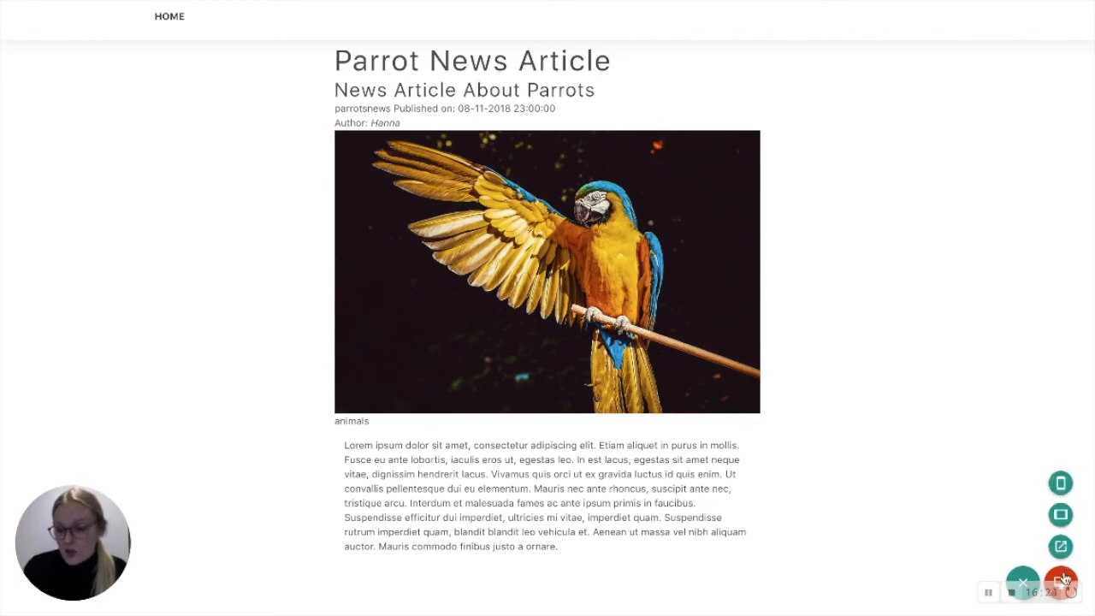
pyautogui.click(1059, 485)
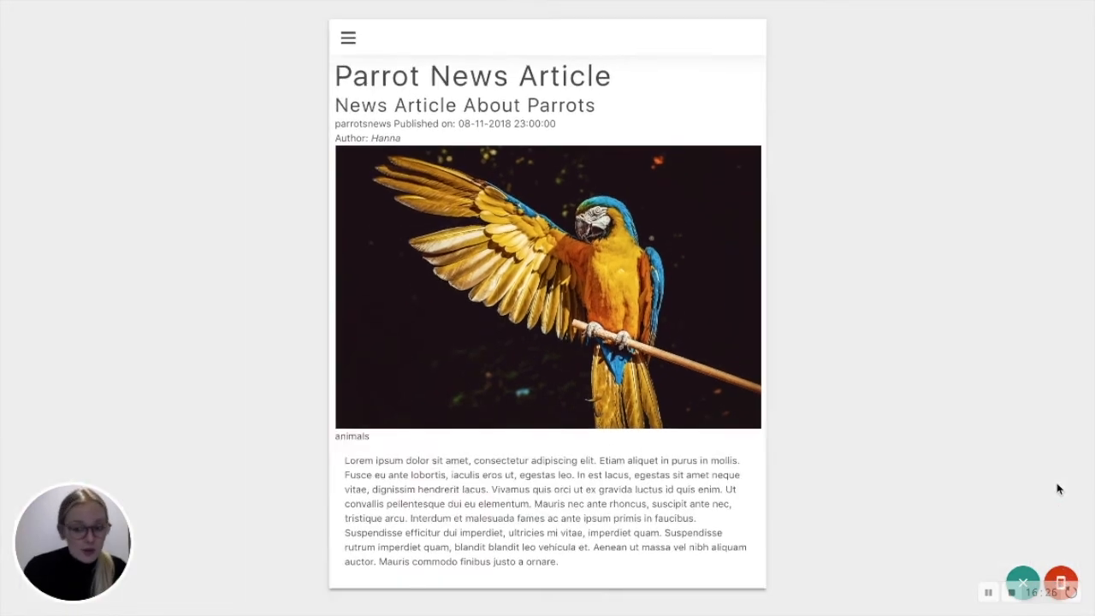
pyautogui.scroll(-2, 538, 359)
pyautogui.scroll(2, 539, 362)
pyautogui.moveTo(1061, 582)
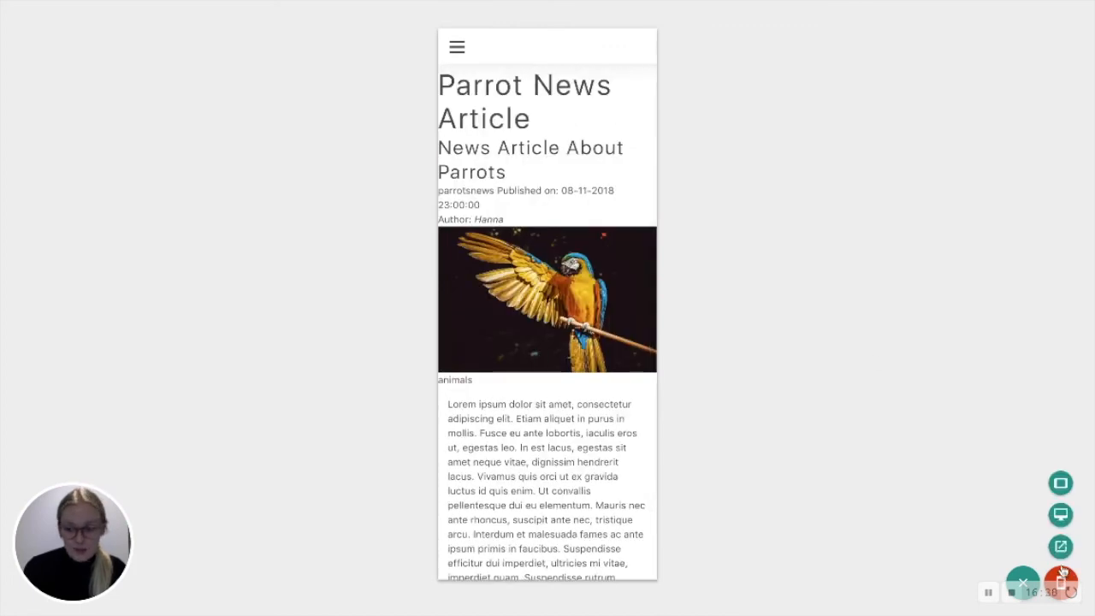
pyautogui.click(1061, 485)
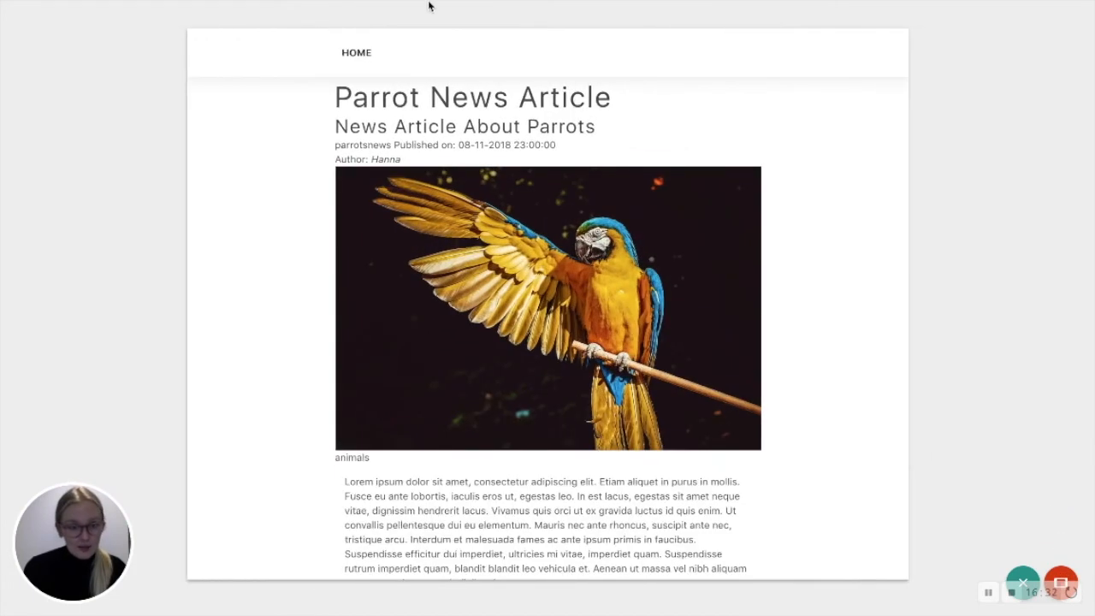
# Return to Home through the site menu in the preview and open the full News Article Raccoon
pyautogui.click(332, 57)
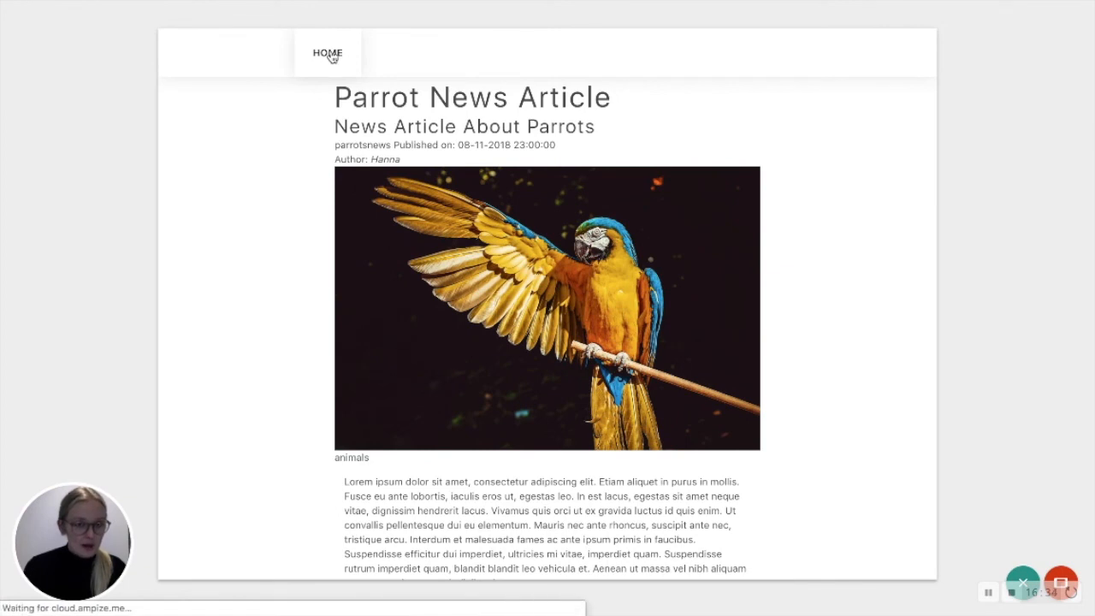
pyautogui.scroll(-6, 454, 402)
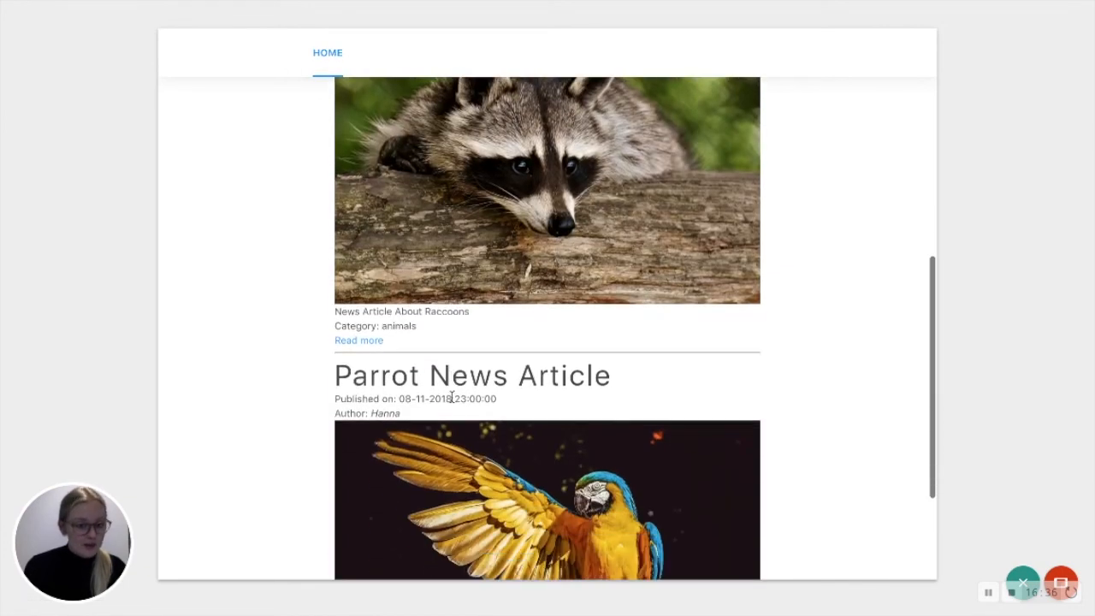
pyautogui.click(364, 343)
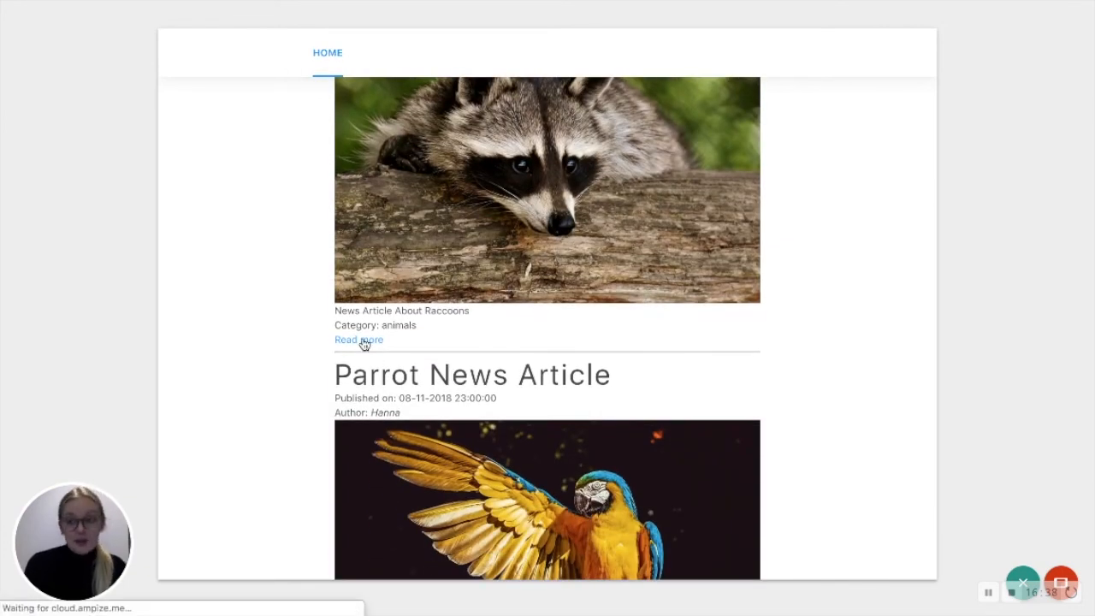